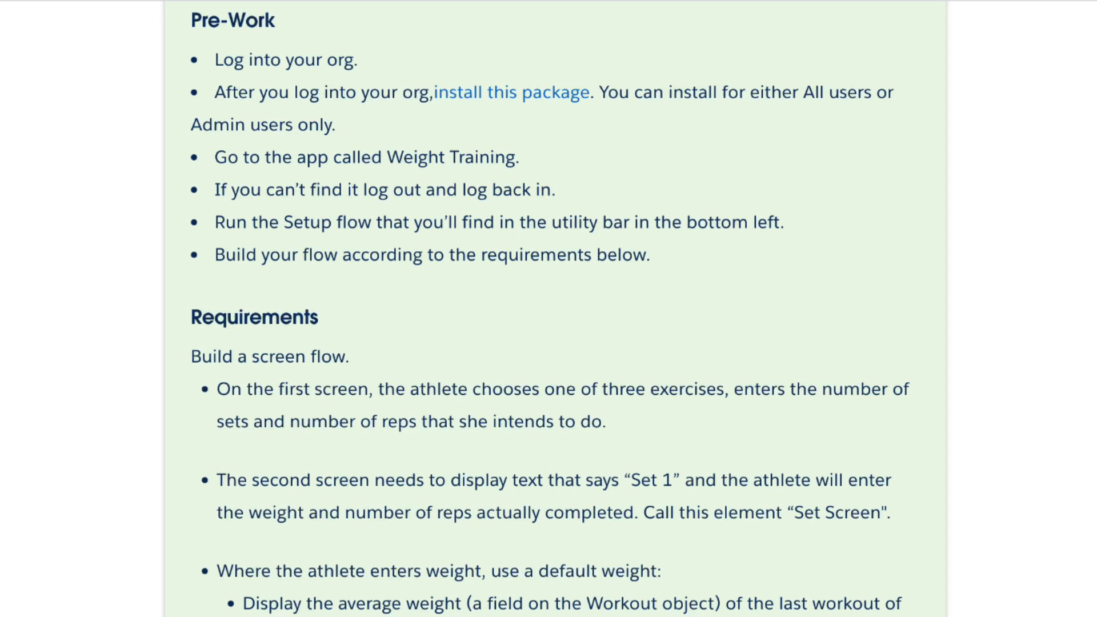
# - Install the Weight Training App package for admins only and open the Weight Training app
pyautogui.scroll(-3, 549, 309)
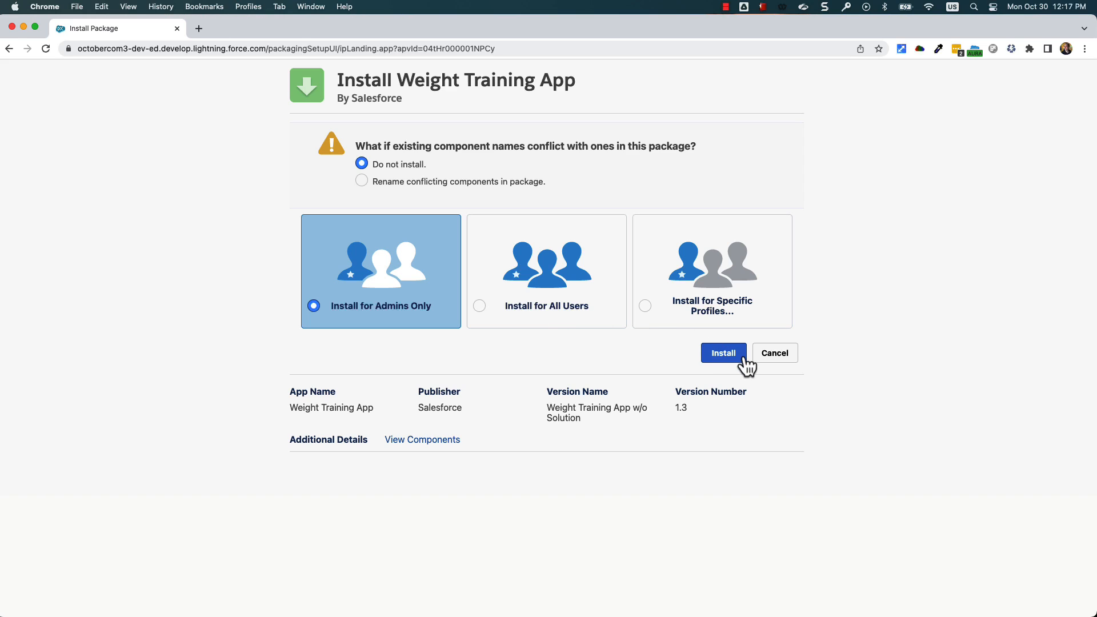
pyautogui.click(729, 355)
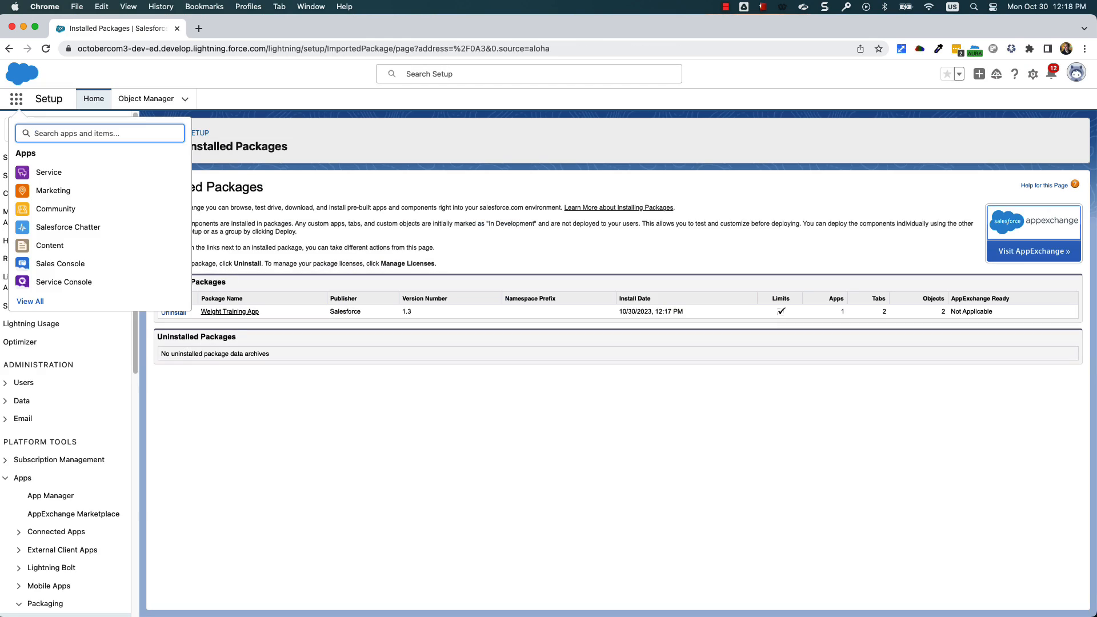
pyautogui.write('weight')
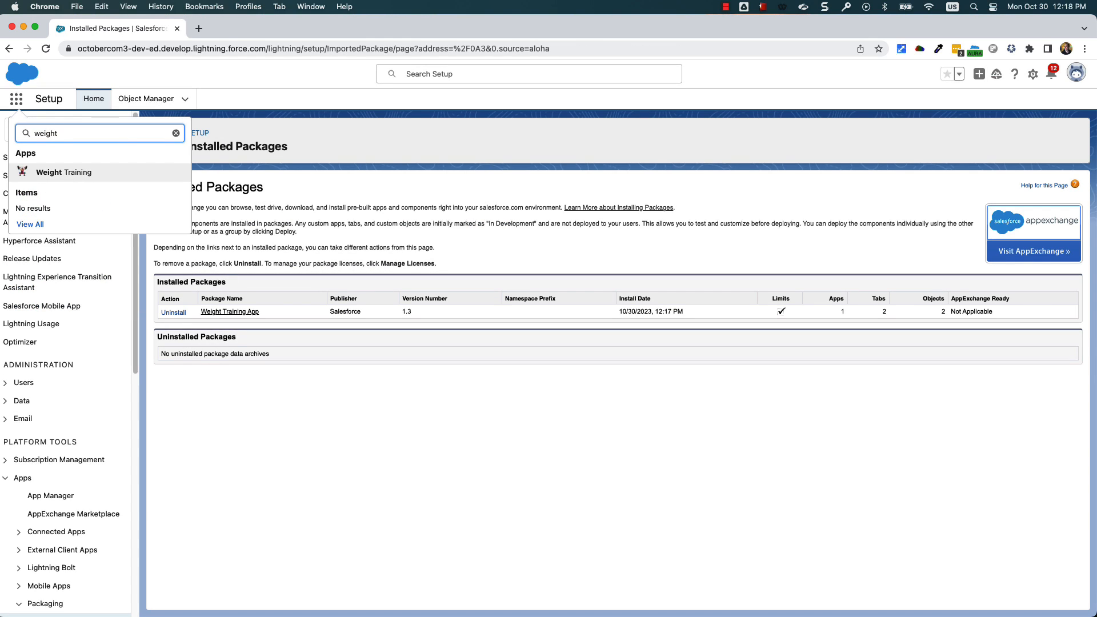
pyautogui.click(63, 176)
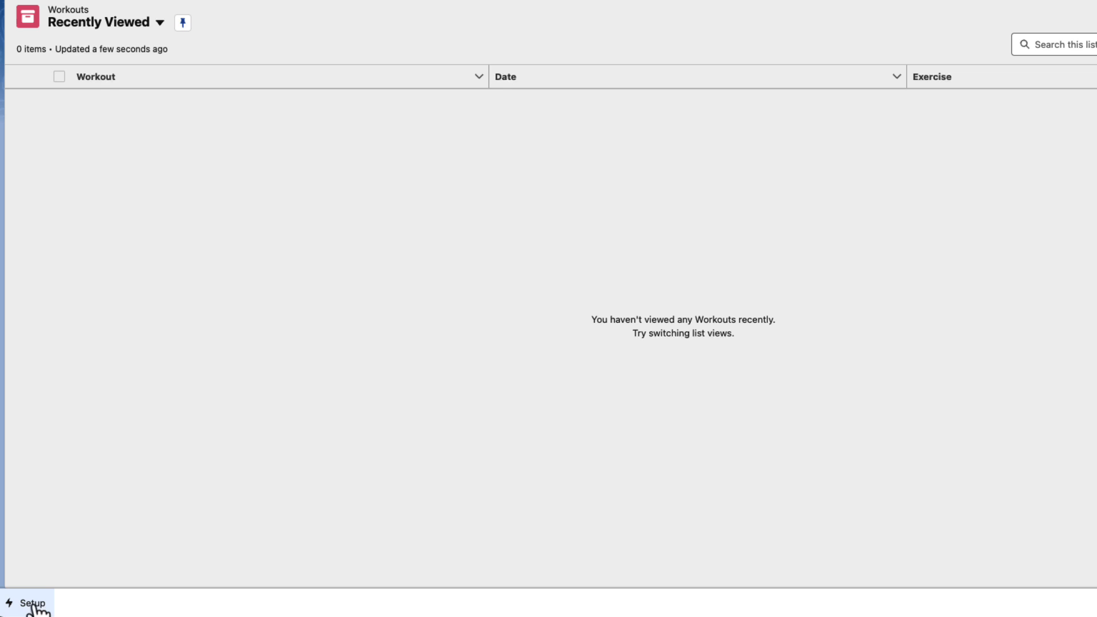
# - Run the Setup flow to generate the app's sample workout data, and minimize its window
pyautogui.click(33, 607)
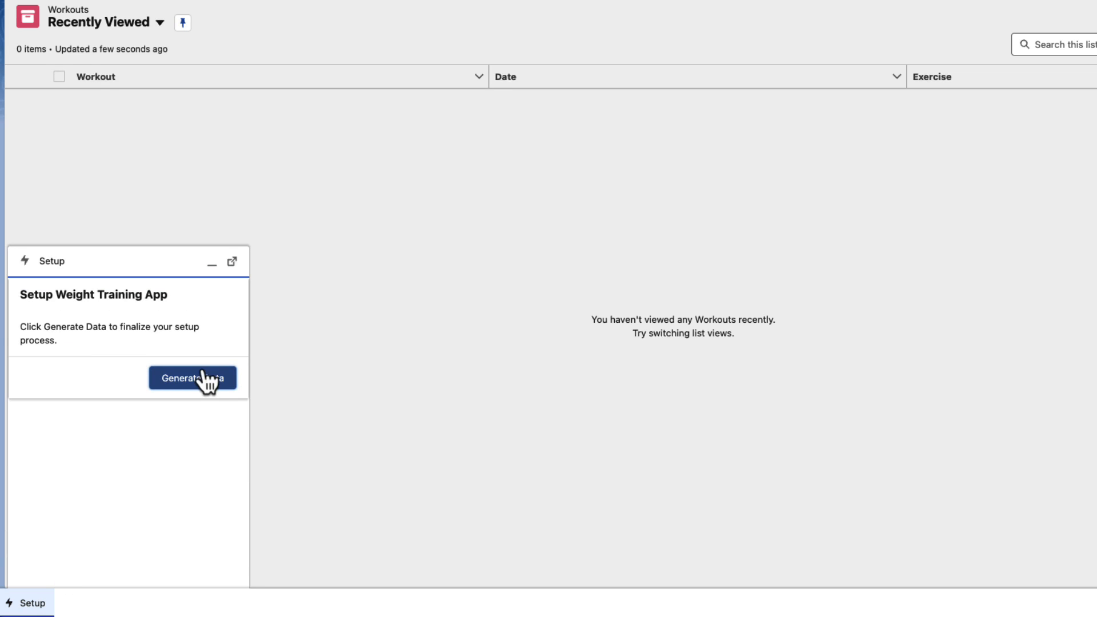
pyautogui.click(199, 378)
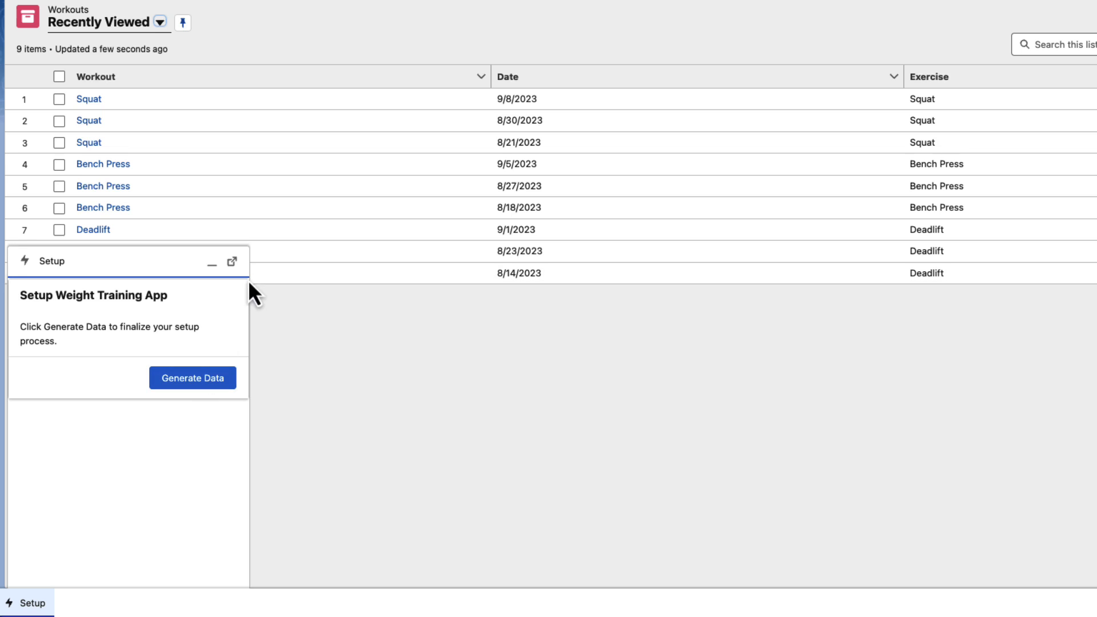
pyautogui.click(211, 264)
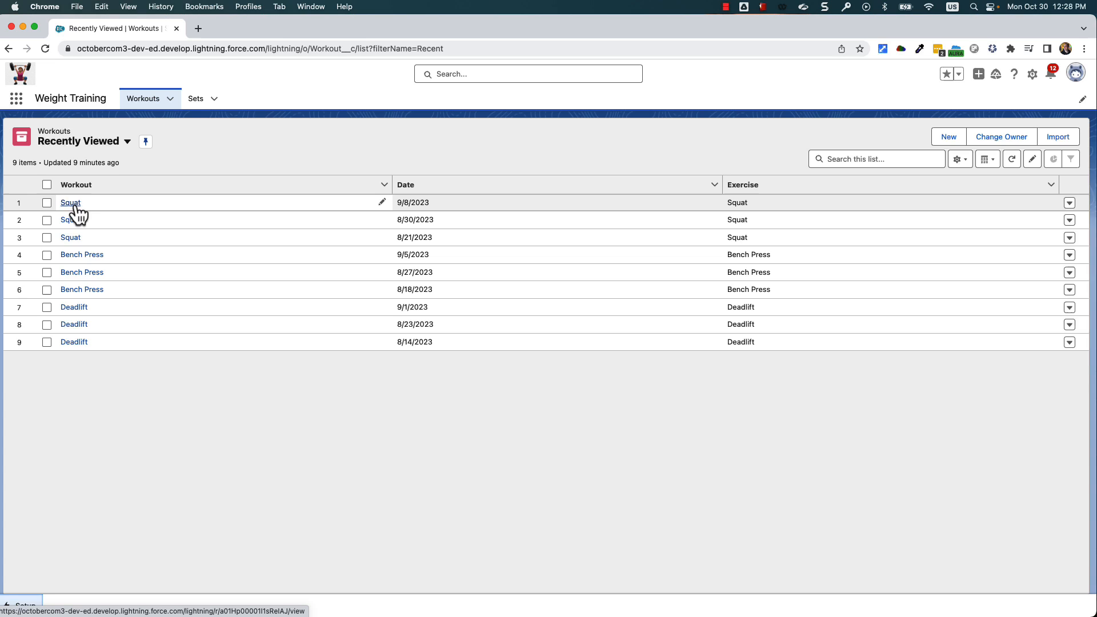
# - Examine the sets and details of the Squat workout dated 9/8/2023
pyautogui.click(75, 207)
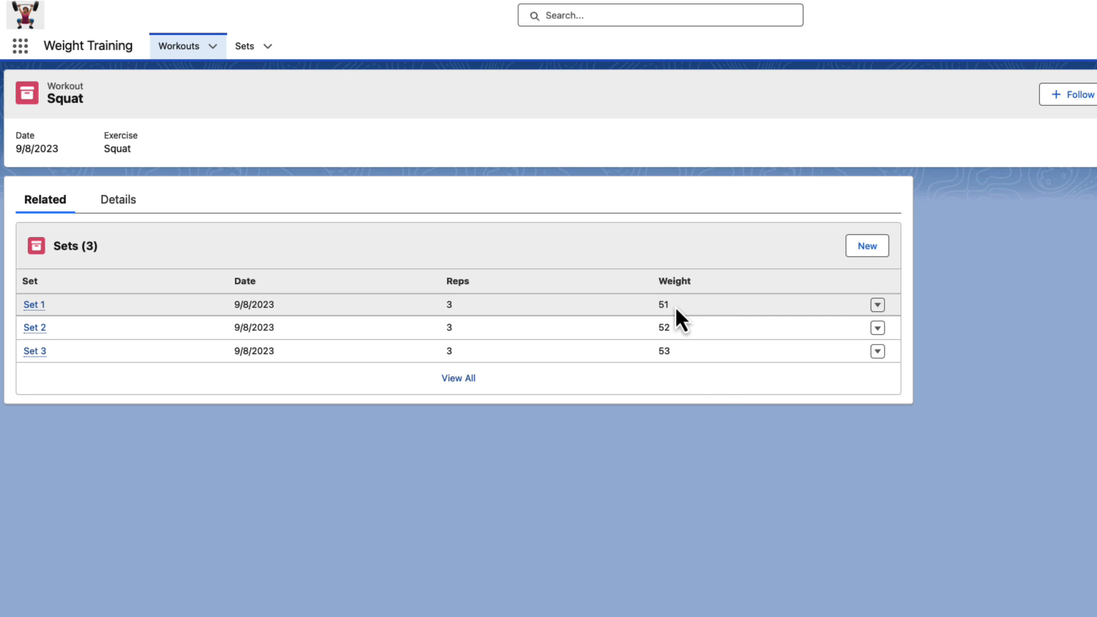
pyautogui.click(127, 204)
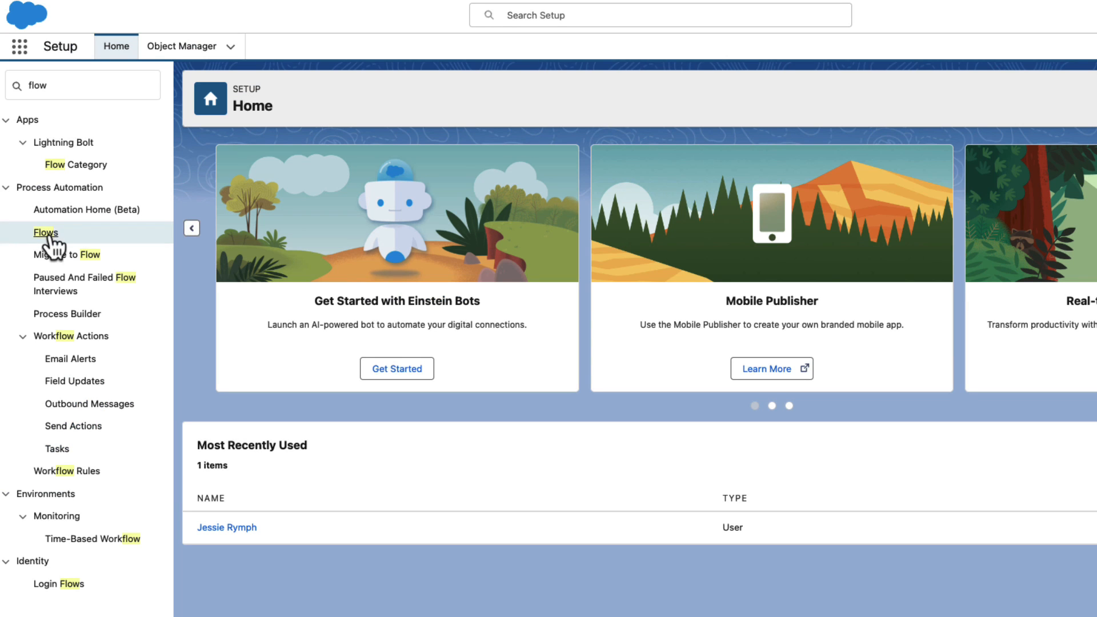
# - Go to Flows in Setup, start a new screen flow, and set its canvas layout to Free-Form
pyautogui.click(49, 233)
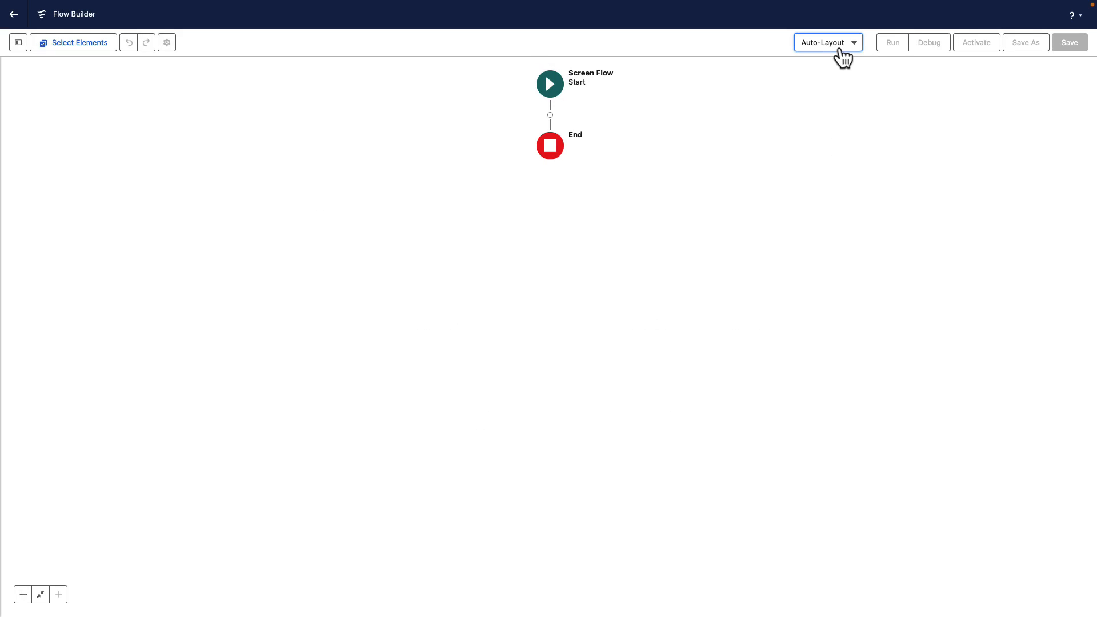
pyautogui.click(839, 44)
pyautogui.click(825, 85)
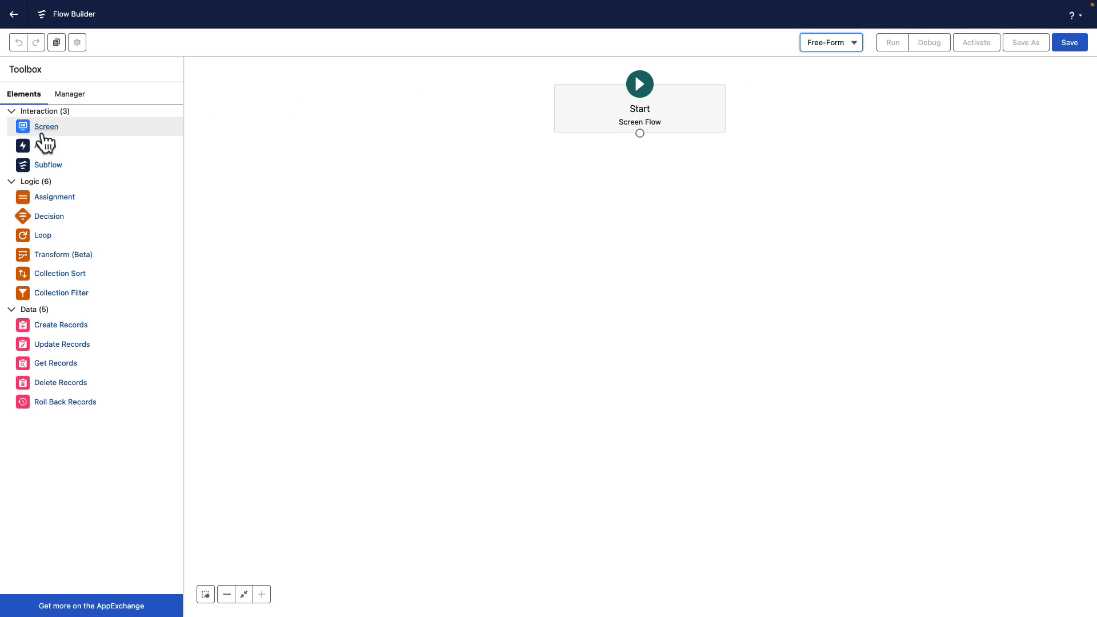
# - Add a Screen element to the canvas with the label "Initial Exercise Screen" and API name Initial_Exercise_Screen
pyautogui.moveTo(41, 132); pyautogui.dragTo(530, 196)
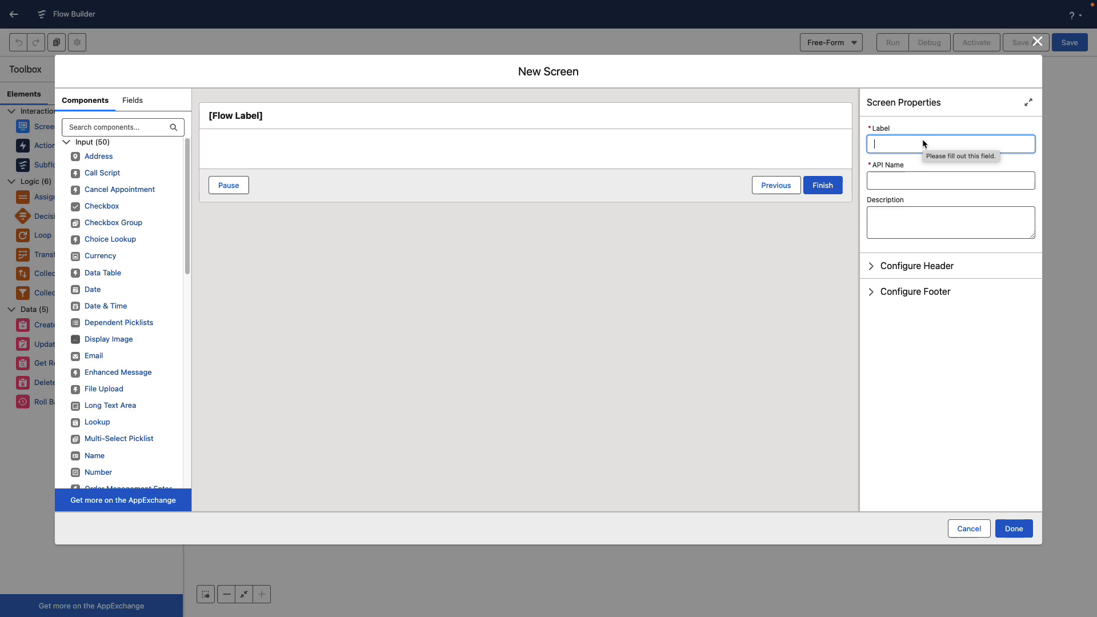
pyautogui.write('Initial ')
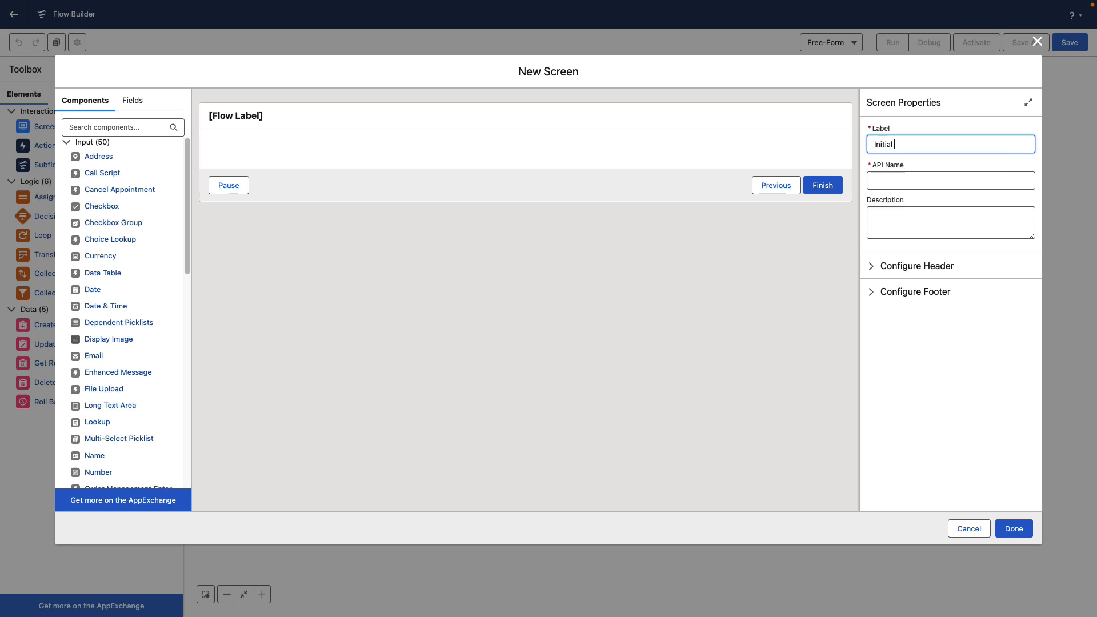
pyautogui.write('Exercise Screen')
pyautogui.press('Tab')
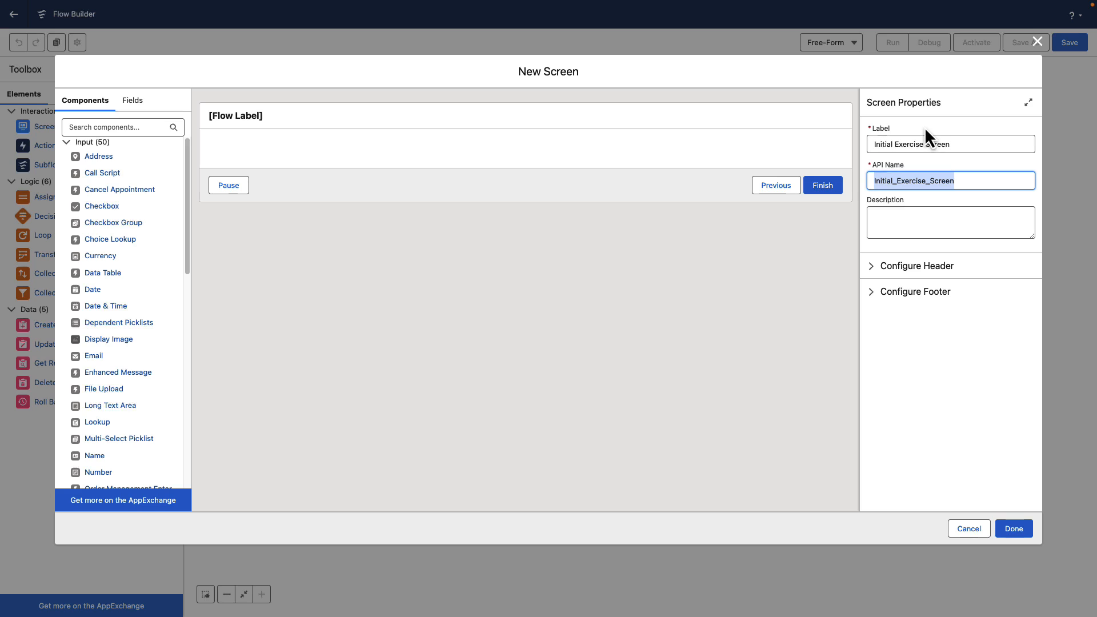
# - Add two Number input components to the new screen
pyautogui.click(118, 127)
pyautogui.write('nu')
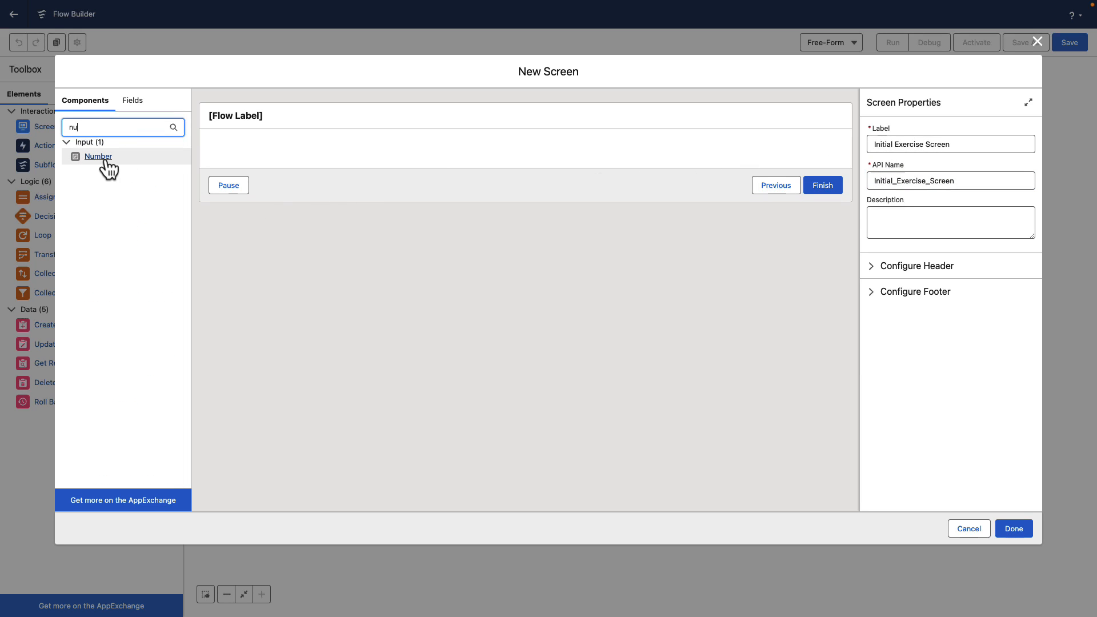
pyautogui.moveTo(108, 169); pyautogui.dragTo(273, 163)
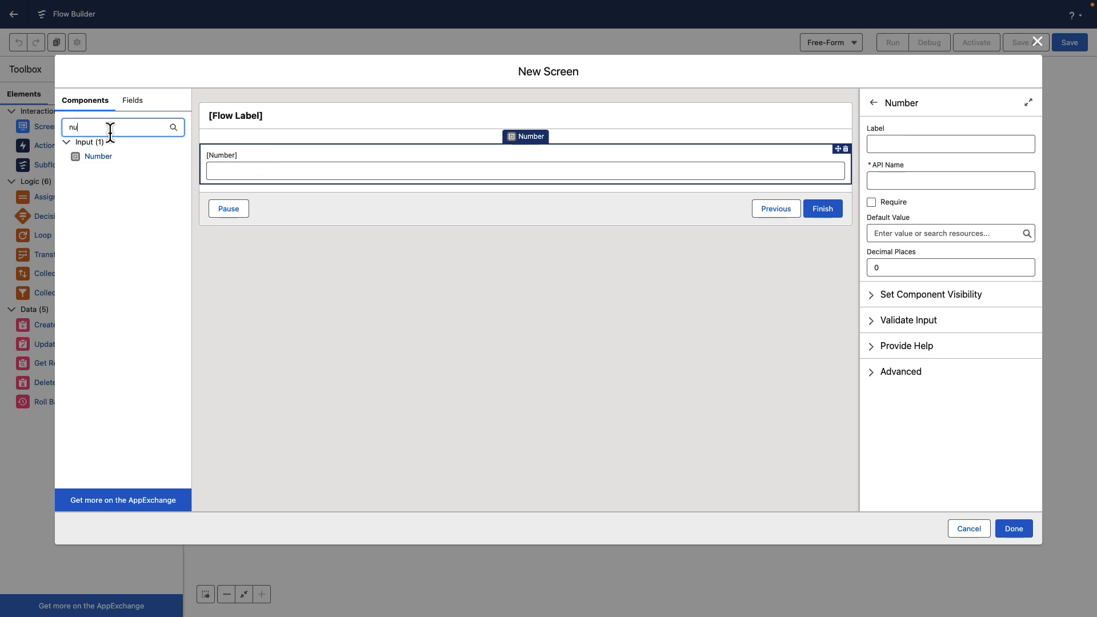
pyautogui.press('BackSpace')
pyautogui.press('BackSpace')
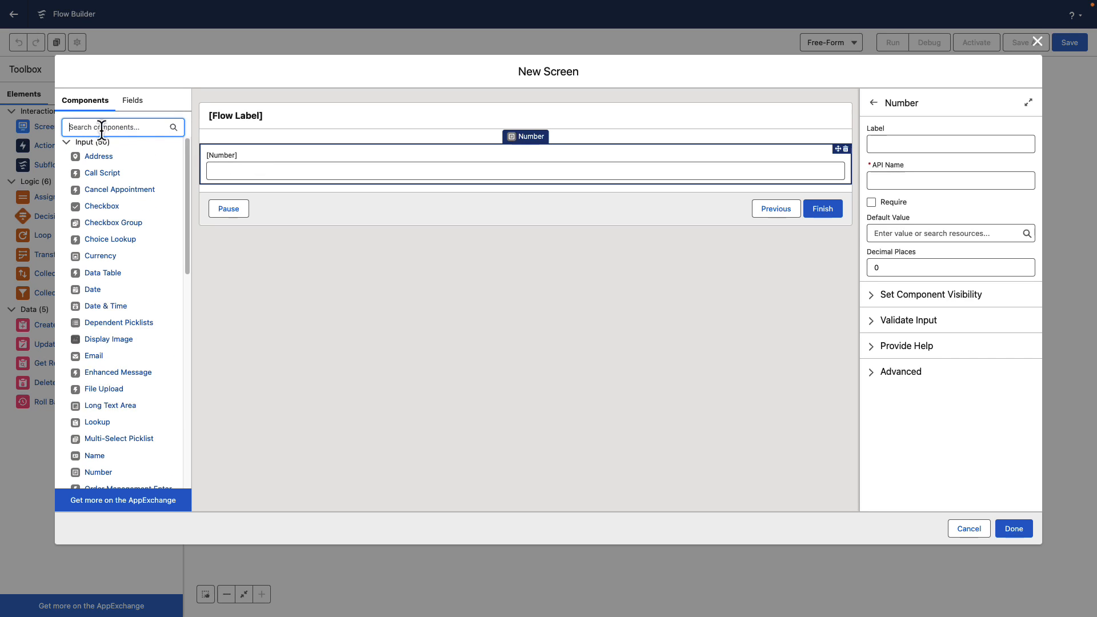
pyautogui.write('e')
pyautogui.press('BackSpace')
pyautogui.write('num')
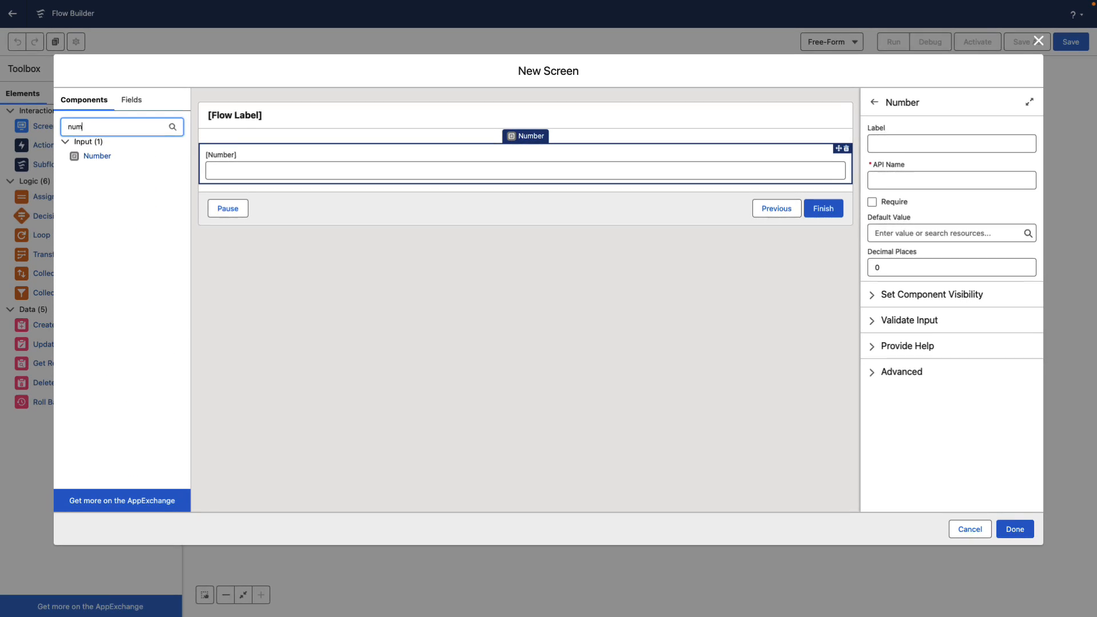
pyautogui.moveTo(65, 152); pyautogui.dragTo(218, 160)
# - Add a Picklist component above the two number inputs, with "Exercise" as its label and API name
pyautogui.click(47, 107)
pyautogui.doubleClick(47, 106)
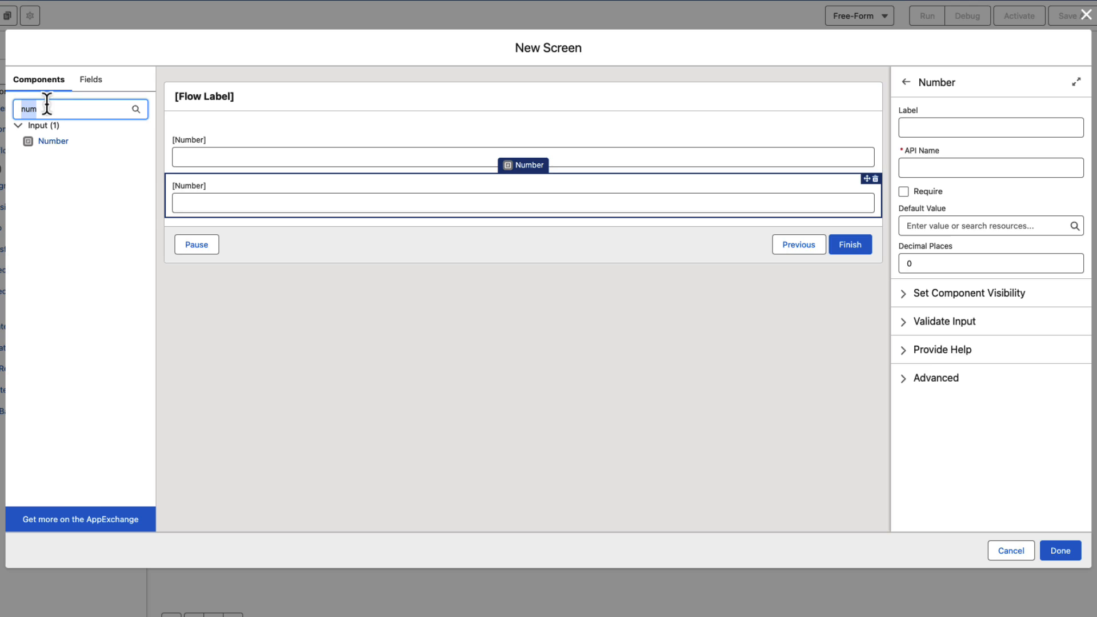
pyautogui.press('BackSpace')
pyautogui.write('picklist')
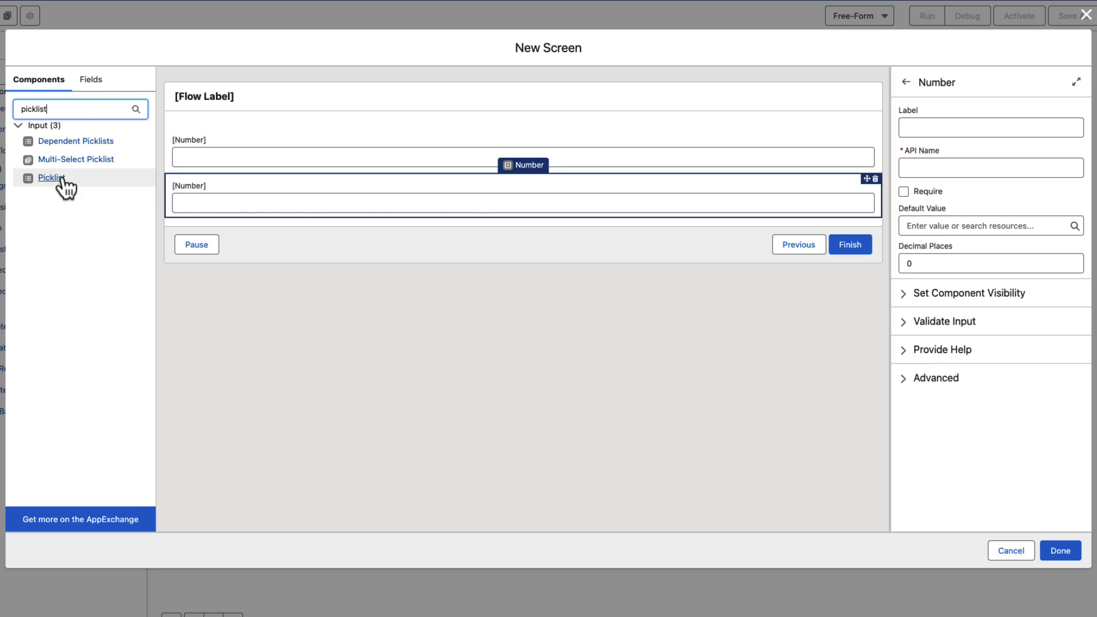
pyautogui.moveTo(57, 178); pyautogui.dragTo(217, 135)
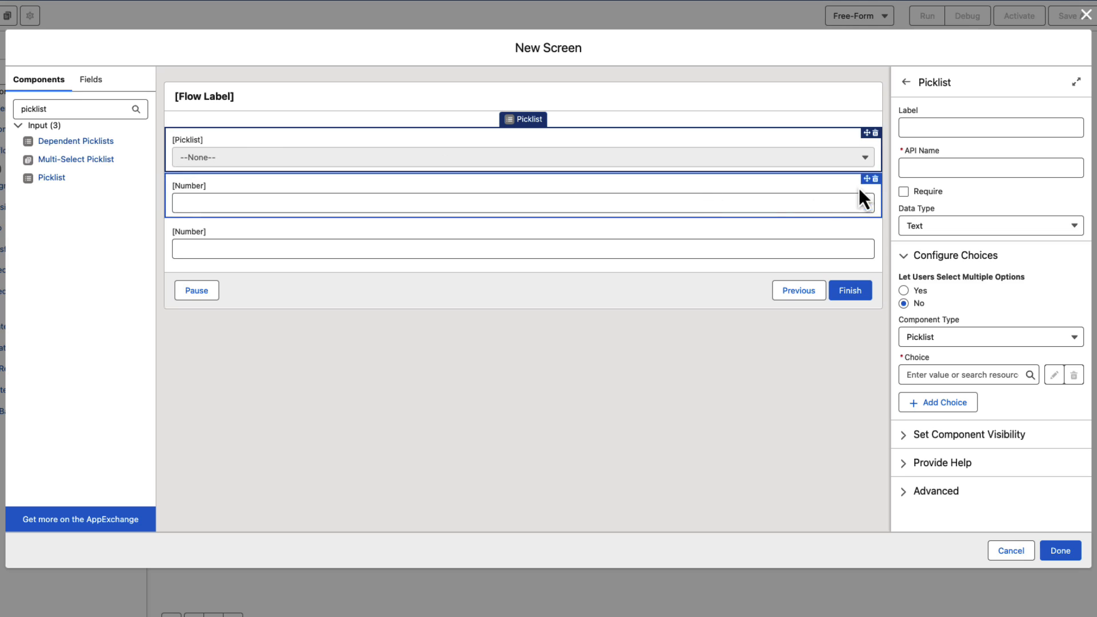
pyautogui.click(935, 131)
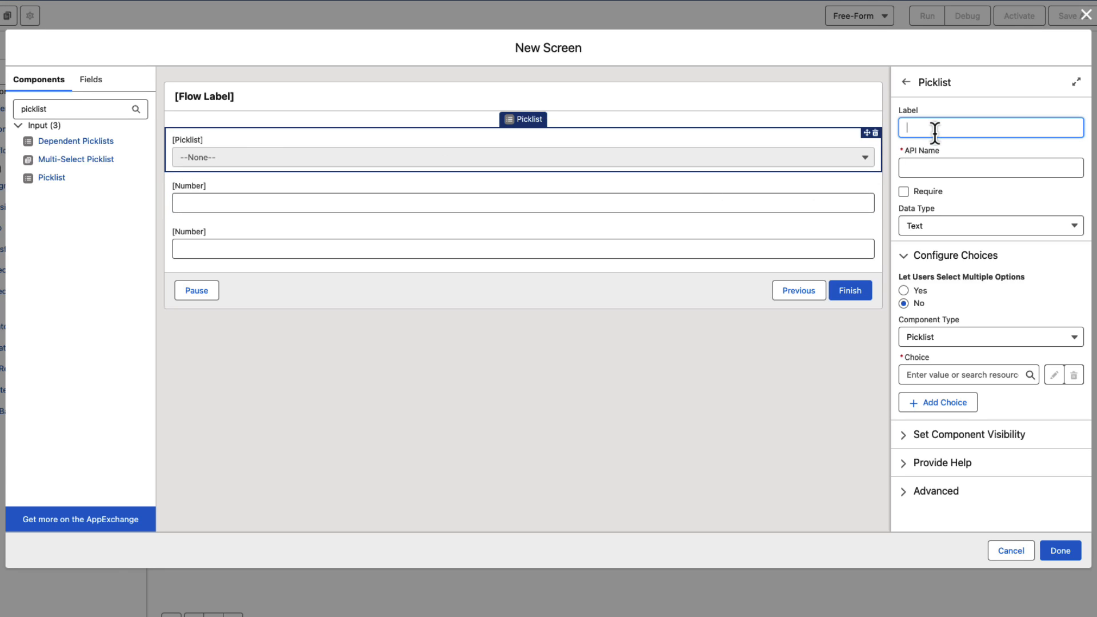
pyautogui.write('Exercise')
pyautogui.press('Tab')
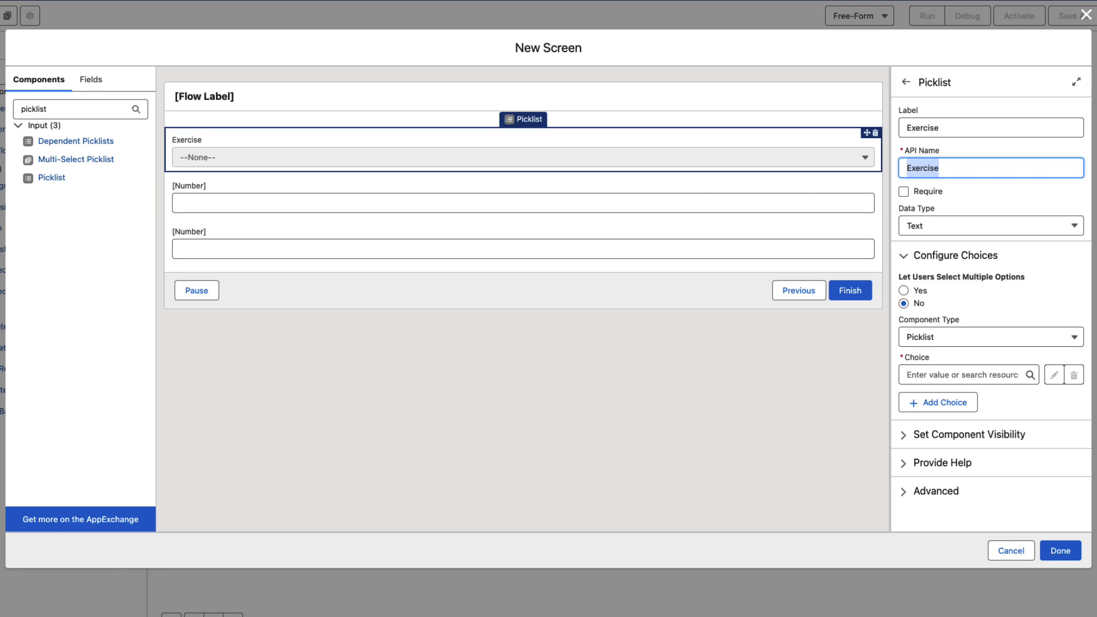
# - Create a new choice resource for the Exercise picklist as a Picklist Choice Set with API name ExcerciseChoice
pyautogui.click(927, 375)
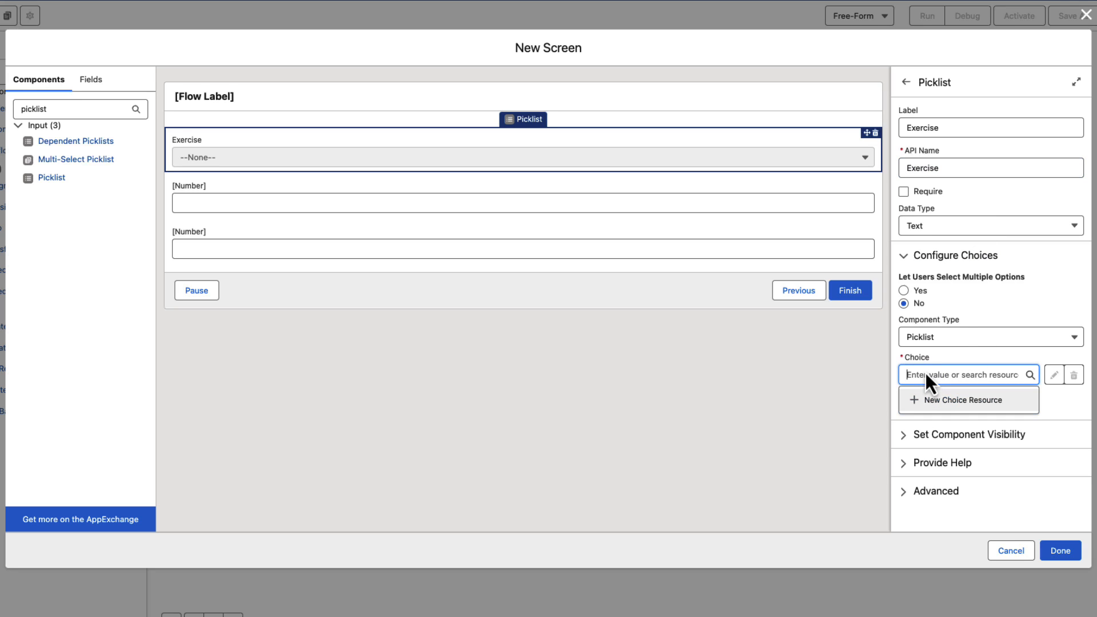
pyautogui.click(929, 403)
pyautogui.click(363, 258)
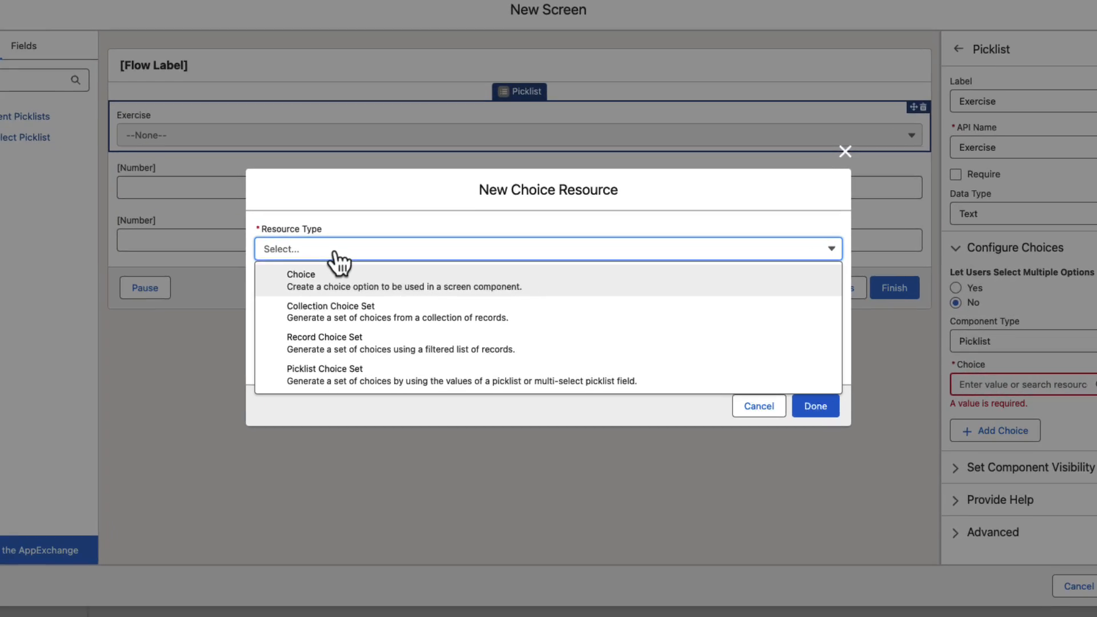
pyautogui.click(309, 384)
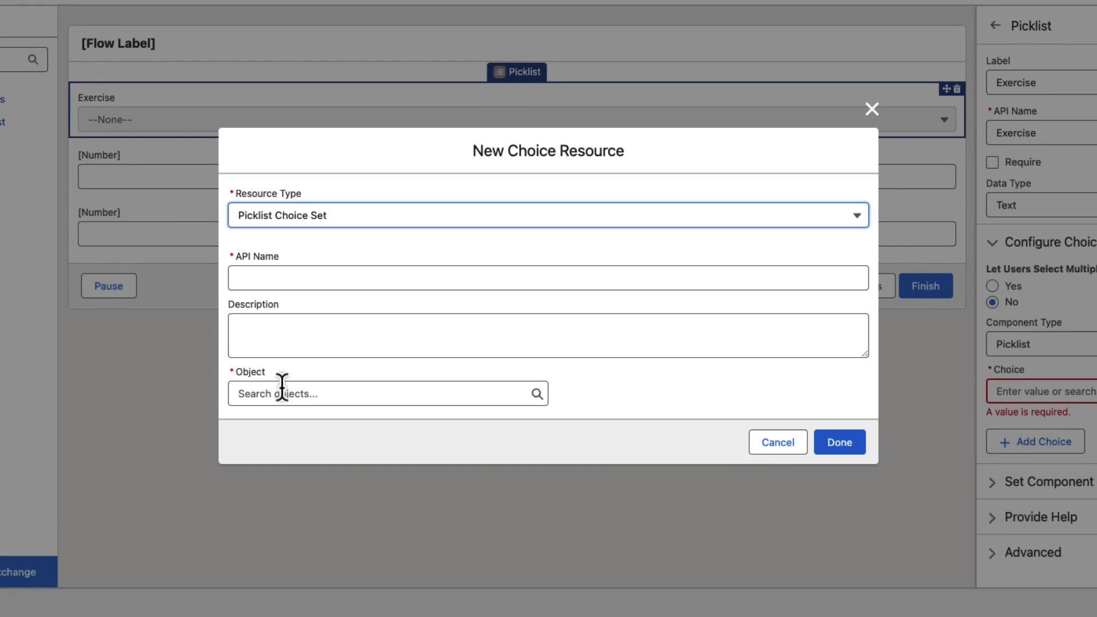
pyautogui.click(262, 280)
pyautogui.write('E')
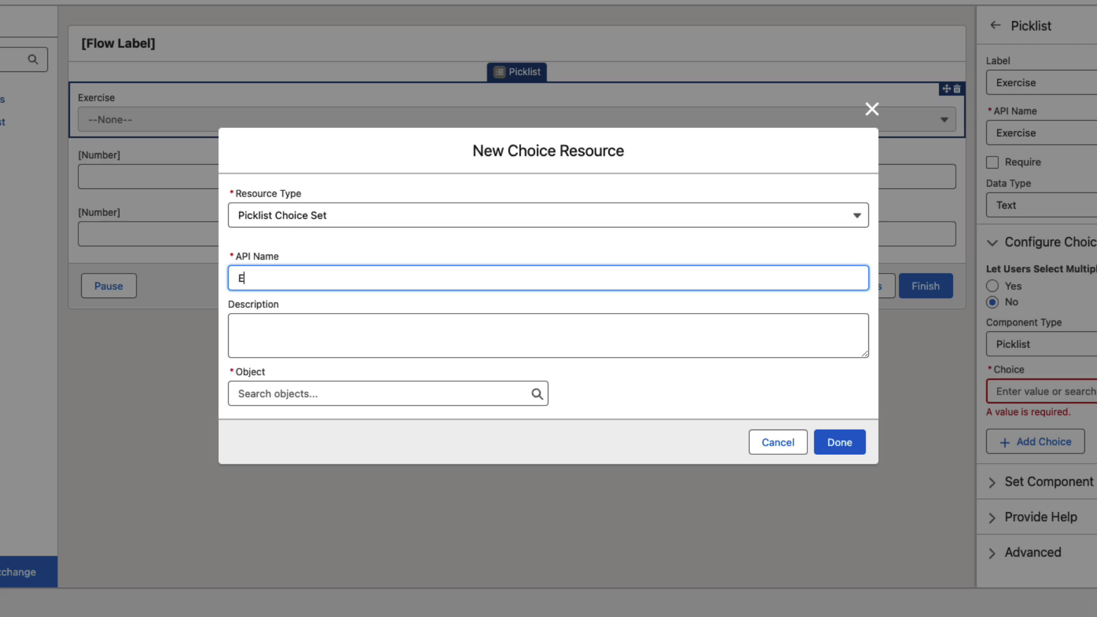
pyautogui.write('xcerciseChoice')
# - Base the choice set on the Workout object's Exercise__c field with data type Picklist, and save the resource
pyautogui.click(252, 393)
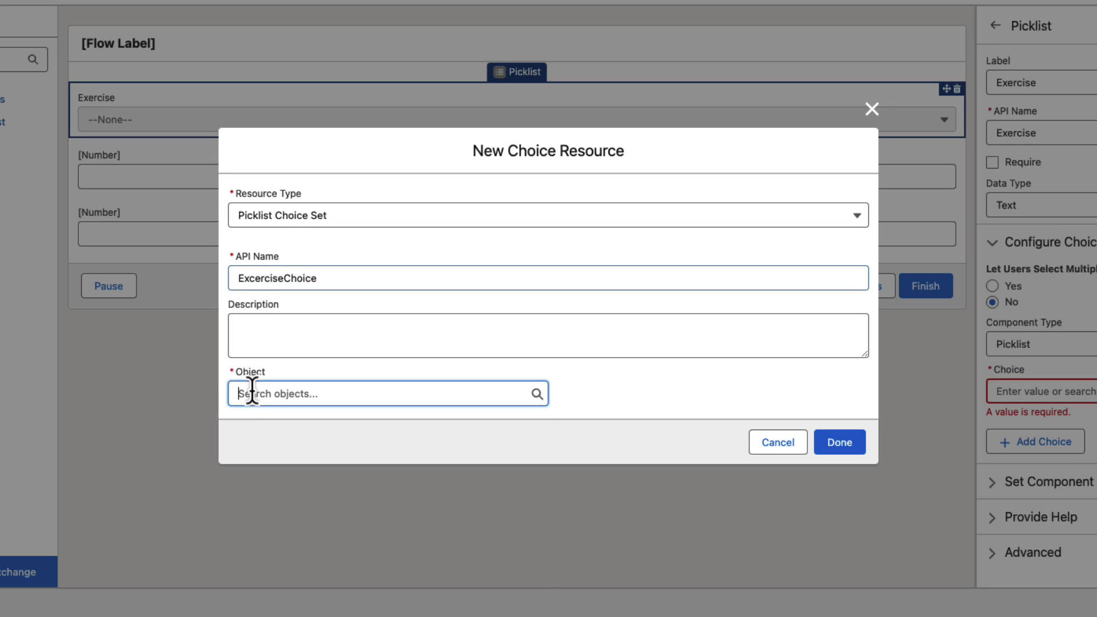
pyautogui.write('Workout')
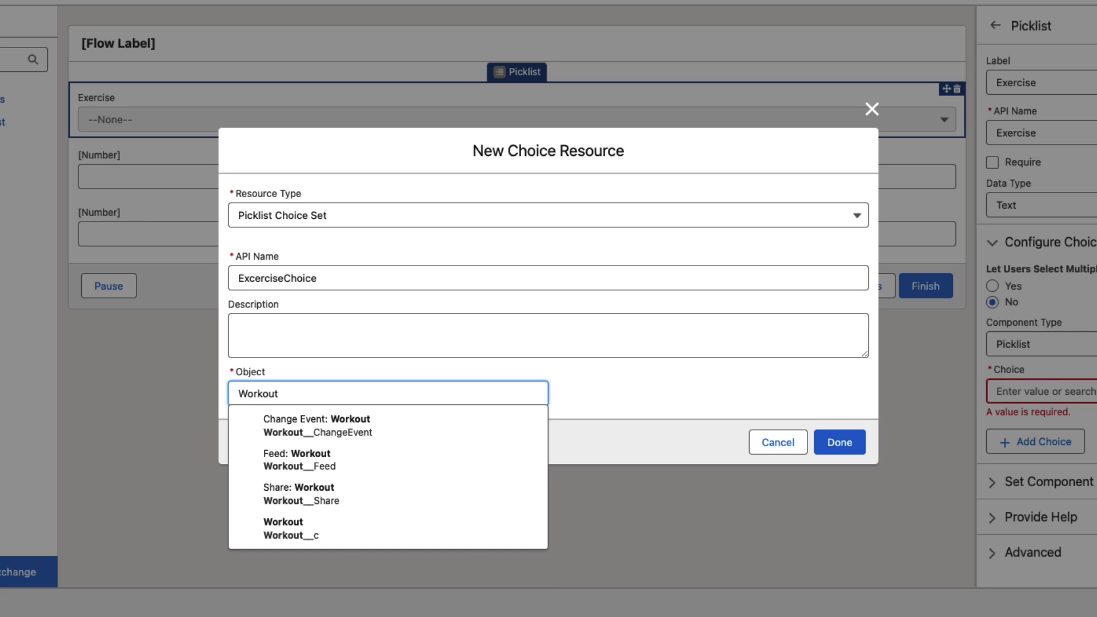
pyautogui.click(290, 532)
pyautogui.click(293, 398)
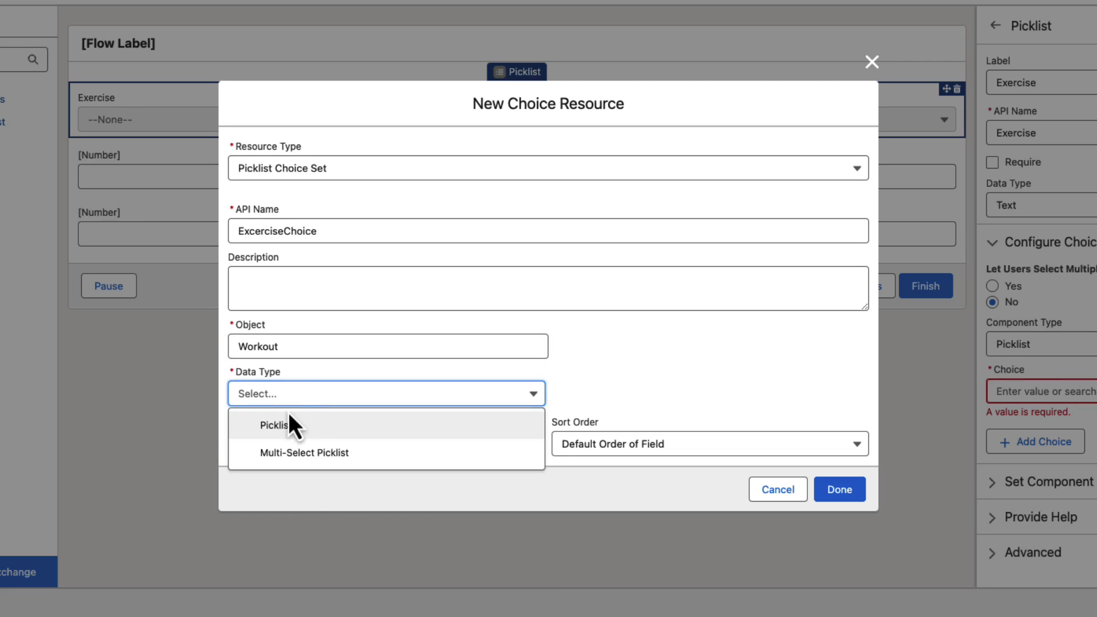
pyautogui.click(289, 424)
pyautogui.click(283, 443)
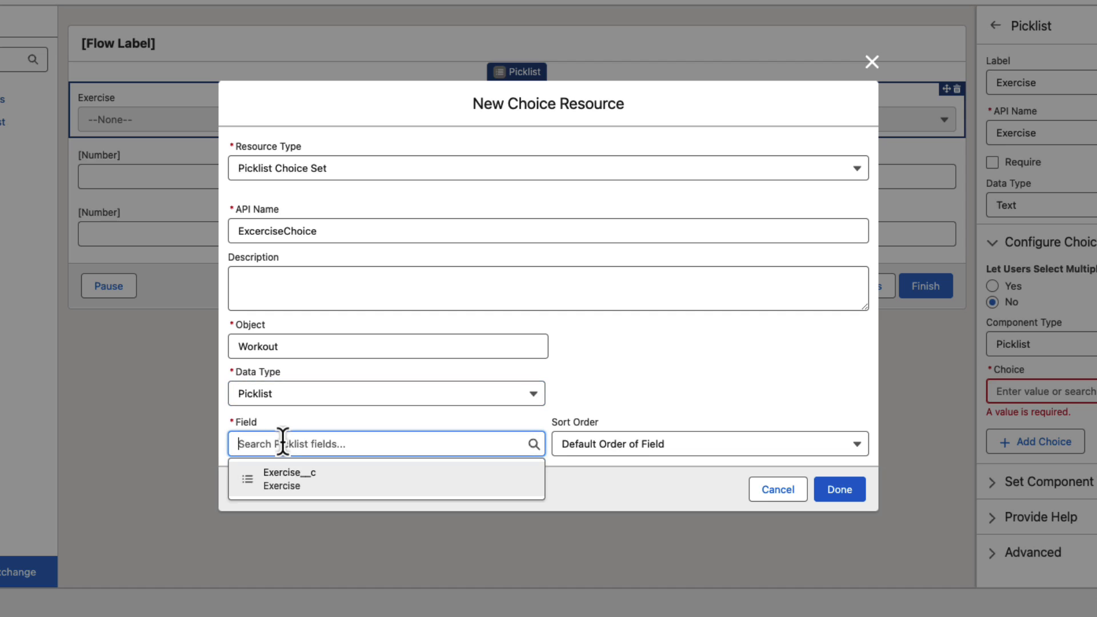
pyautogui.click(281, 480)
pyautogui.click(842, 493)
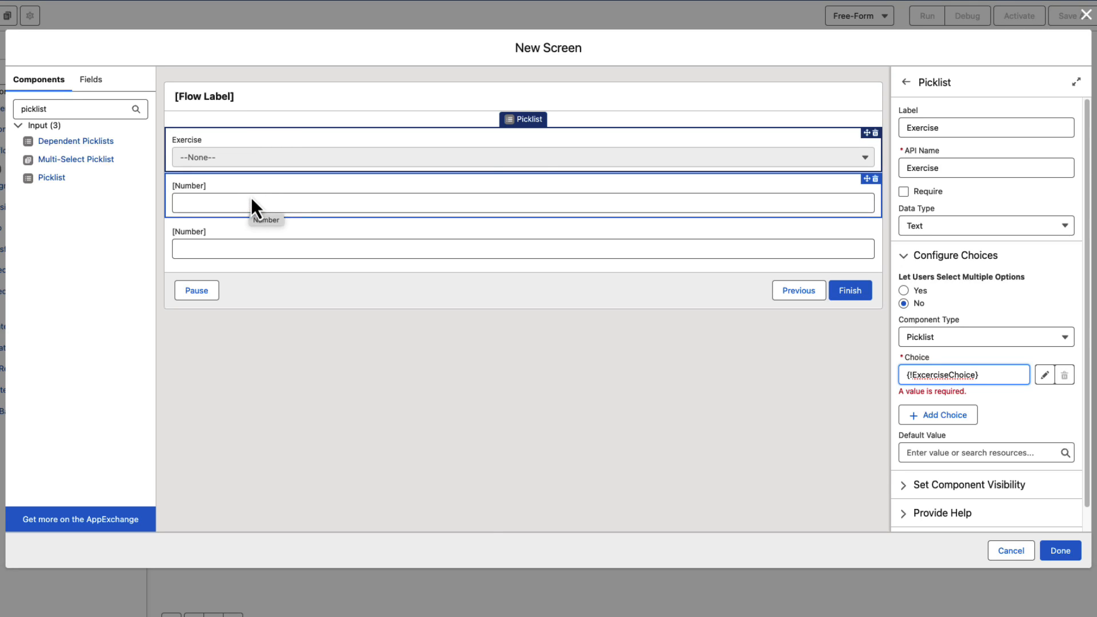
# - Label the first number input "Number of Sets" and set its API name to Number_of_SetsIntended
pyautogui.click(465, 200)
pyautogui.click(938, 130)
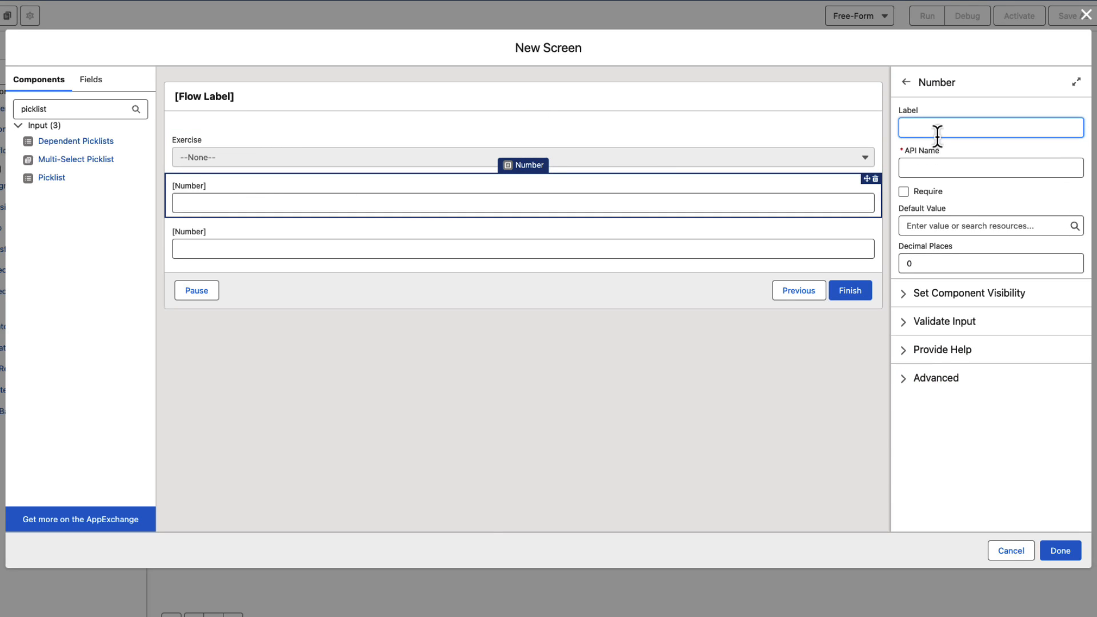
pyautogui.write('S')
pyautogui.write('umber of Sets')
pyautogui.press('Tab')
pyautogui.press('Right')
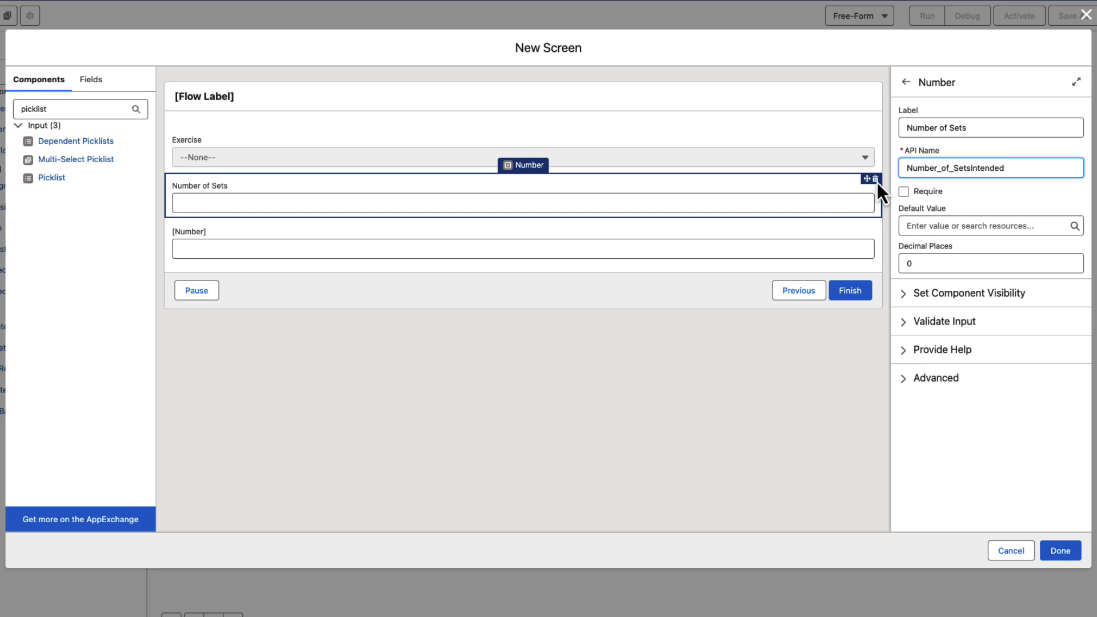
# - Label the second number input "Number of Reps", set its API name to Number_of_RepsIntended, and finish the screen
pyautogui.click(753, 232)
pyautogui.click(912, 129)
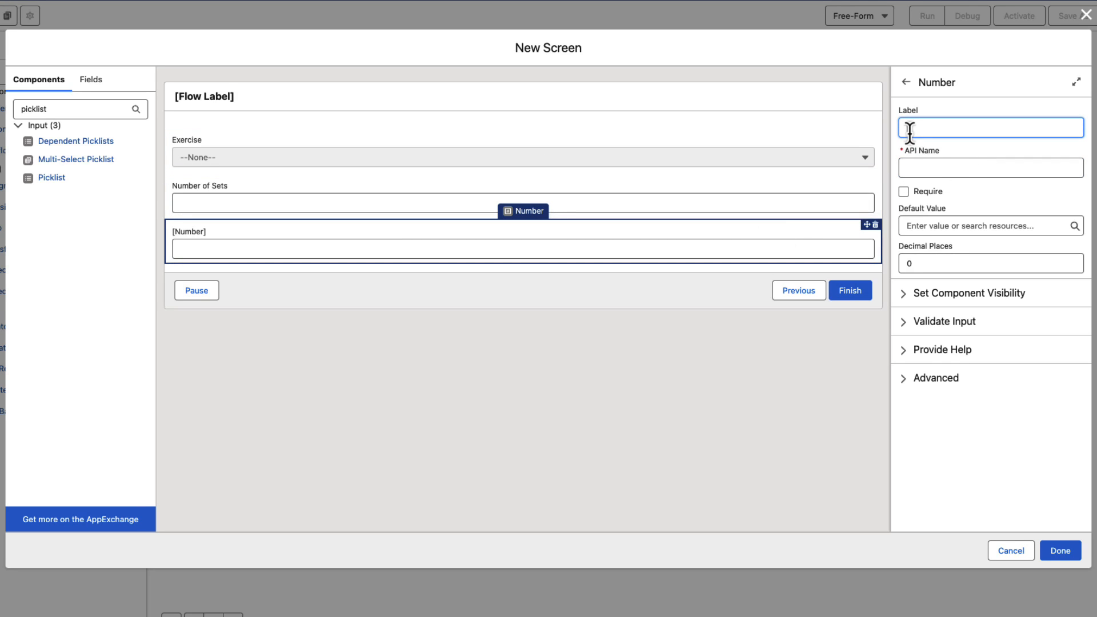
pyautogui.write('Number of Reps')
pyautogui.press('Tab')
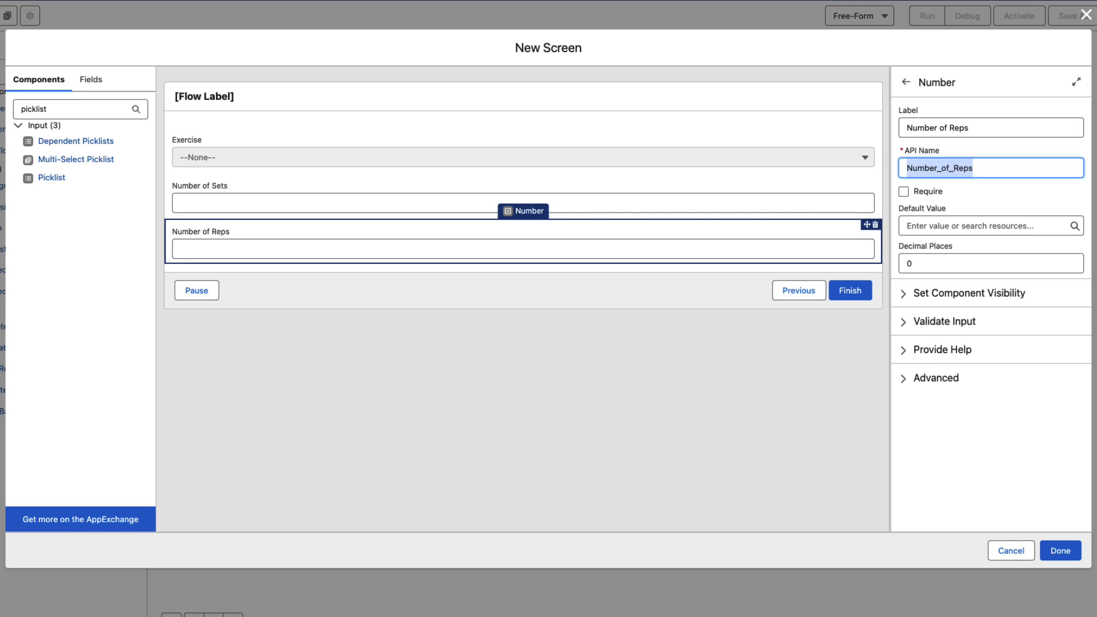
pyautogui.click(937, 226)
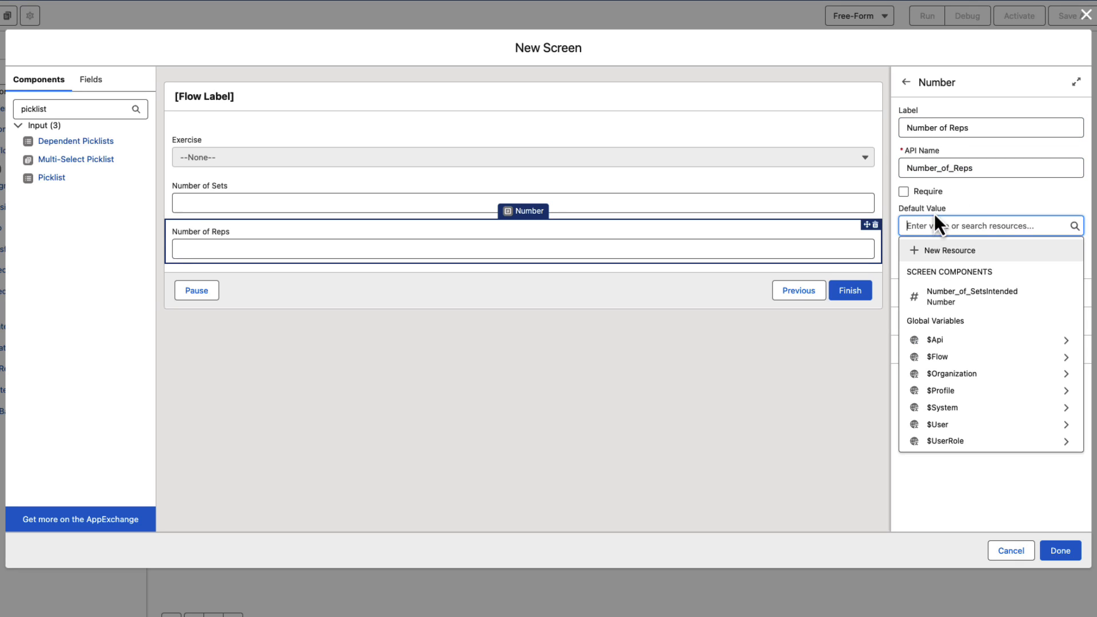
pyautogui.click(974, 197)
pyautogui.click(975, 168)
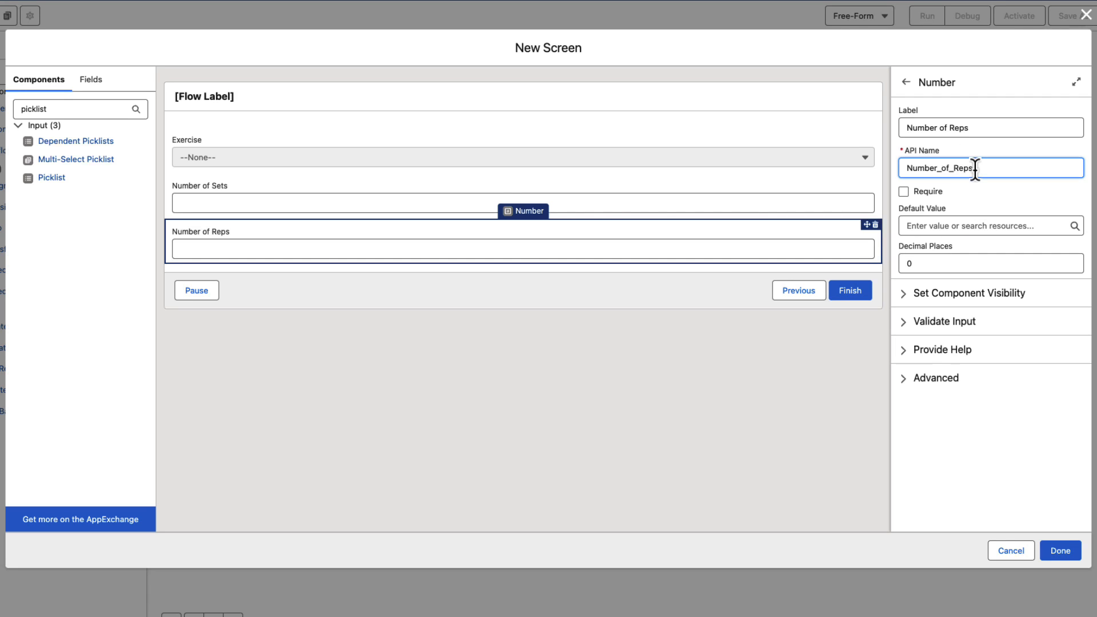
pyautogui.write('Intended')
pyautogui.click(907, 82)
pyautogui.click(1063, 552)
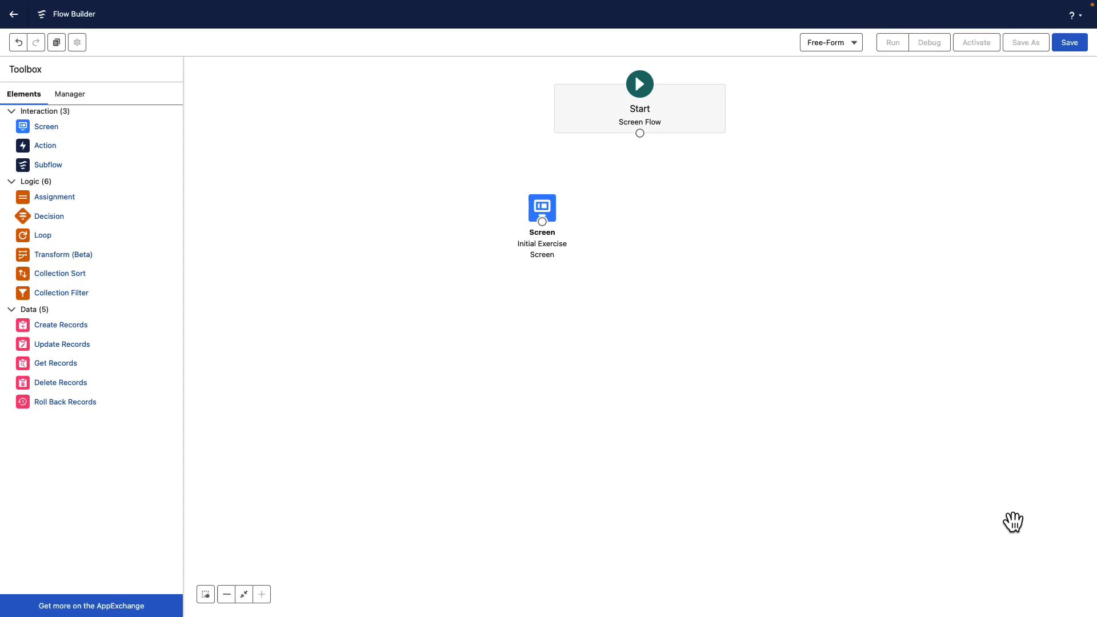
# - Add a second Screen element below the Initial Exercise Screen and label it "Set Screen"
pyautogui.moveTo(57, 133); pyautogui.dragTo(544, 358)
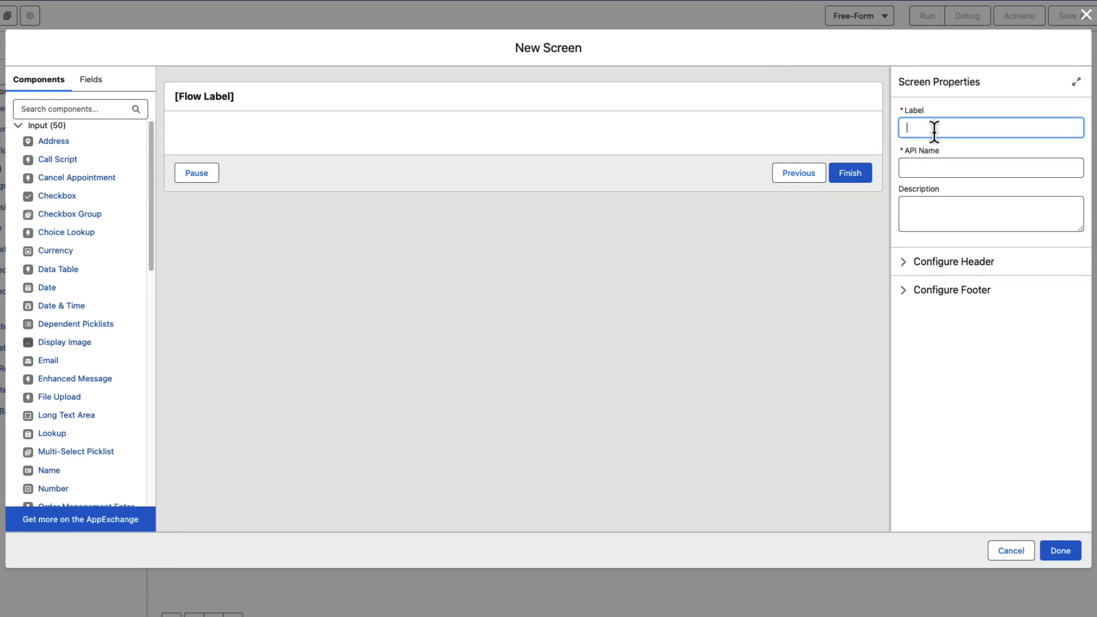
pyautogui.write('Sec')
pyautogui.write(' Screen')
pyautogui.press('Tab')
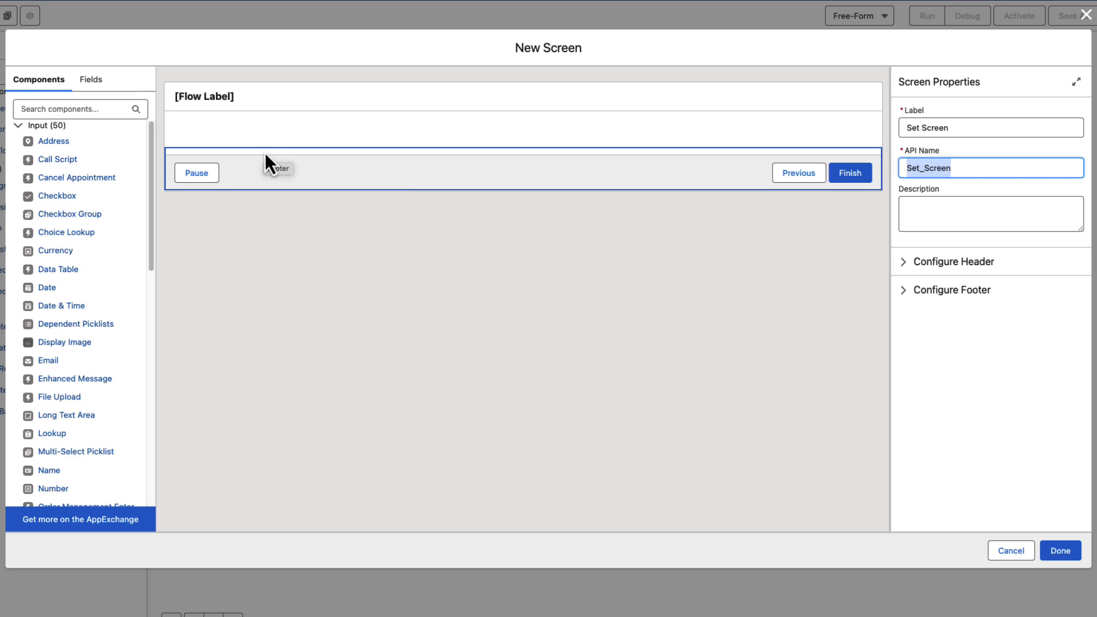
# - Add two Number components to the Set Screen
pyautogui.click(83, 110)
pyautogui.write('numb')
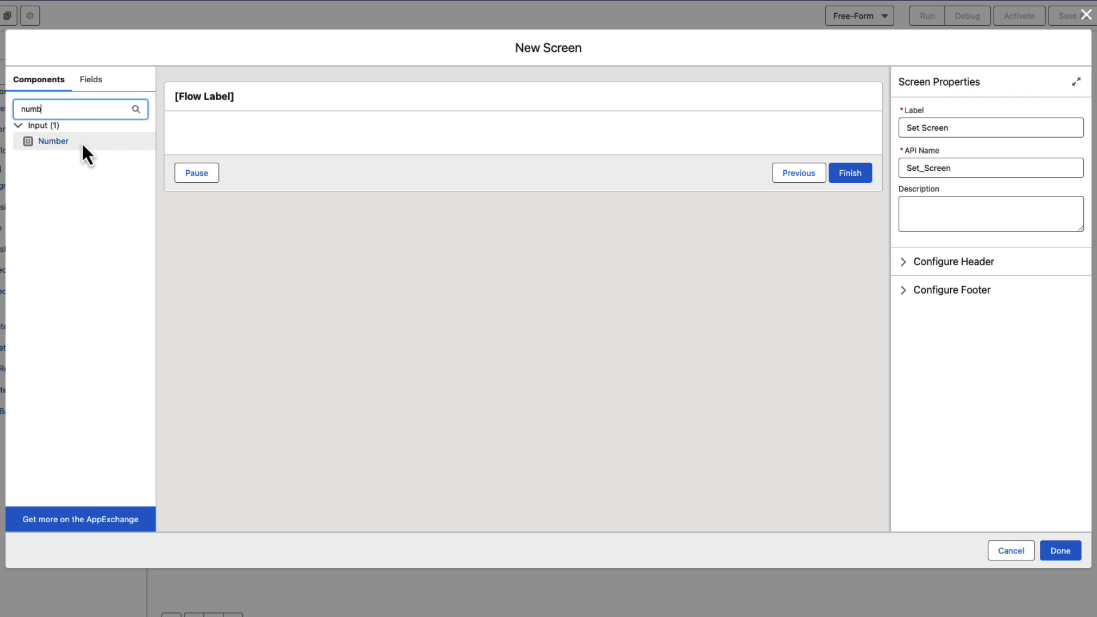
pyautogui.moveTo(81, 142); pyautogui.dragTo(232, 136)
pyautogui.moveTo(49, 151); pyautogui.dragTo(215, 141)
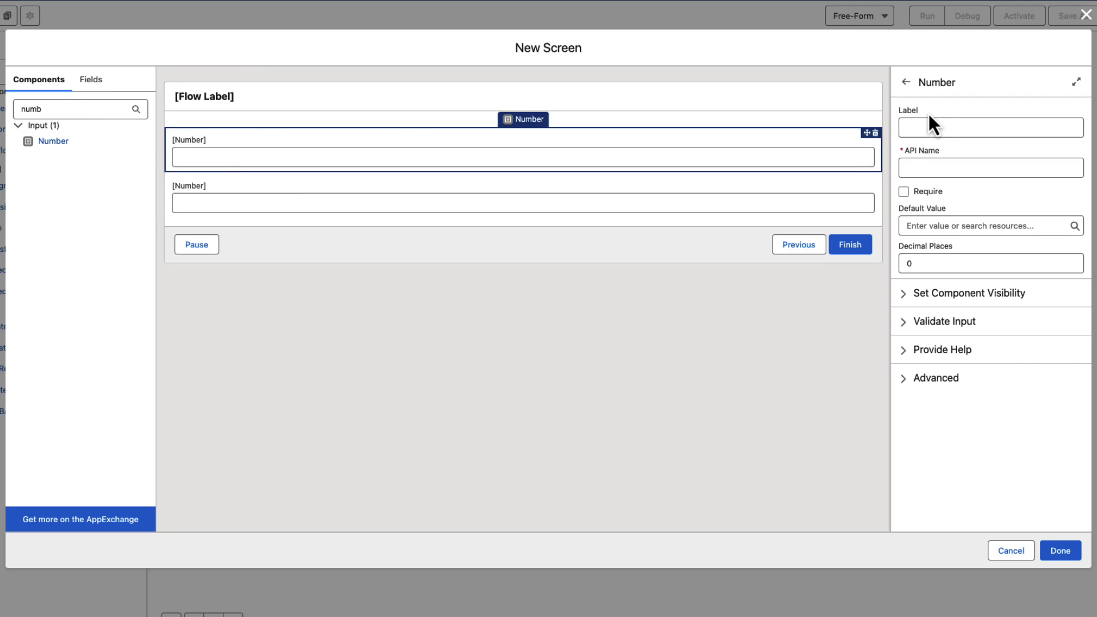
# - Label the upper number input "Number of Reps" and set its API name to Number_of_RepsActual
pyautogui.click(913, 127)
pyautogui.write('Number of Reps')
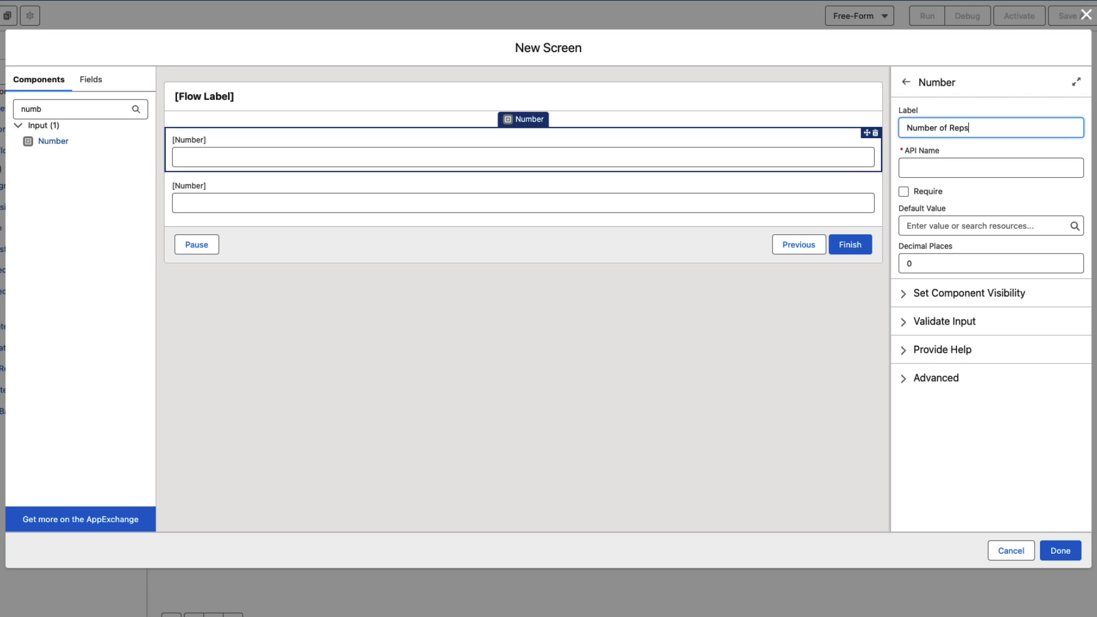
pyautogui.press('Tab')
pyautogui.press('Right')
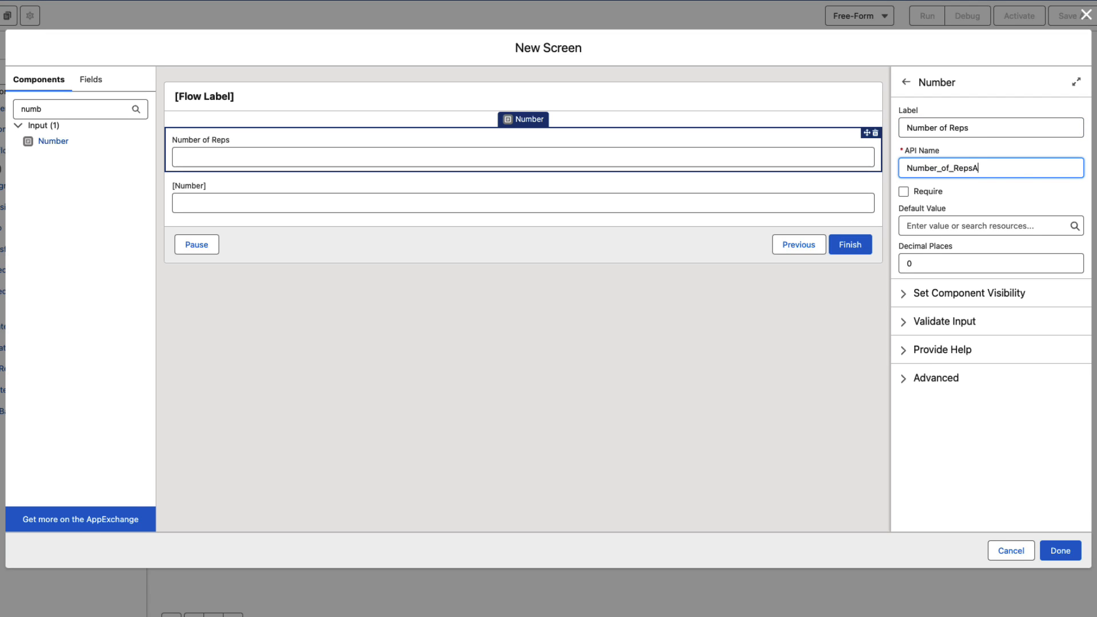
# - Label the lower number input "Weight" with API name Weight, leave its default value empty, and finish the Set Screen
pyautogui.click(319, 196)
pyautogui.click(933, 128)
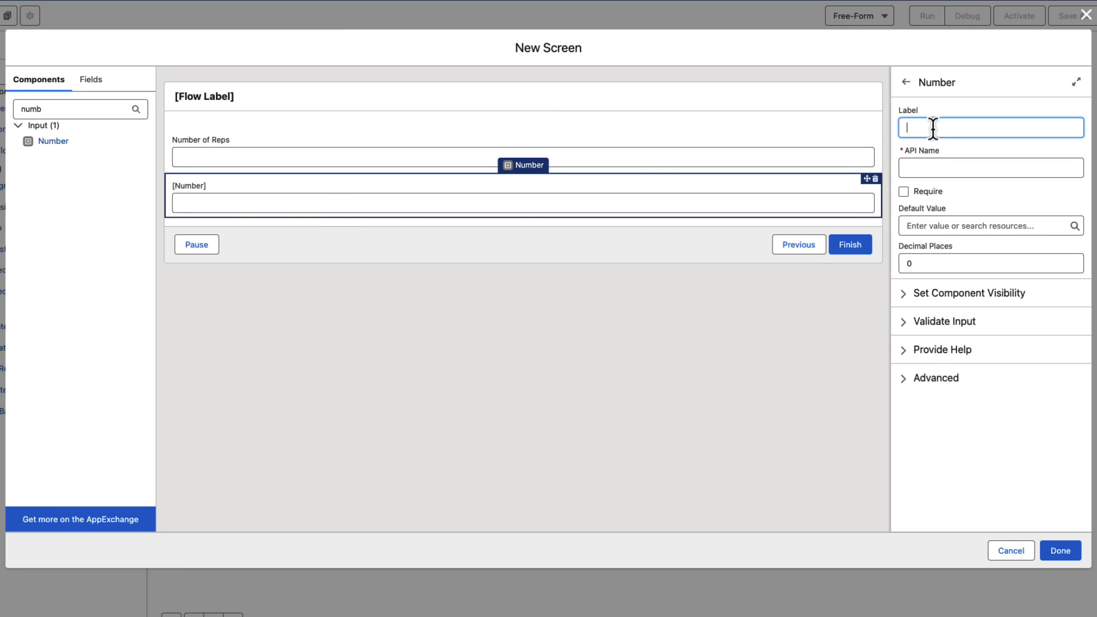
pyautogui.write('Weight')
pyautogui.press('Tab')
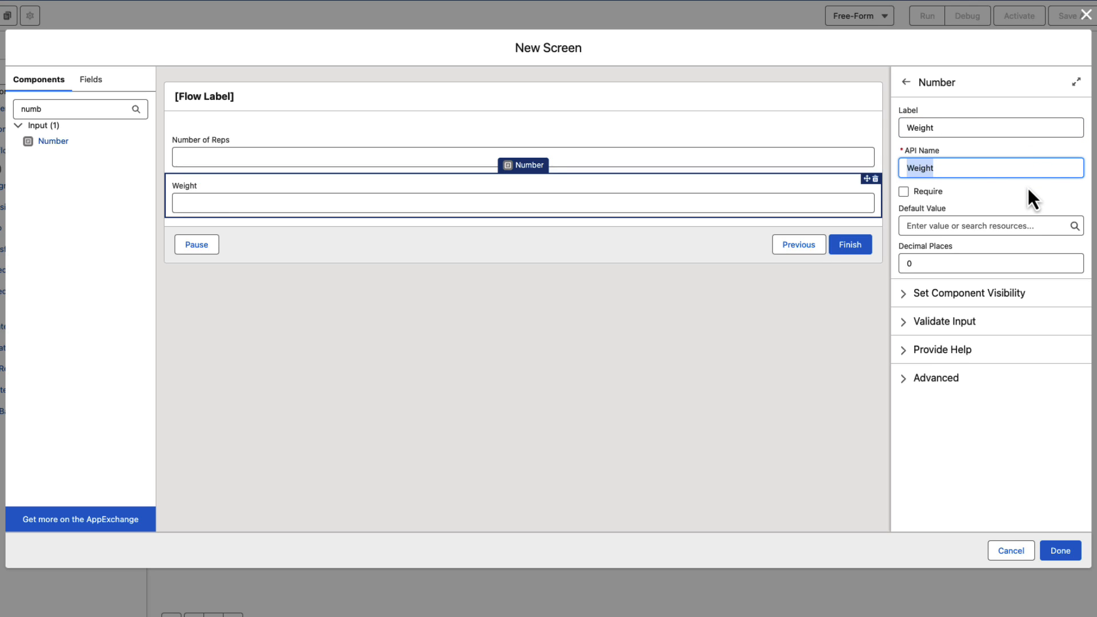
pyautogui.click(749, 209)
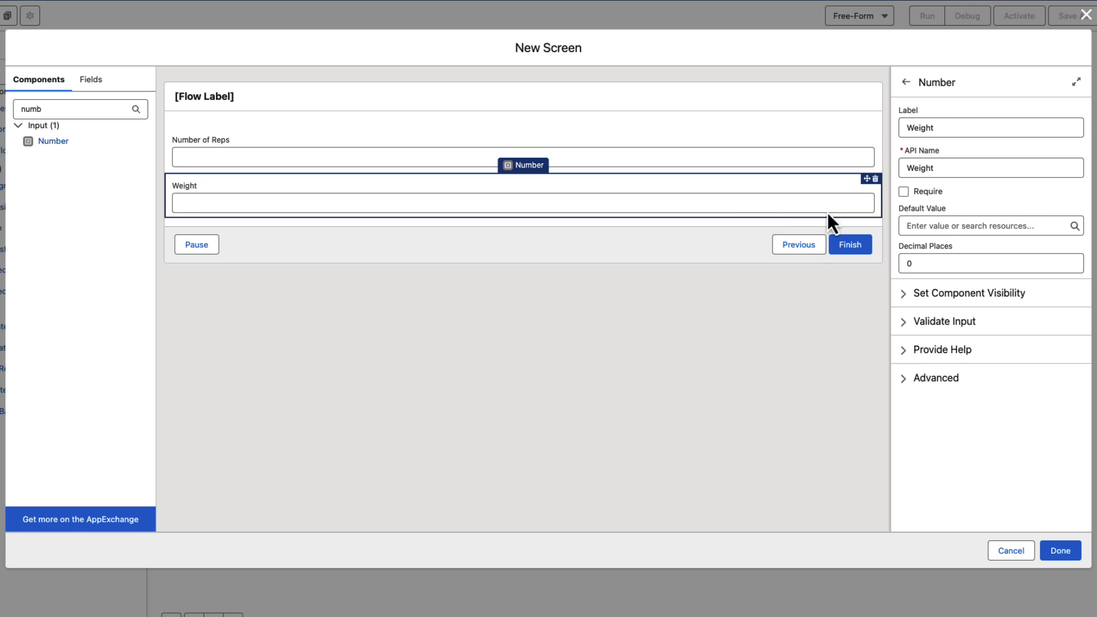
pyautogui.click(946, 227)
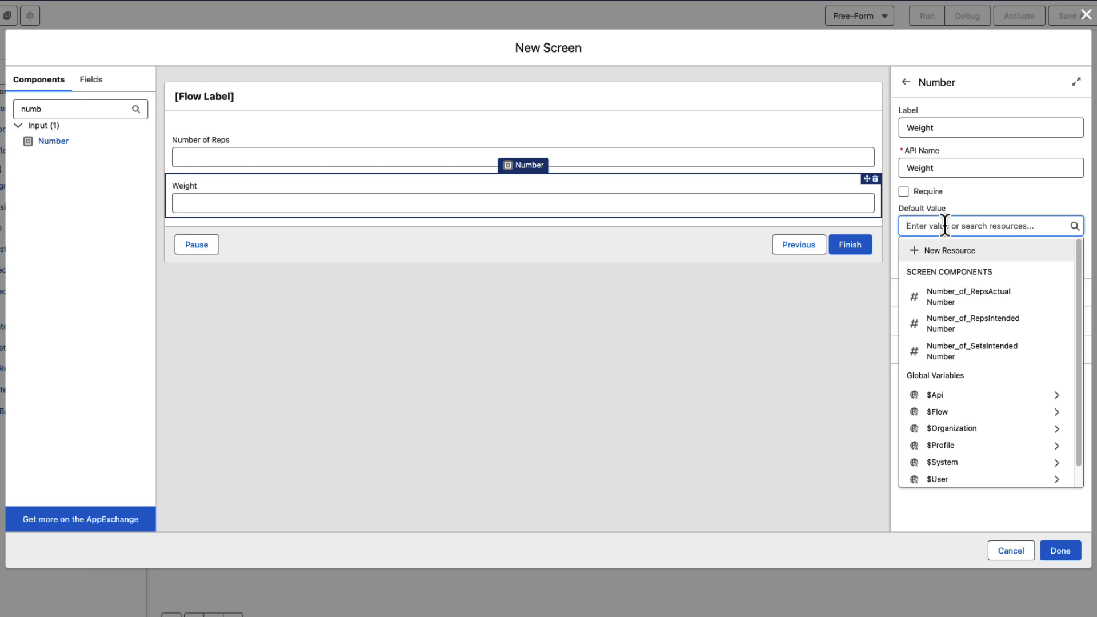
pyautogui.click(973, 209)
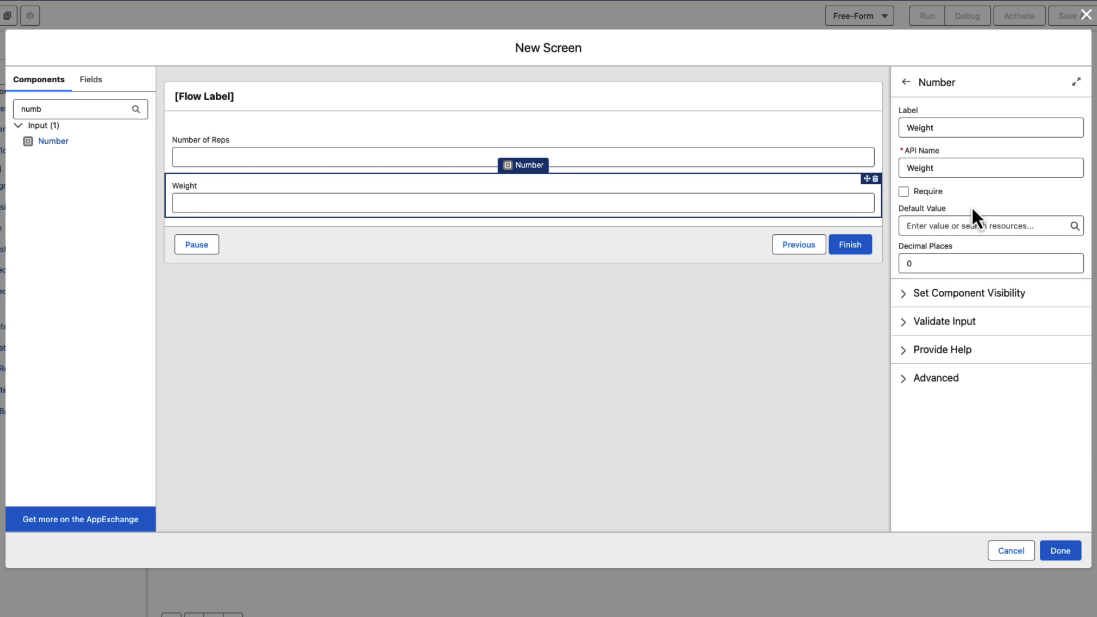
pyautogui.click(1063, 554)
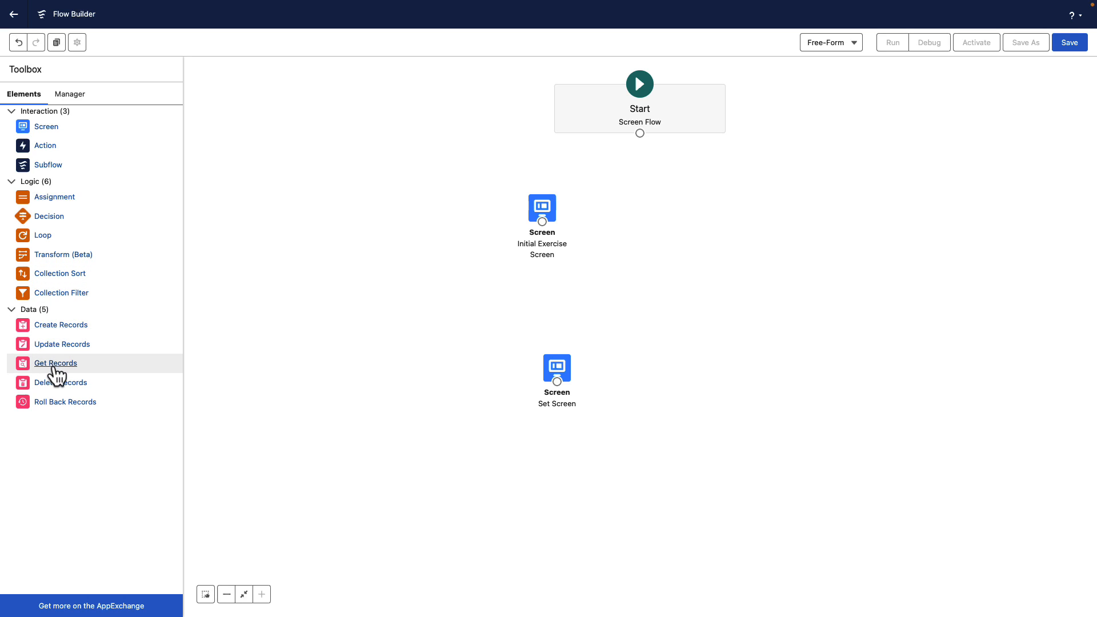
# - Add a Get Records element labelled "Get Last Workout" beside the Set Screen, retrieving records of the Workout object
pyautogui.moveTo(54, 366); pyautogui.dragTo(345, 327)
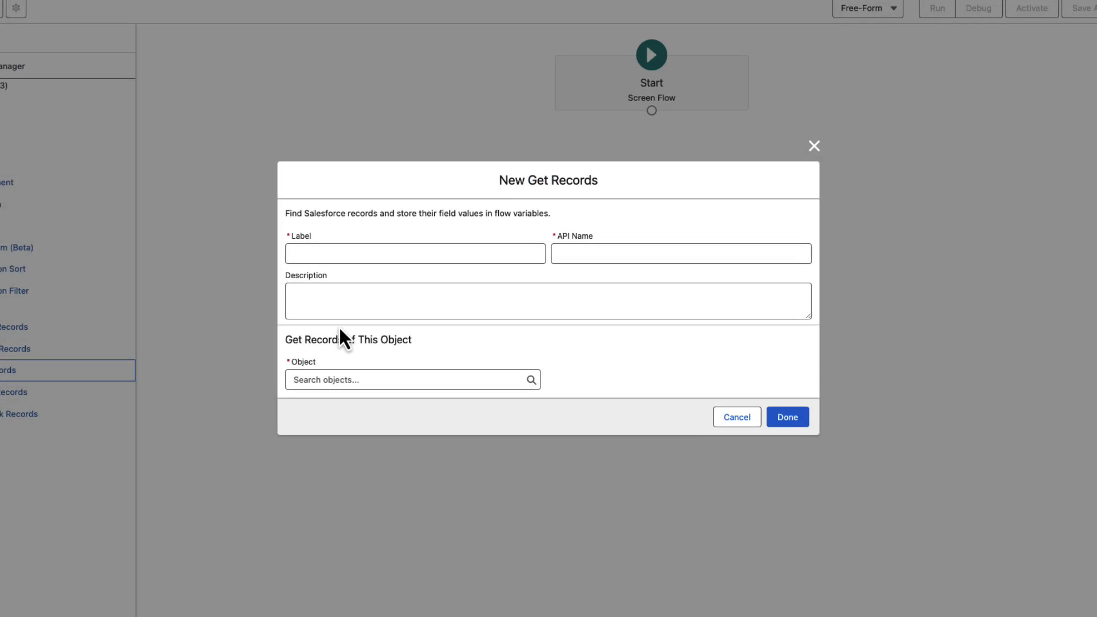
pyautogui.click(323, 247)
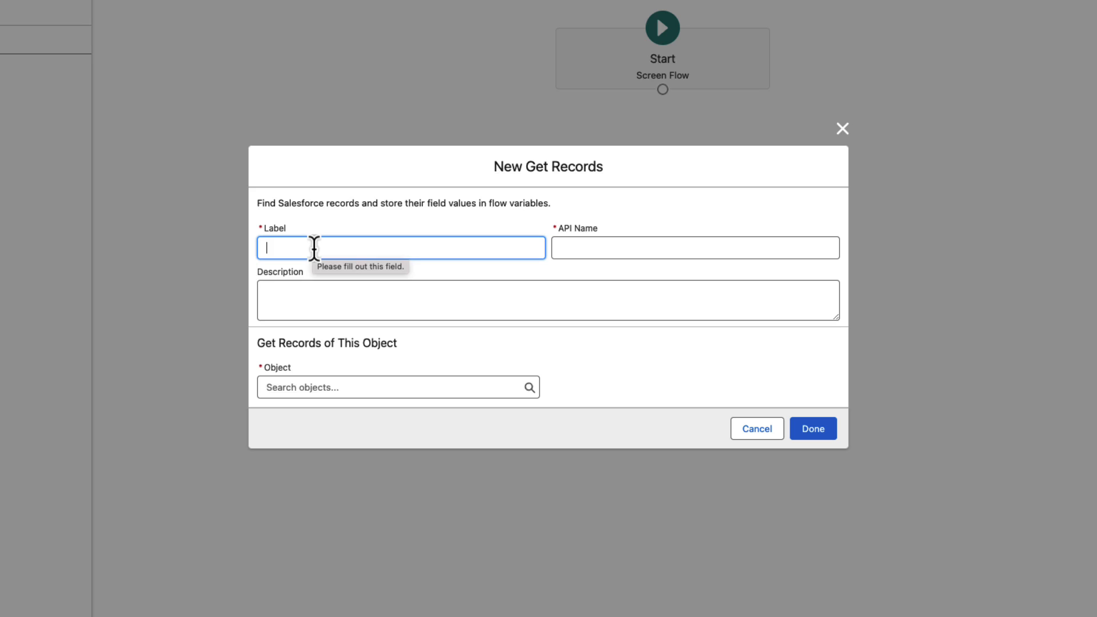
pyautogui.write('Get Last Workout')
pyautogui.press('Tab')
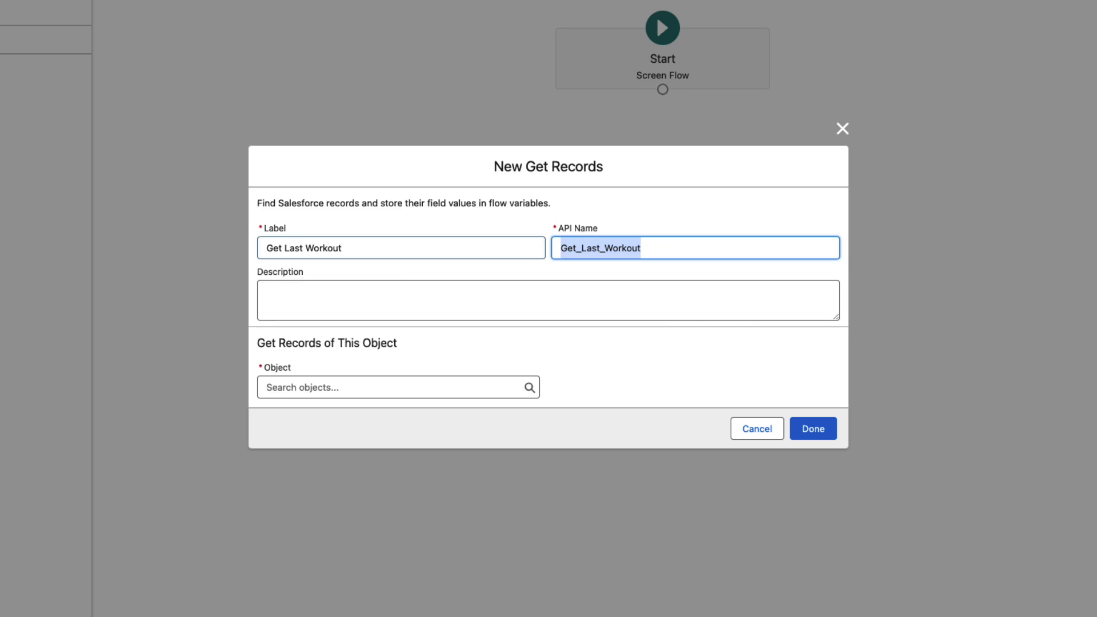
pyautogui.click(343, 294)
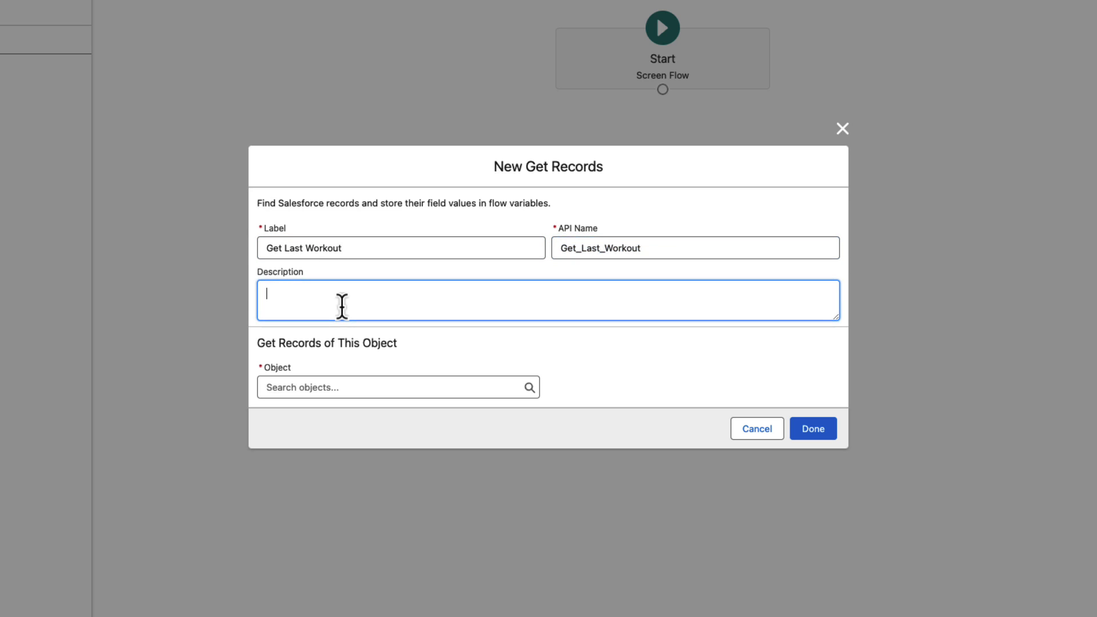
pyautogui.click(330, 388)
pyautogui.write('Workout')
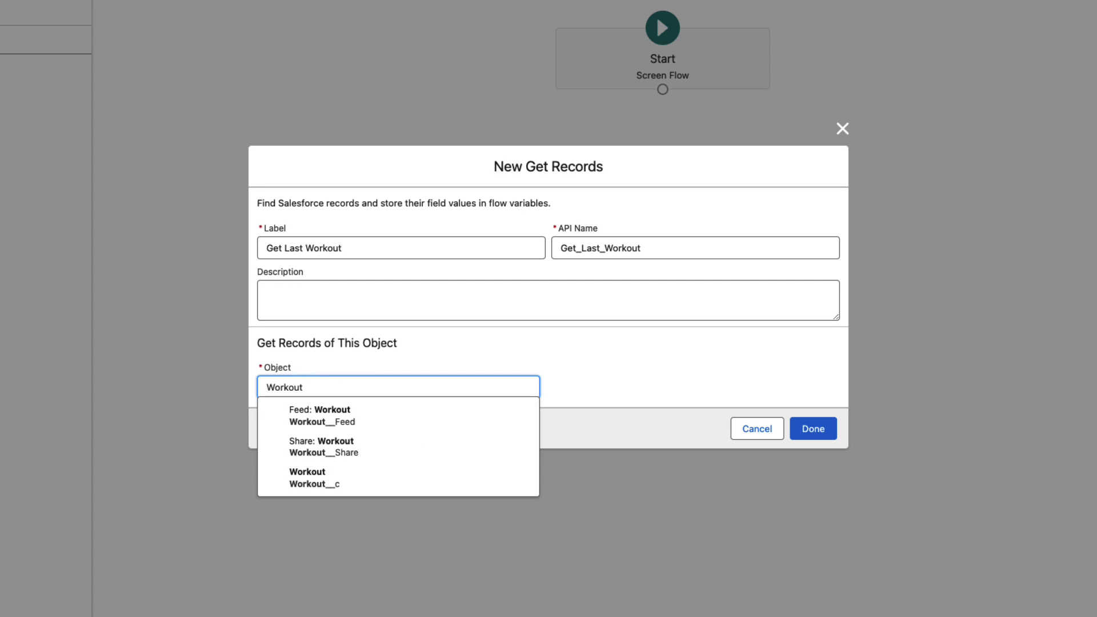
pyautogui.click(309, 478)
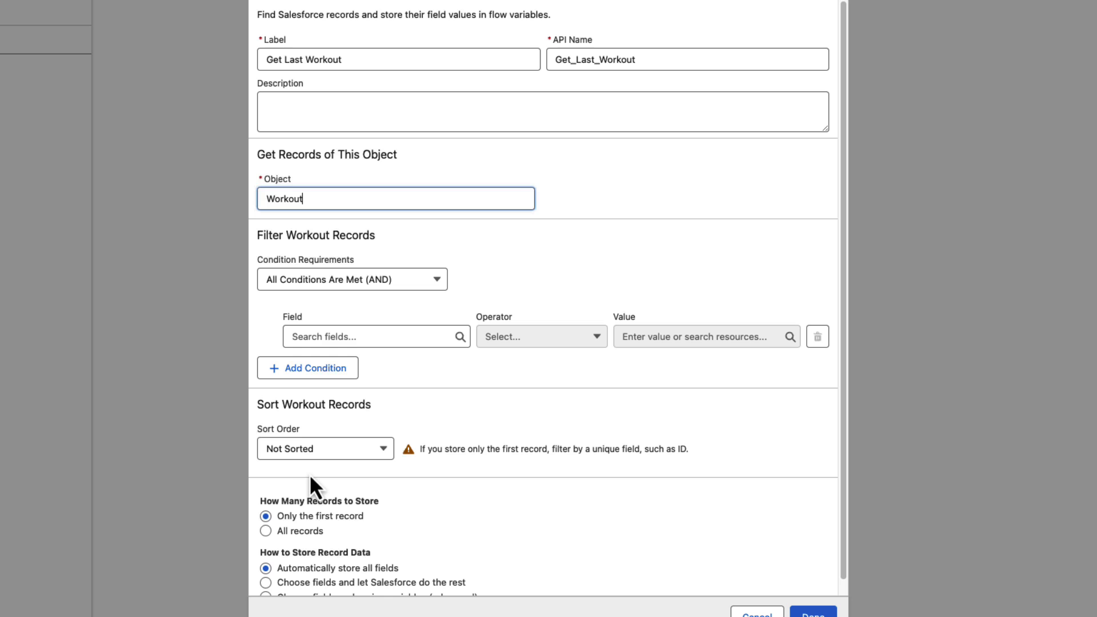
# - Filter the Workout records where Exercise__c equals the Exercise picklist screen component
pyautogui.click(383, 338)
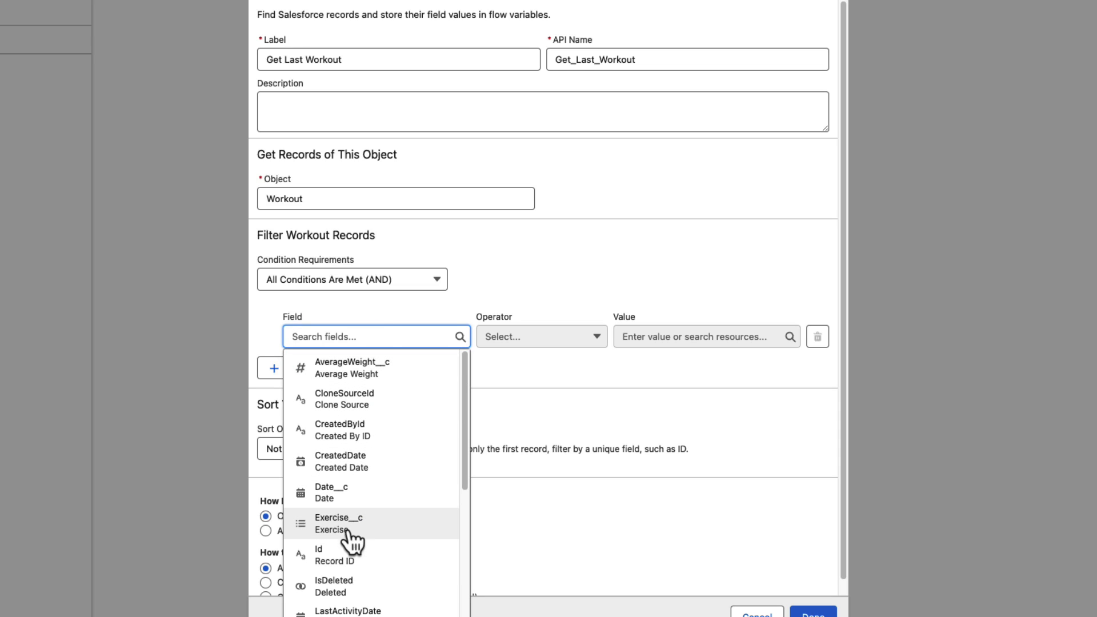
pyautogui.click(420, 534)
pyautogui.click(680, 337)
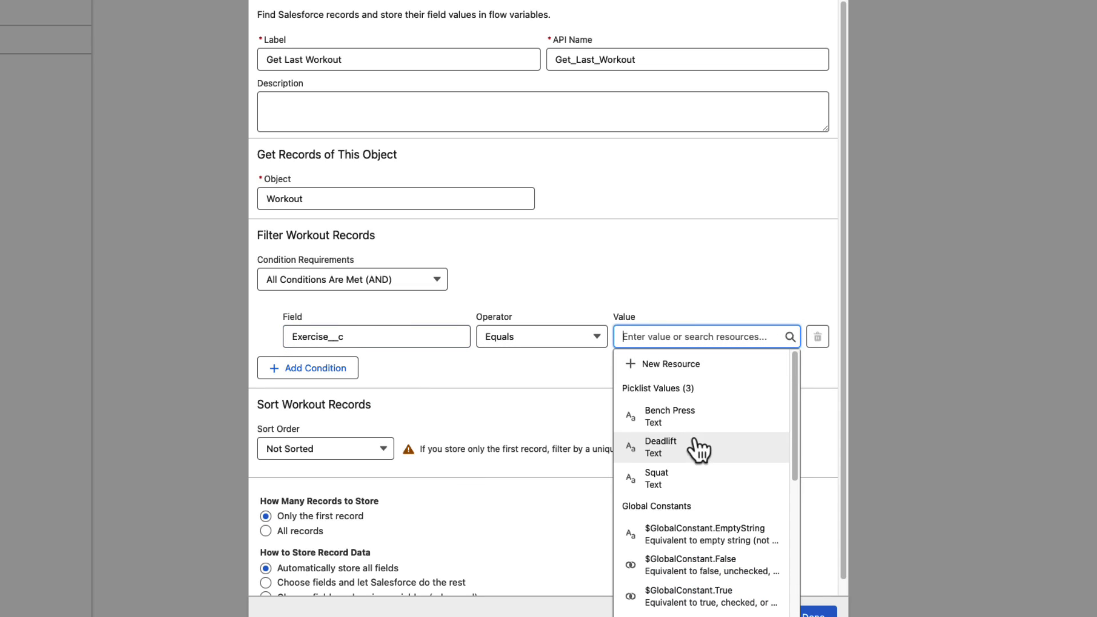
pyautogui.scroll(-5, 698, 453)
pyautogui.scroll(-1, 698, 454)
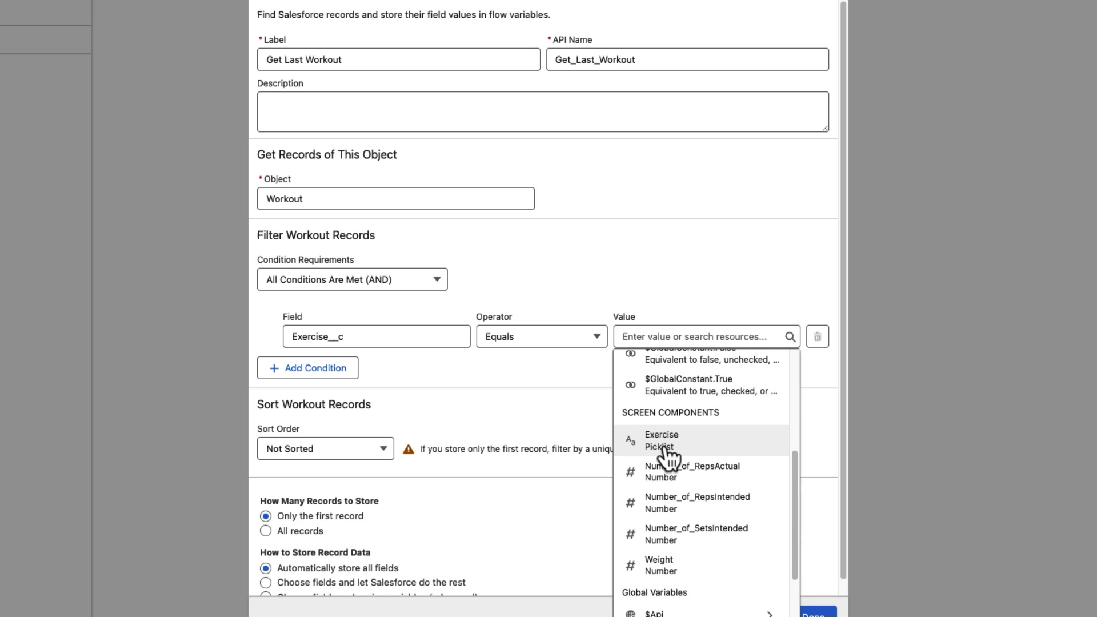
pyautogui.click(666, 448)
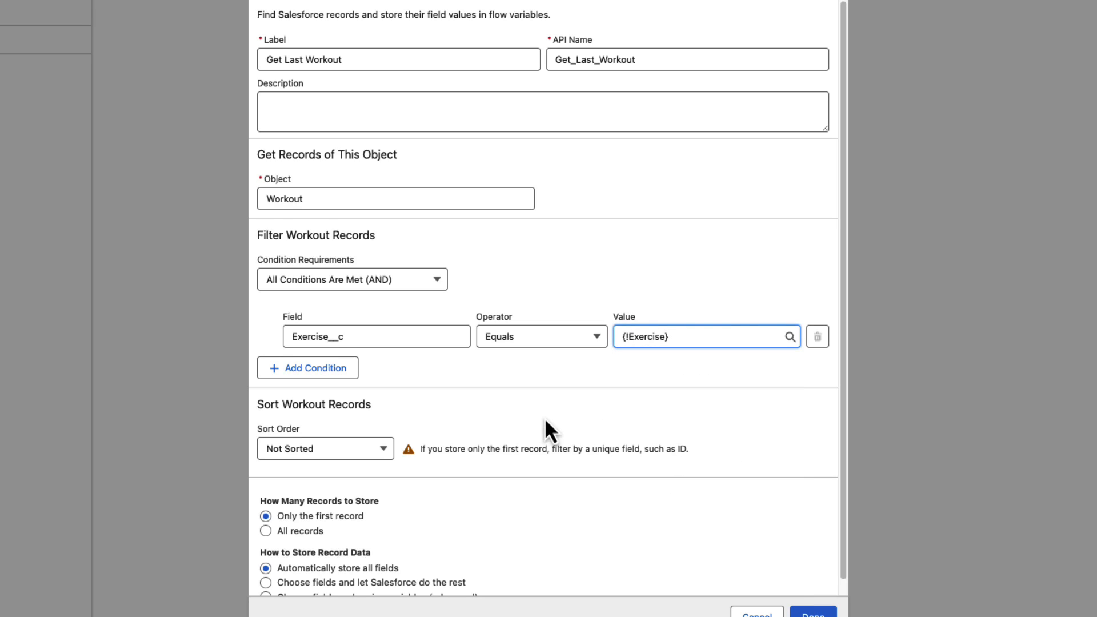
# - Sort the Workout records in descending order by Date__c and finish the Get Records element
pyautogui.scroll(-1, 544, 417)
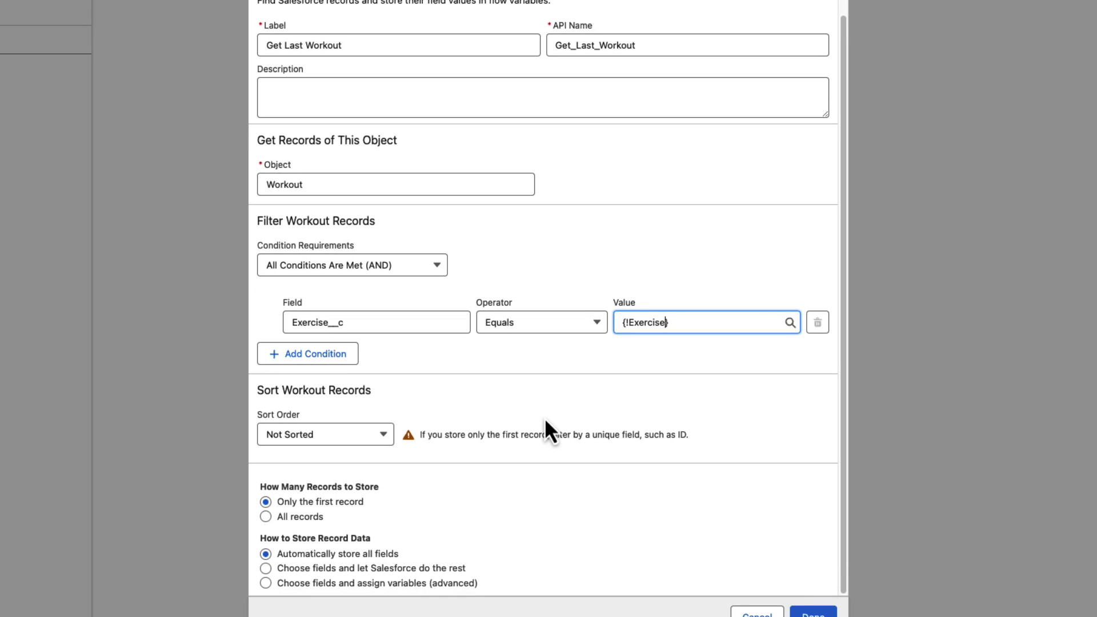
pyautogui.click(318, 444)
pyautogui.click(303, 489)
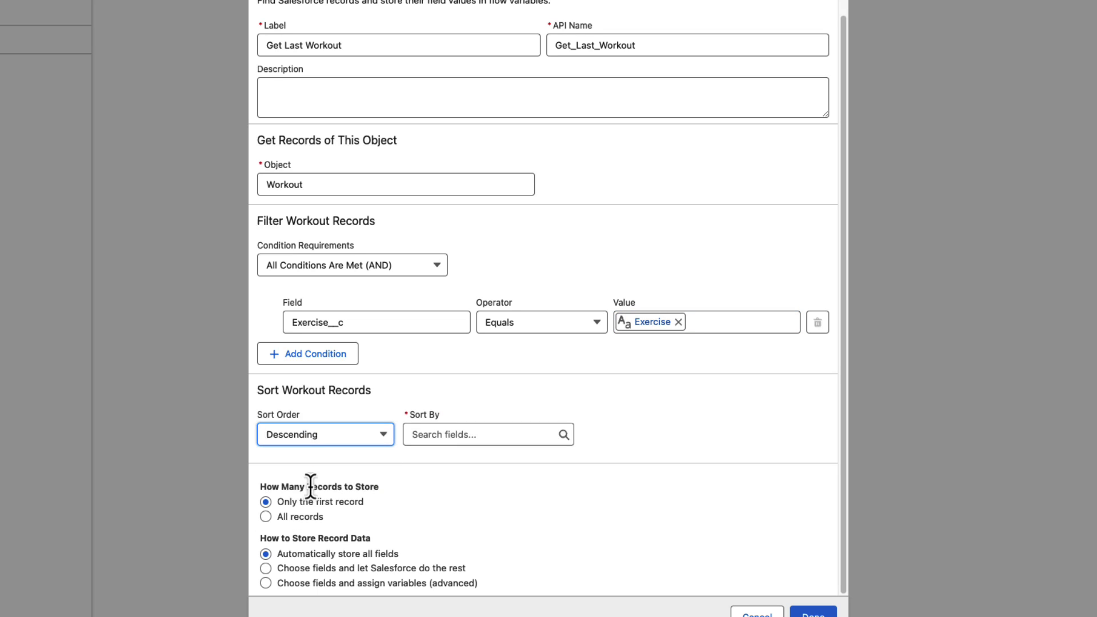
pyautogui.click(433, 435)
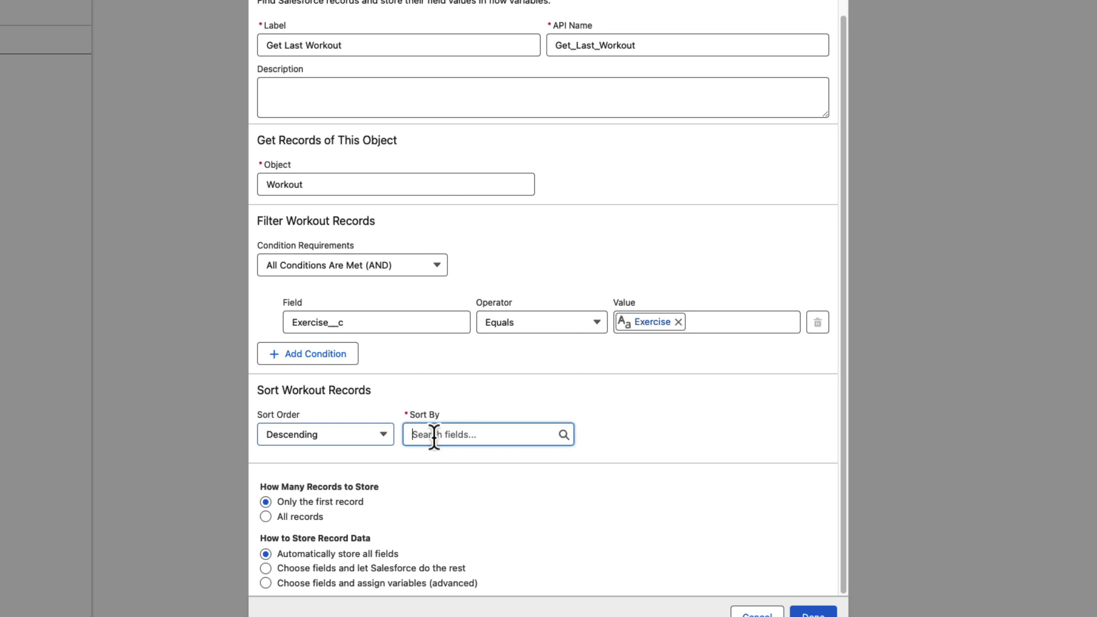
pyautogui.click(455, 282)
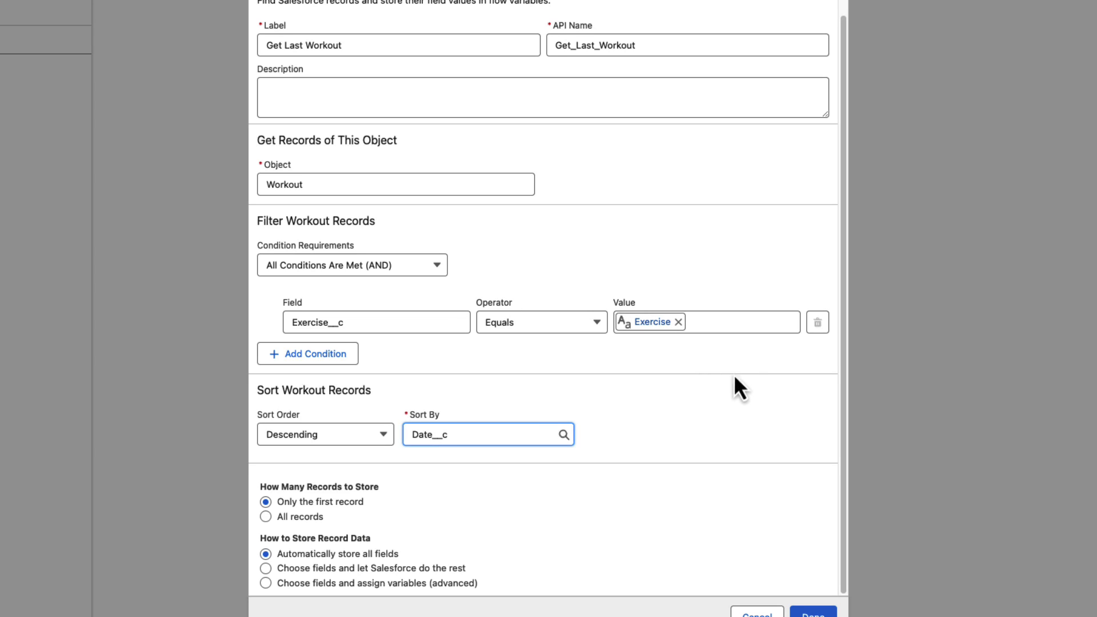
pyautogui.click(814, 614)
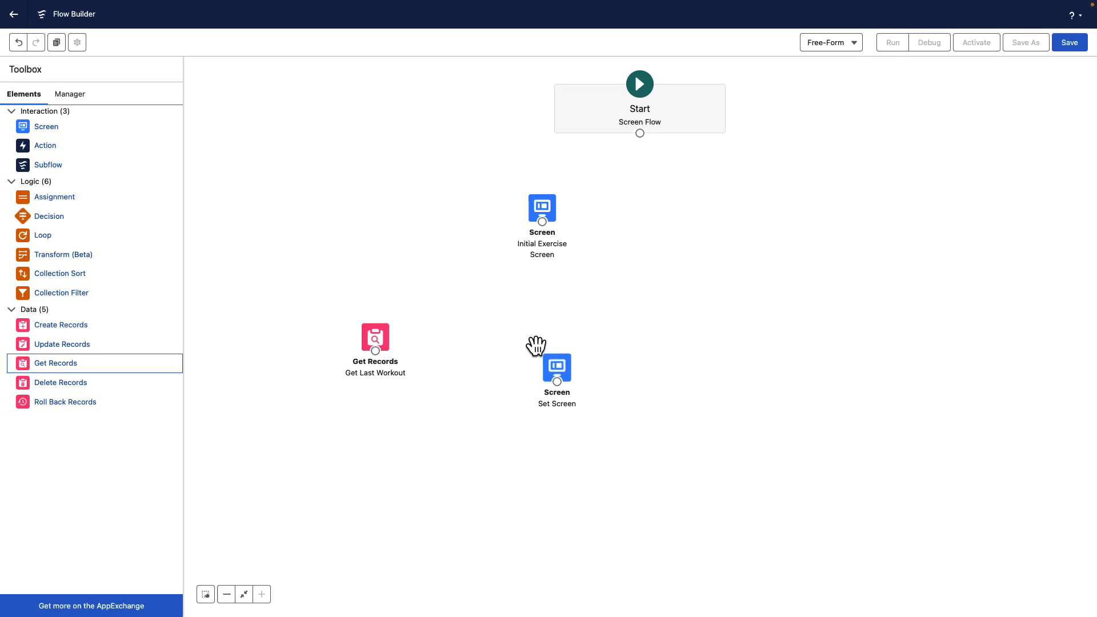
# - Set the default value of the Set Screen's Weight input to AverageWeight__c from Get_Last_Workout and finish editing the screen
pyautogui.doubleClick(567, 371)
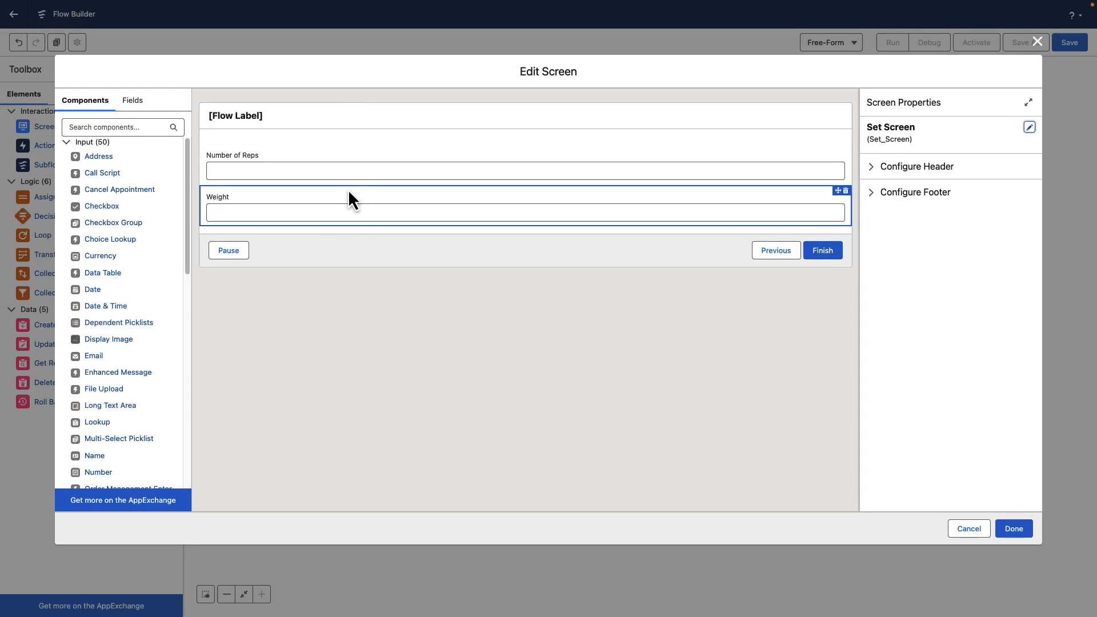
pyautogui.click(534, 212)
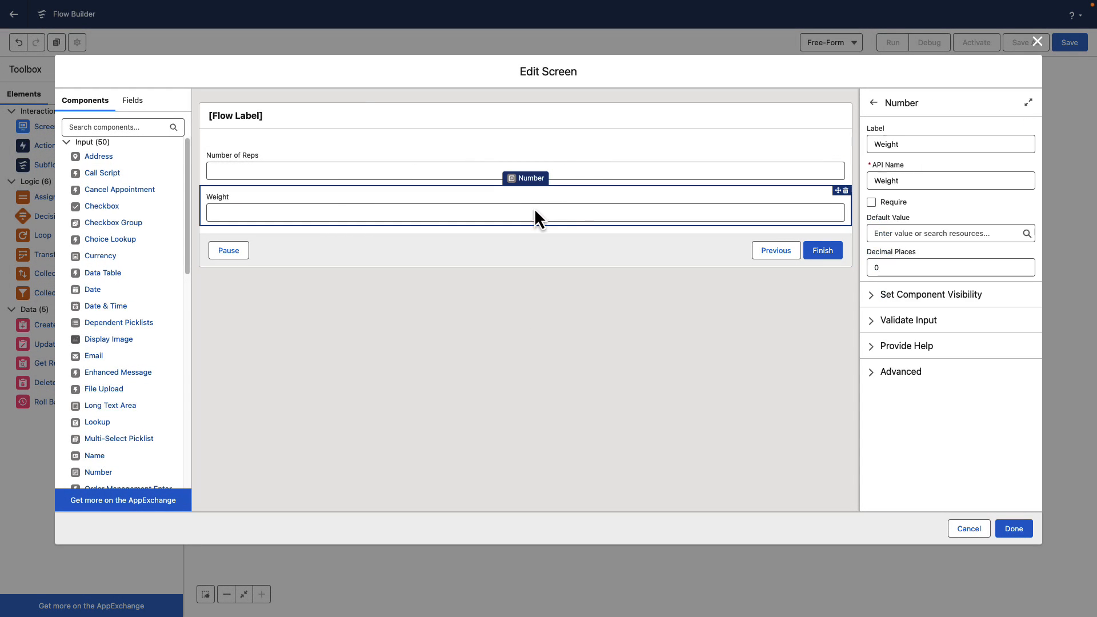
pyautogui.click(896, 236)
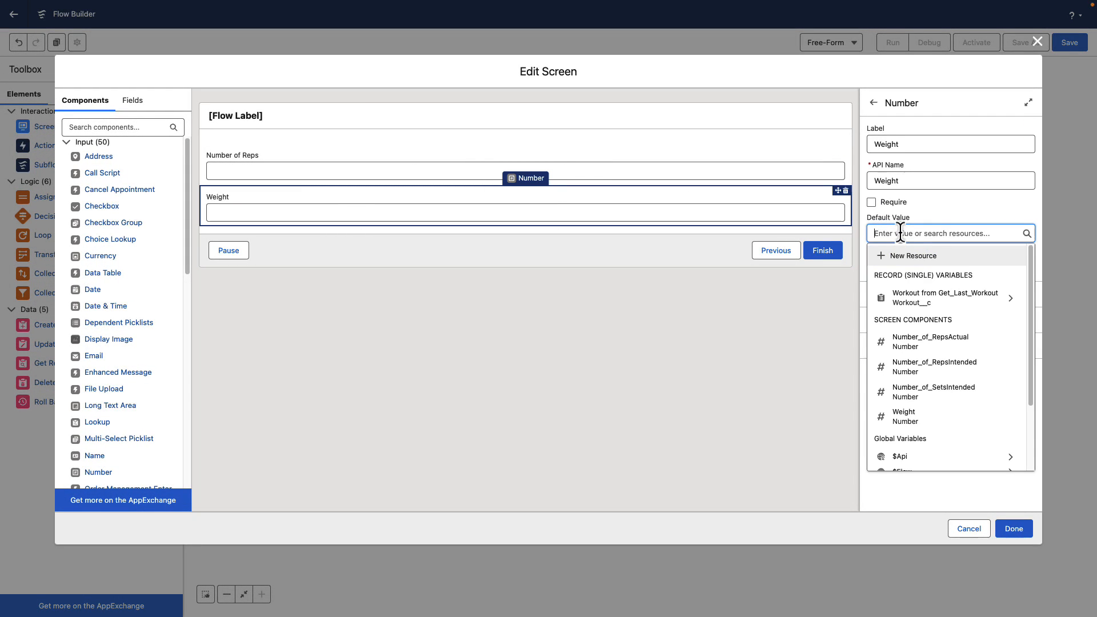
pyautogui.click(923, 298)
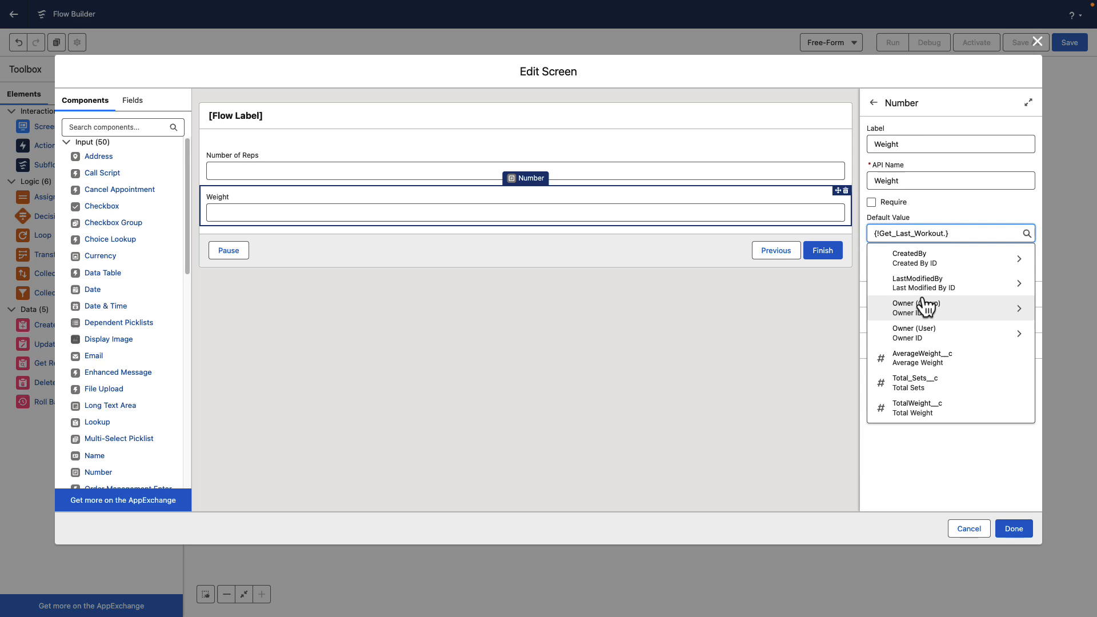
pyautogui.click(907, 360)
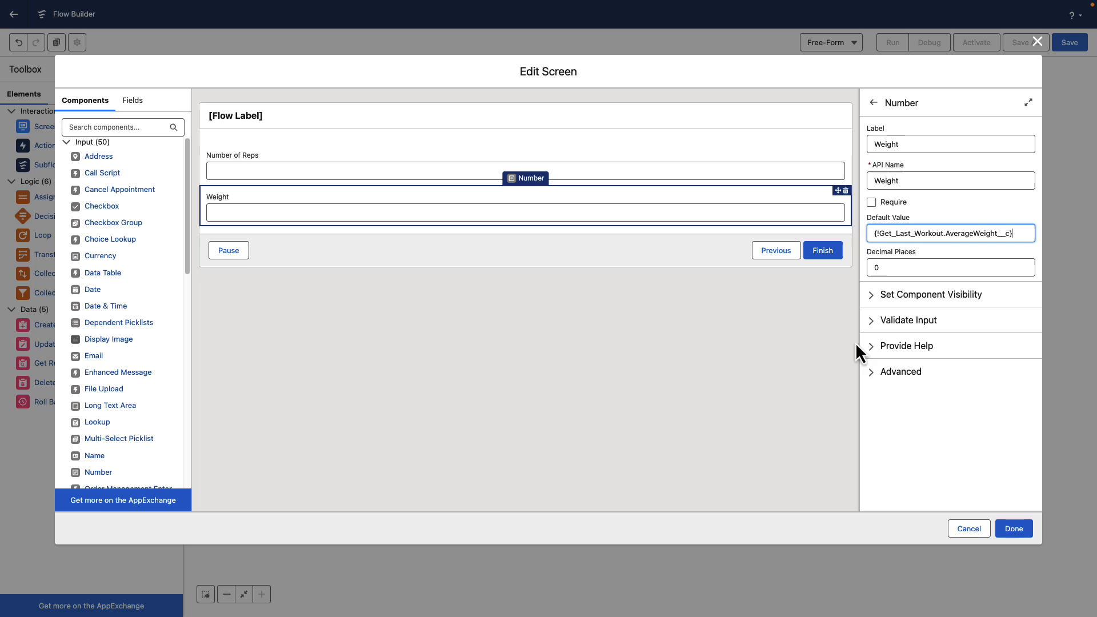
pyautogui.click(823, 343)
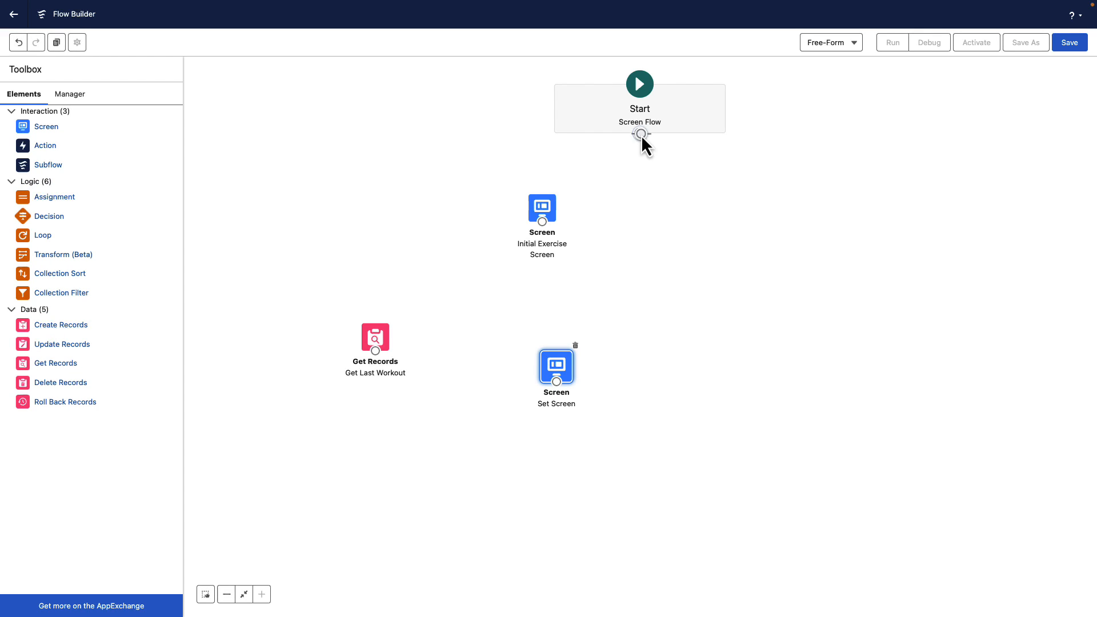
# - Connect Start to Initial Exercise Screen and on to Get Last Workout, placing Set Screen below Get Last Workout
pyautogui.moveTo(540, 194); pyautogui.dragTo(543, 207)
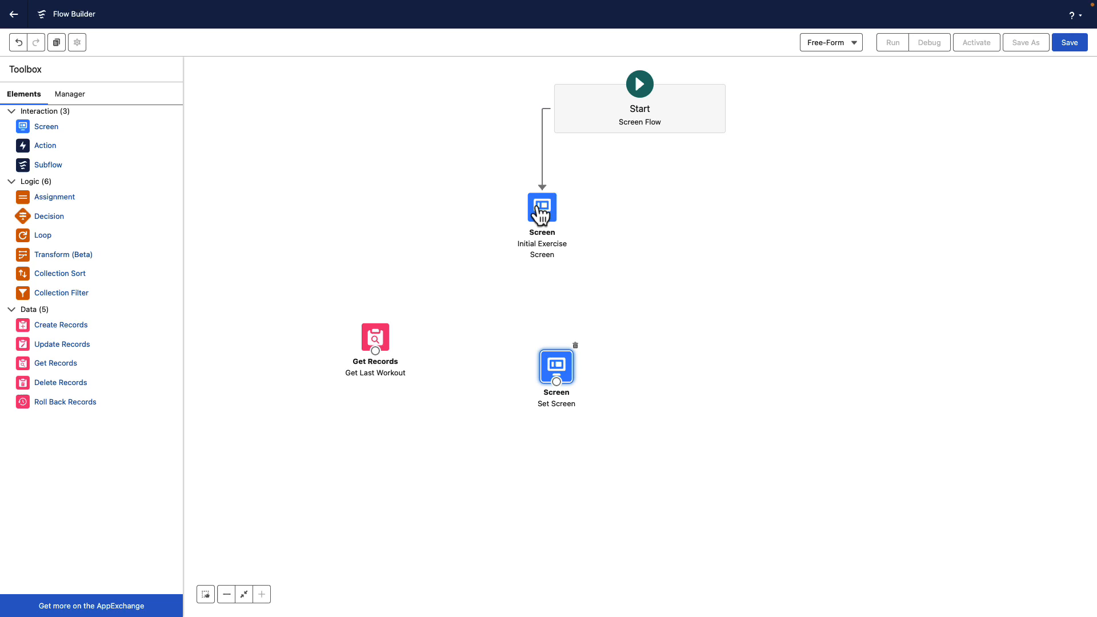
pyautogui.moveTo(398, 274); pyautogui.dragTo(403, 232)
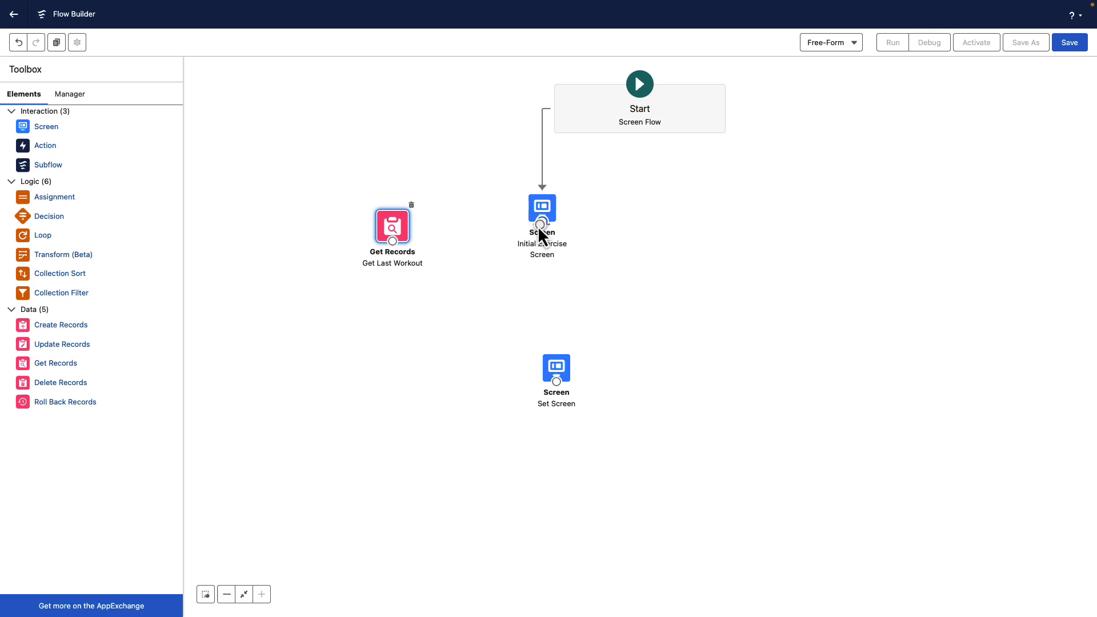
pyautogui.moveTo(543, 222); pyautogui.dragTo(400, 234)
pyautogui.moveTo(568, 368); pyautogui.dragTo(409, 357)
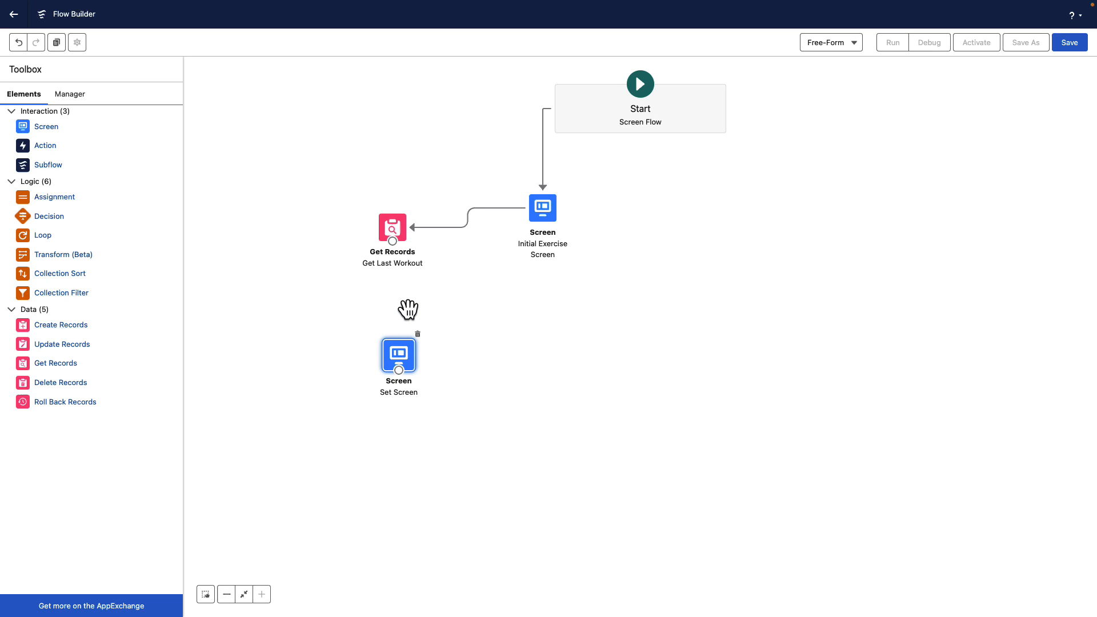
# - Add a Create Records element labelled "Create Workout" that creates one Workout record using separate resources and literal values
pyautogui.moveTo(41, 331); pyautogui.dragTo(262, 350)
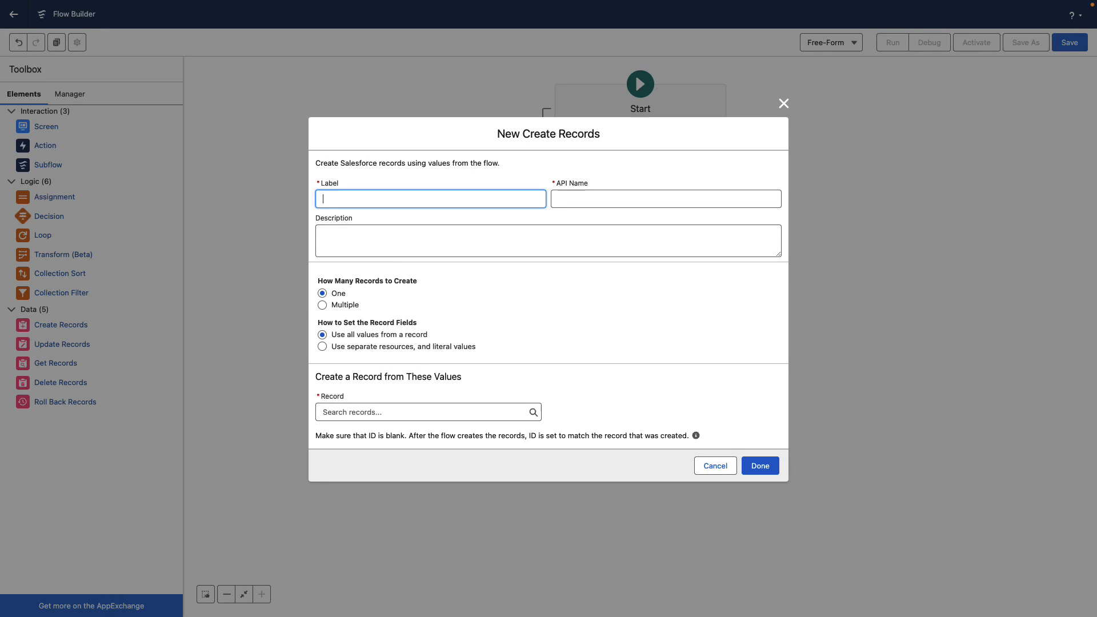
pyautogui.write('Create Workout')
pyautogui.press('Tab')
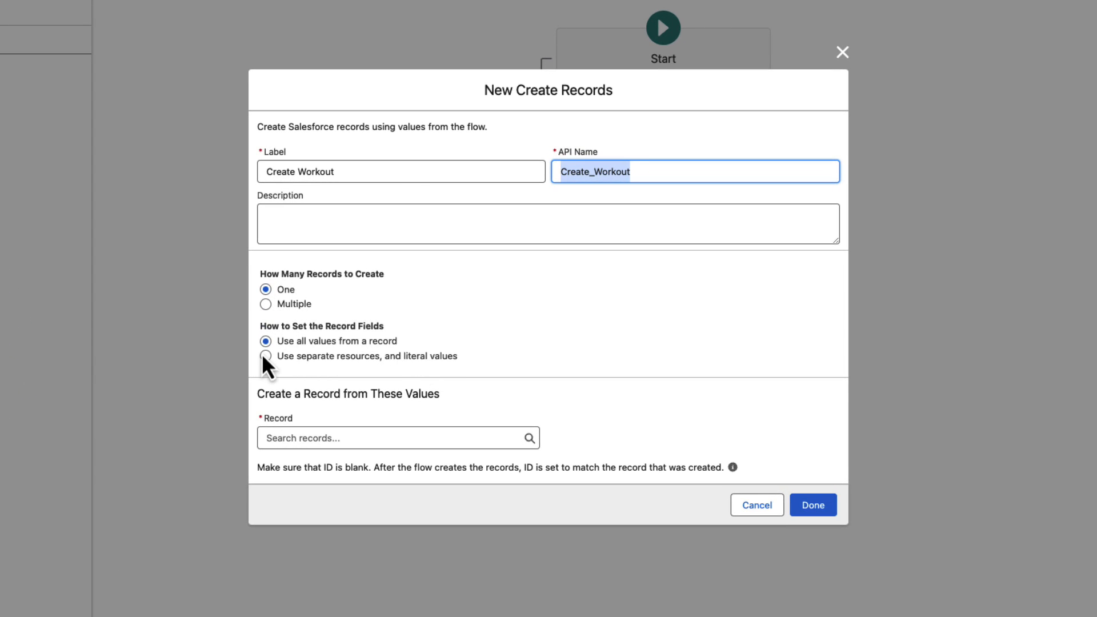
pyautogui.click(265, 356)
pyautogui.click(309, 451)
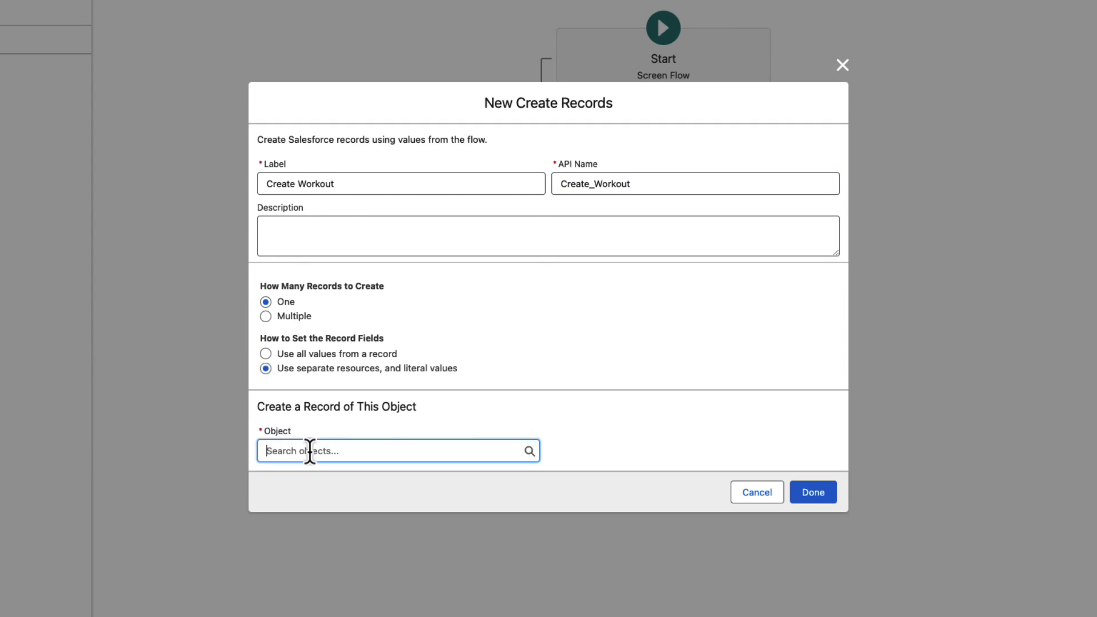
pyautogui.write('Workout')
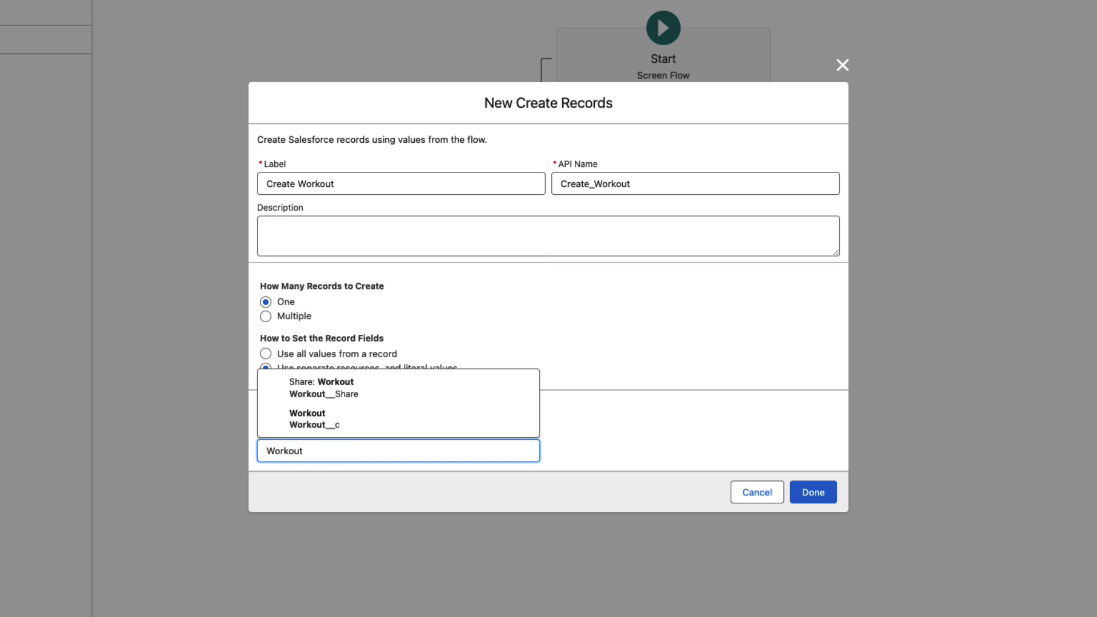
pyautogui.click(336, 420)
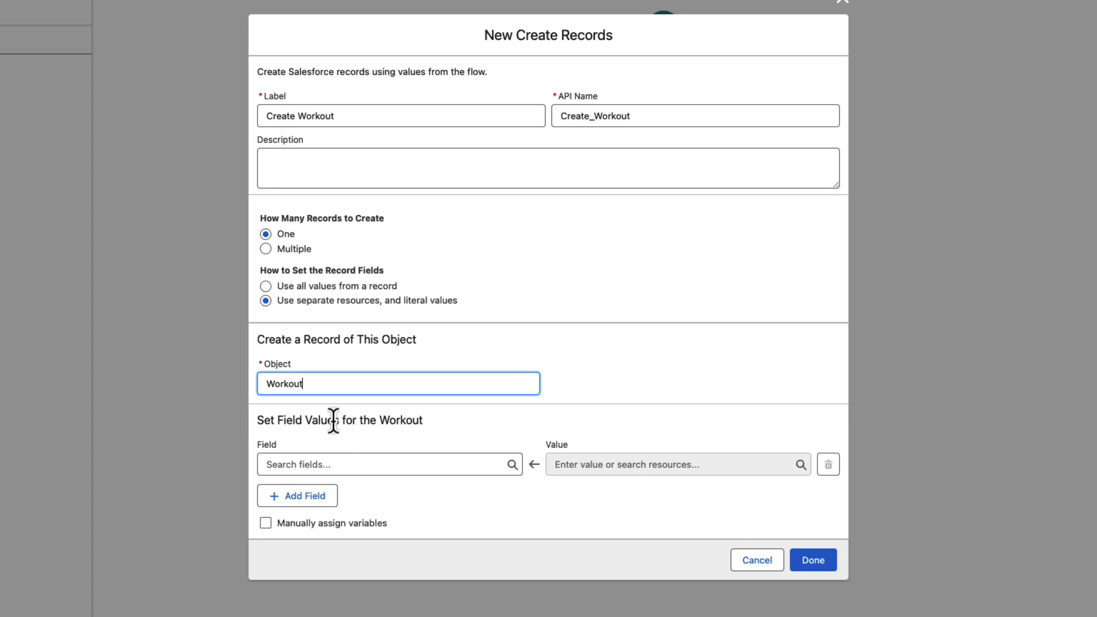
# - Set the new Workout record's Date__c field to {!$Flow.CurrentDate}
pyautogui.click(327, 463)
pyautogui.click(311, 496)
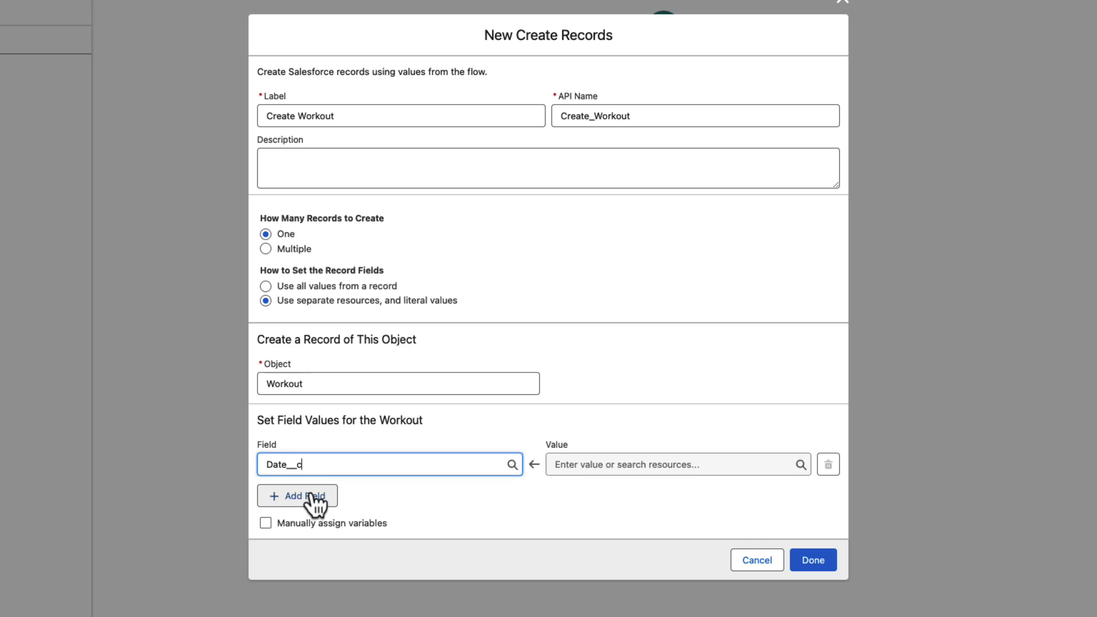
pyautogui.click(583, 465)
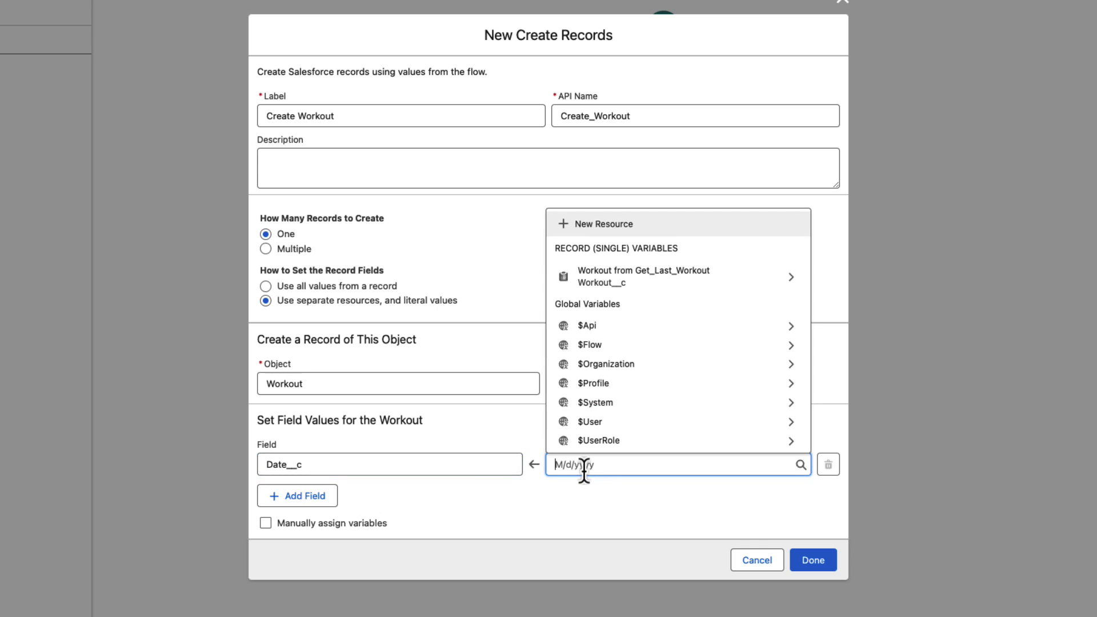
pyautogui.click(594, 346)
pyautogui.click(611, 496)
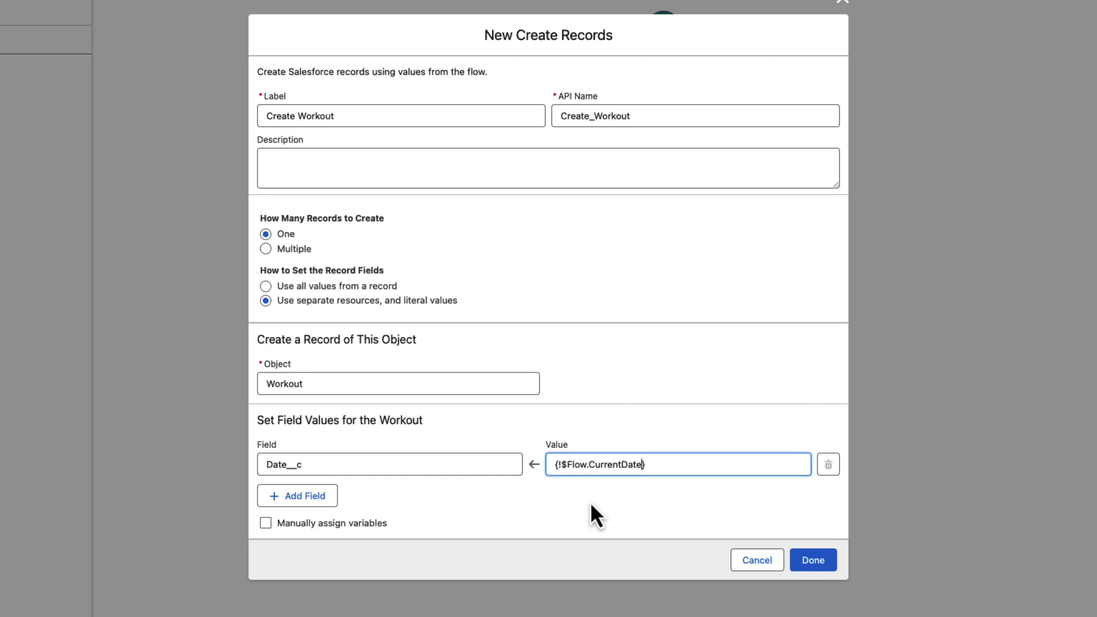
# - Add the Exercise__c field to the new Workout record and fill it from the Exercise picklist screen component
pyautogui.click(291, 497)
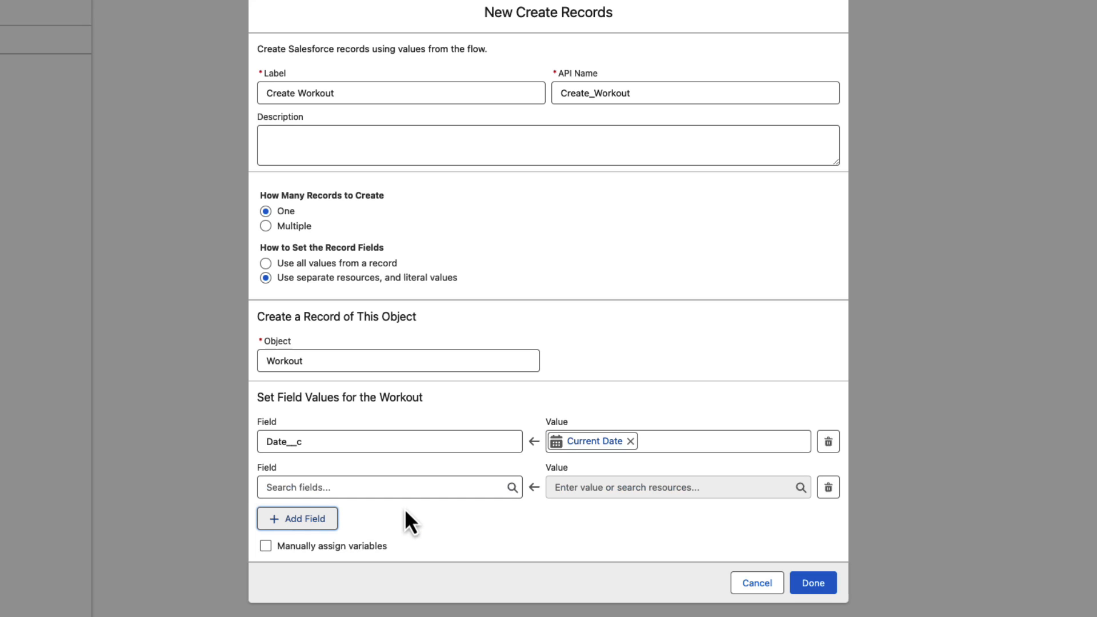
pyautogui.click(372, 489)
pyautogui.click(311, 520)
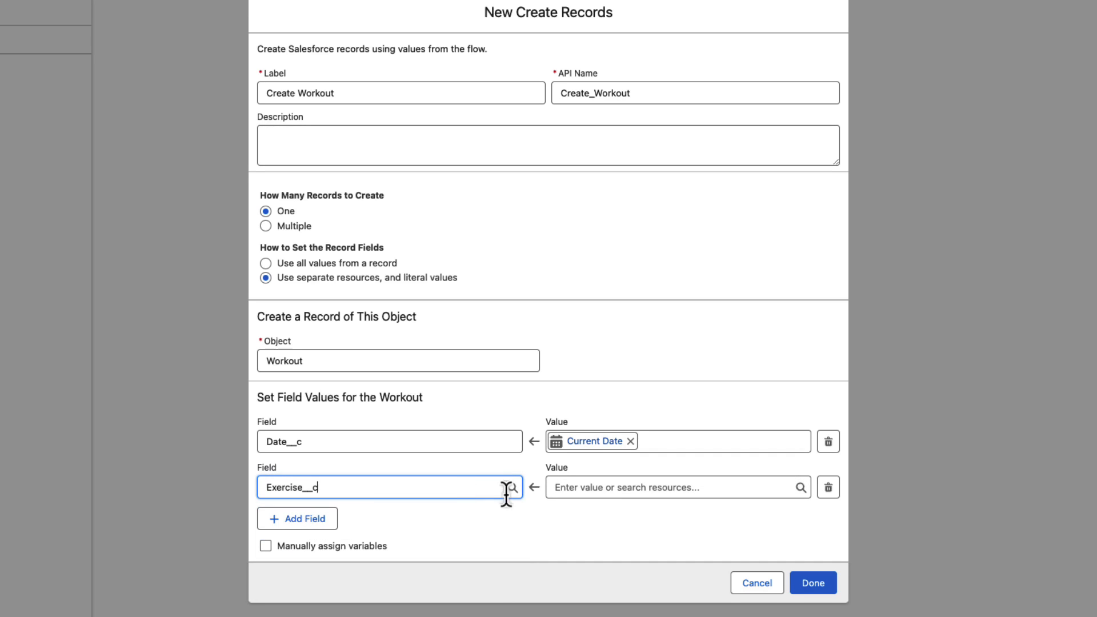
pyautogui.click(575, 487)
pyautogui.scroll(-5, 626, 426)
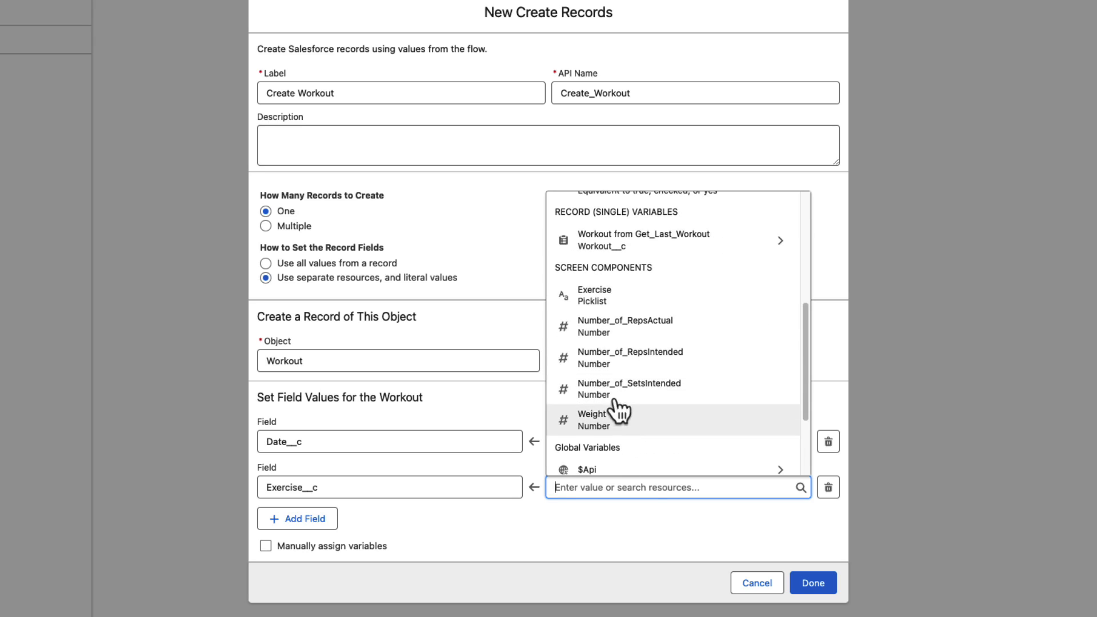
pyautogui.click(589, 300)
# - Add the Name field with the Exercise picklist component as its value and finish the Create Workout element
pyautogui.click(311, 525)
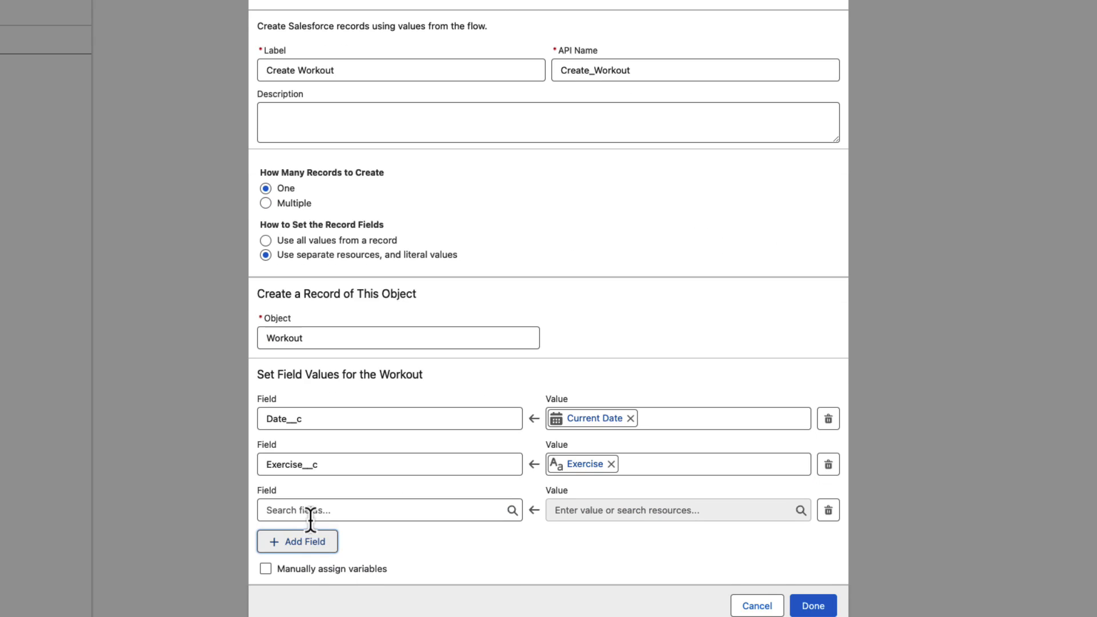
pyautogui.click(311, 509)
pyautogui.click(325, 550)
pyautogui.click(599, 513)
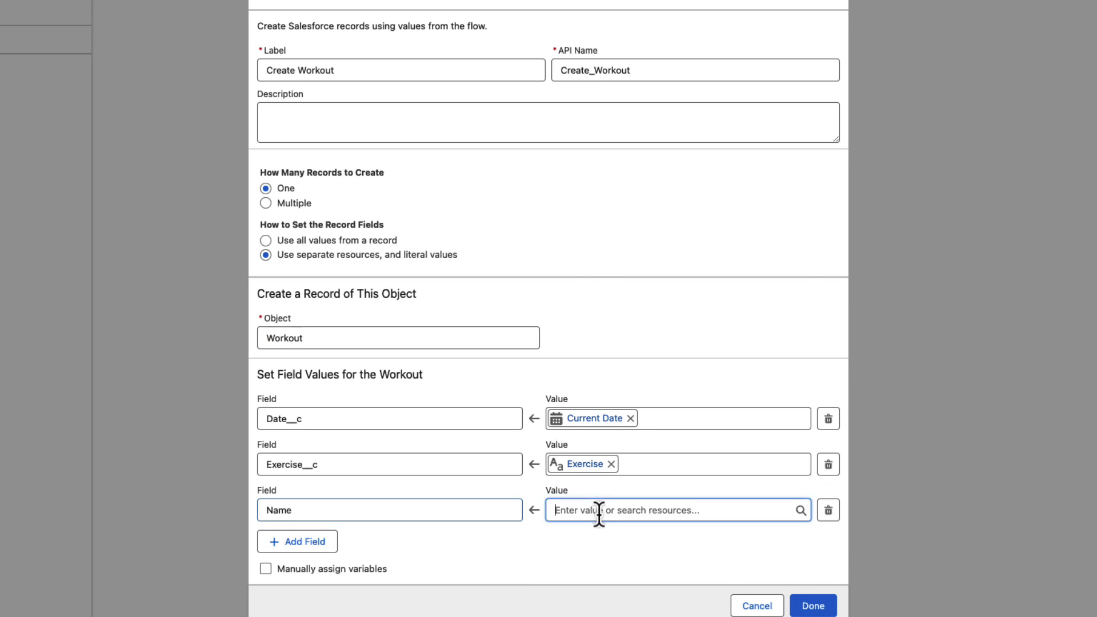
pyautogui.click(584, 454)
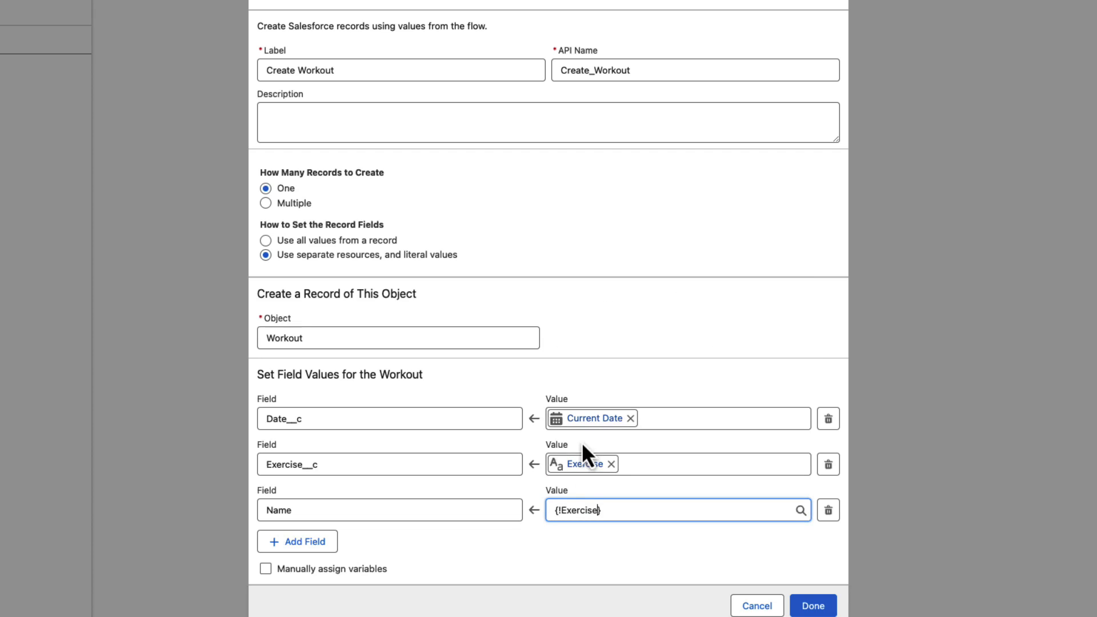
pyautogui.click(603, 544)
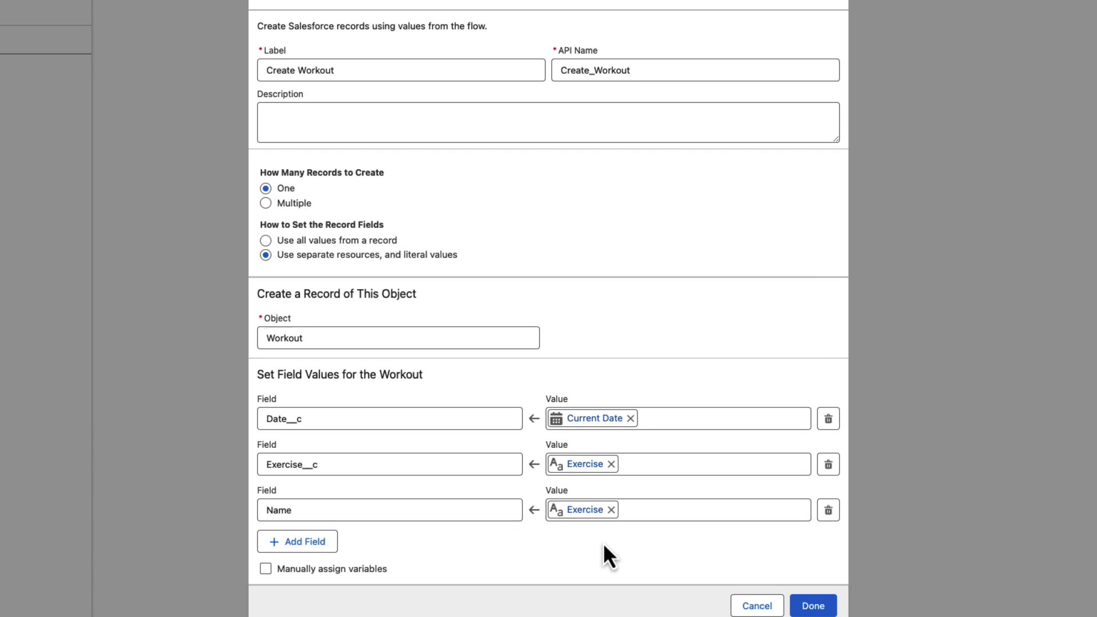
pyautogui.click(813, 606)
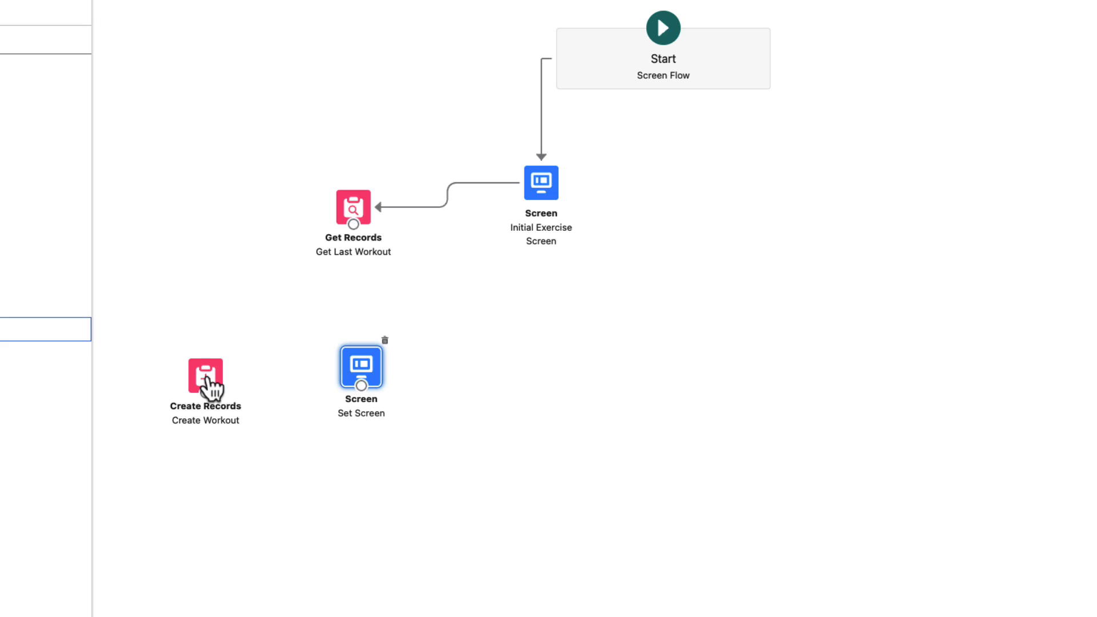
# - Place Create Workout beside Get Last Workout and connect Get Last Workout to Create Workout and on to Set Screen
pyautogui.moveTo(206, 343); pyautogui.dragTo(222, 200)
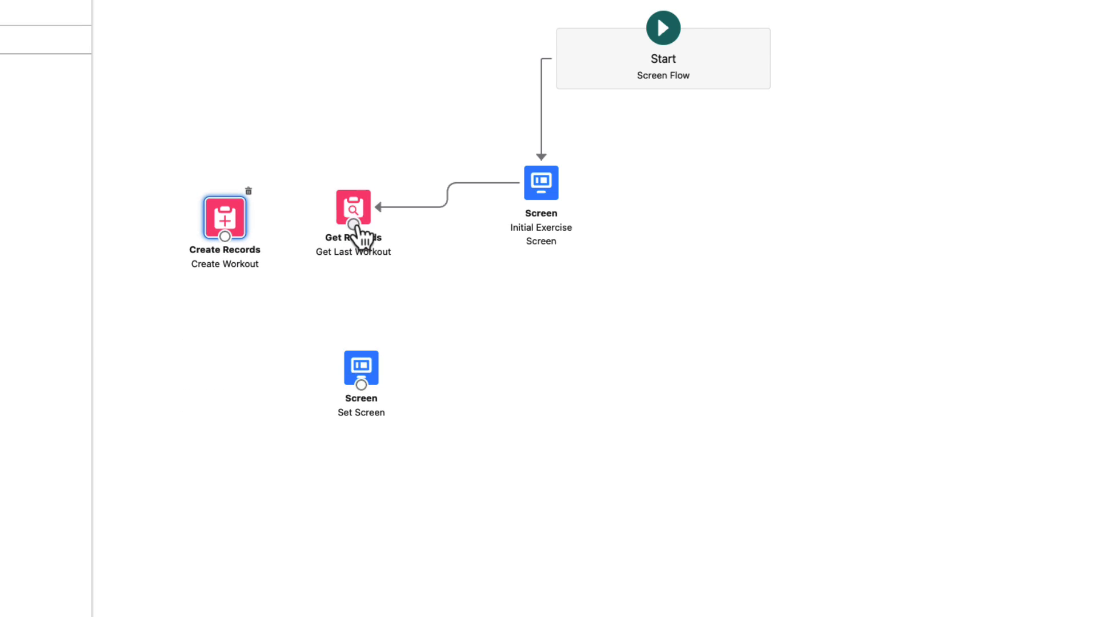
pyautogui.moveTo(353, 224); pyautogui.dragTo(225, 232)
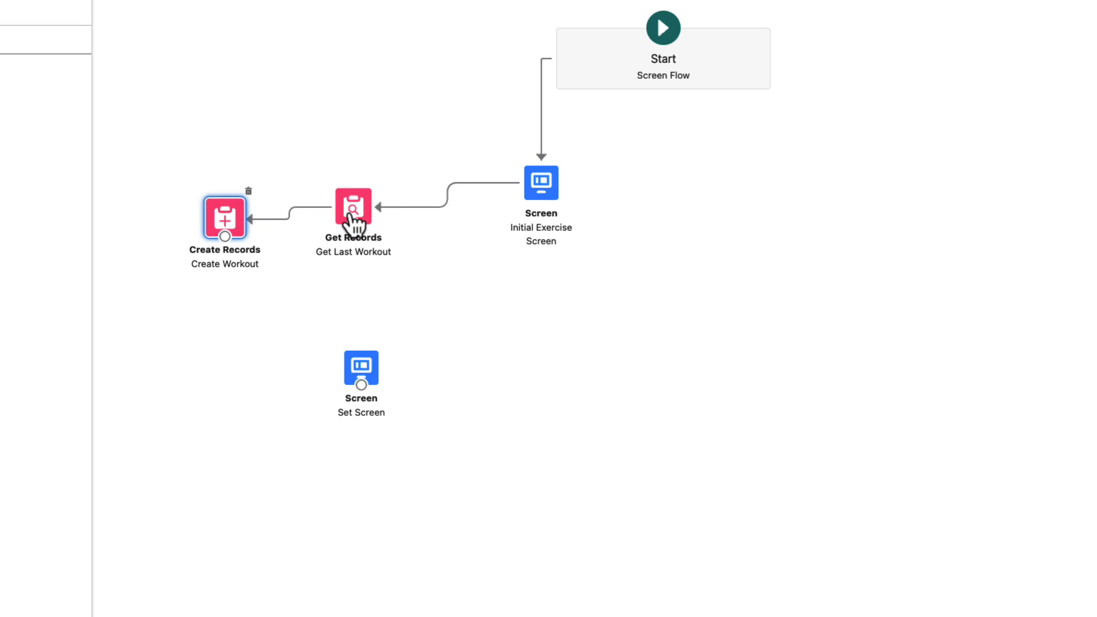
pyautogui.moveTo(238, 220); pyautogui.dragTo(251, 262)
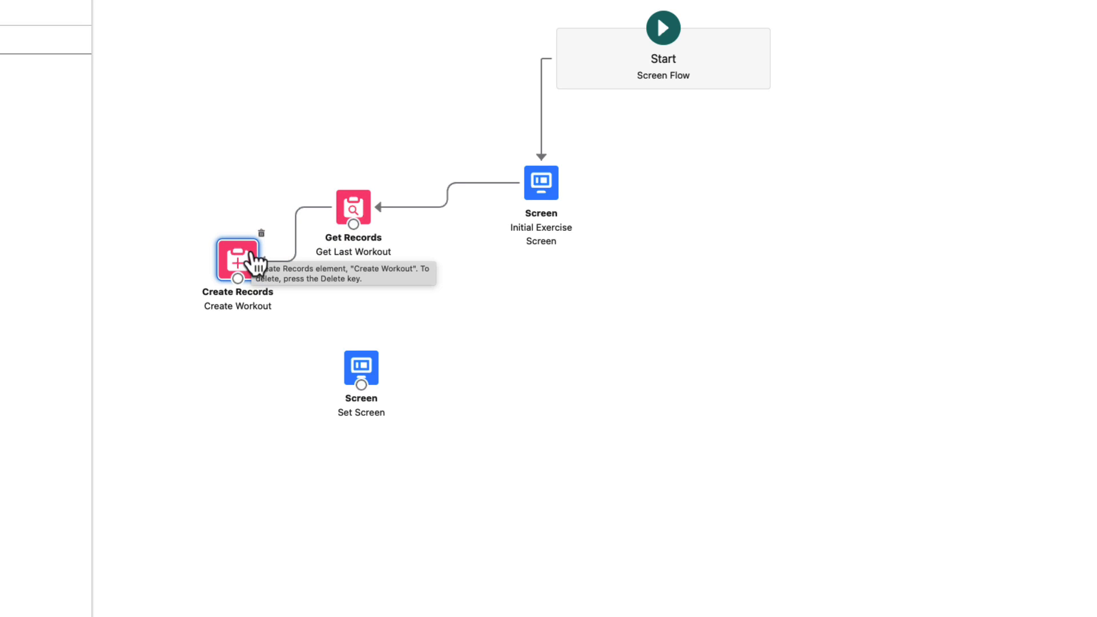
pyautogui.moveTo(243, 280); pyautogui.dragTo(365, 384)
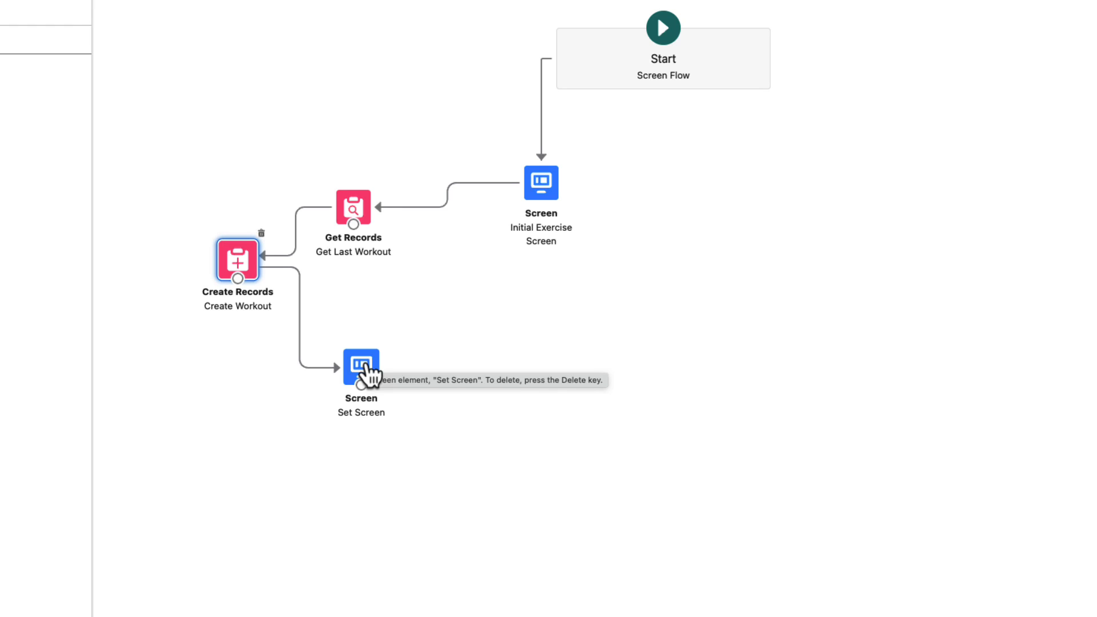
# - Add a Display Text component named DisplaySetNumber above Number of Reps on Set Screen, with the text "Set"
pyautogui.doubleClick(369, 375)
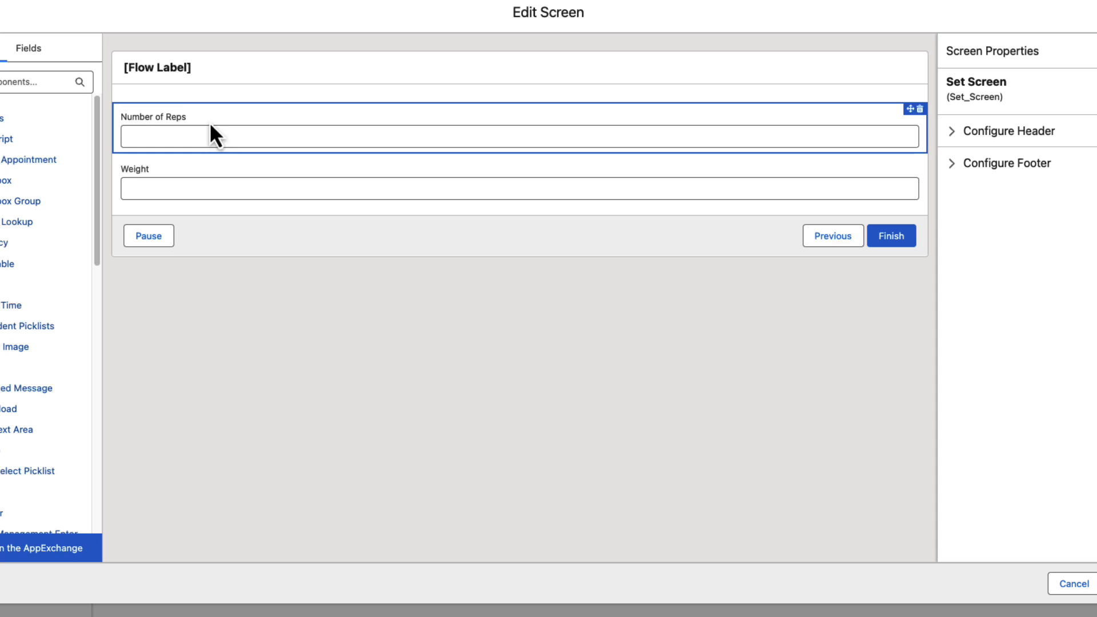
pyautogui.click(3, 82)
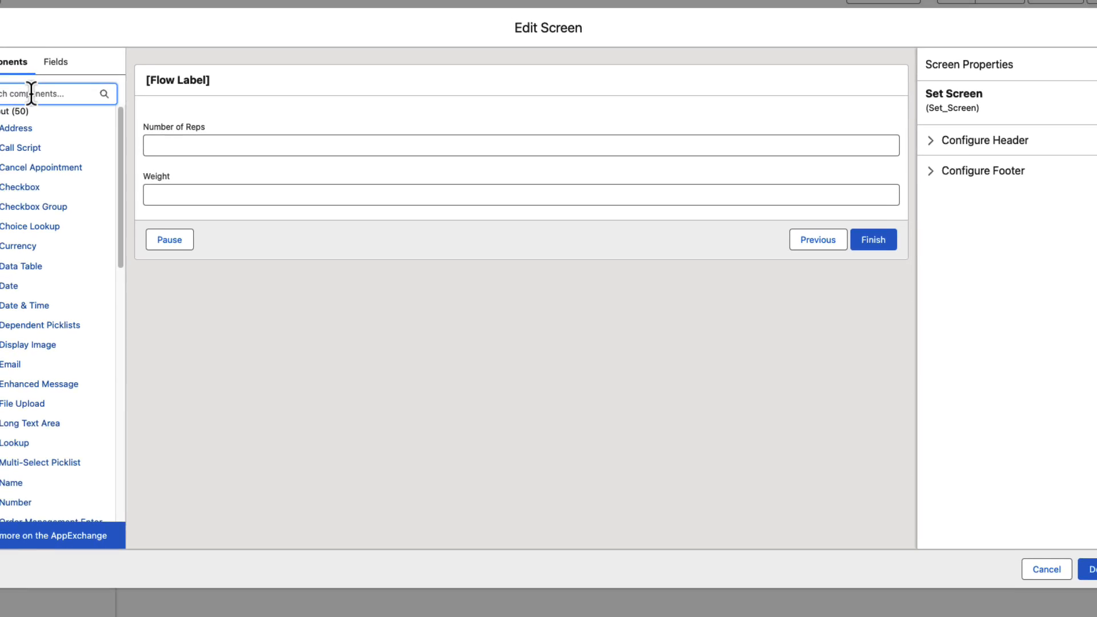
pyautogui.write('Disp')
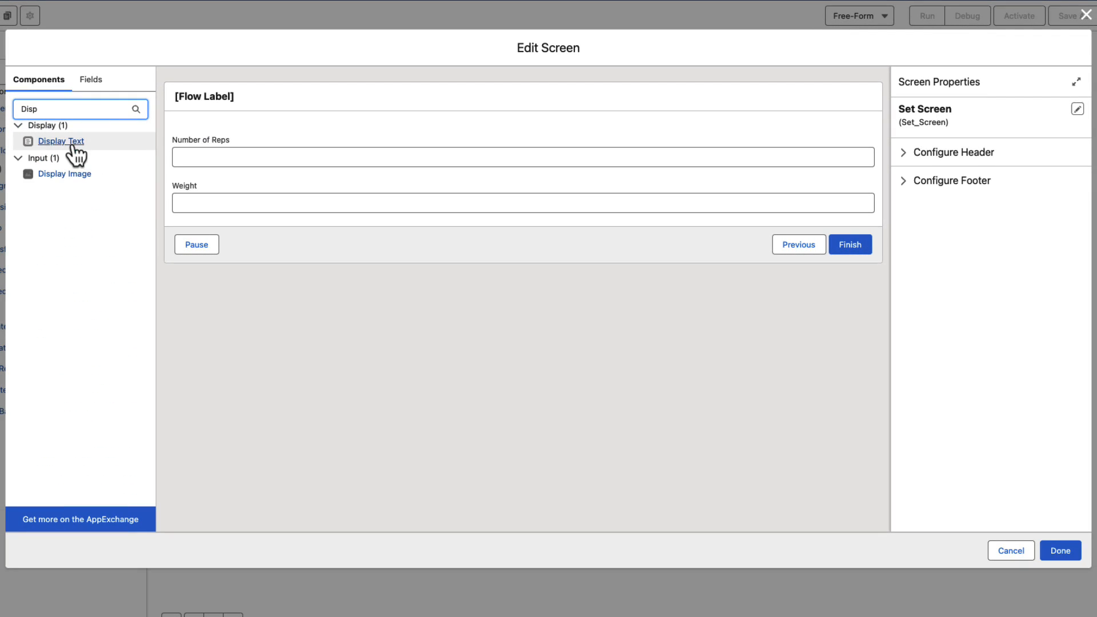
pyautogui.moveTo(73, 146); pyautogui.dragTo(205, 124)
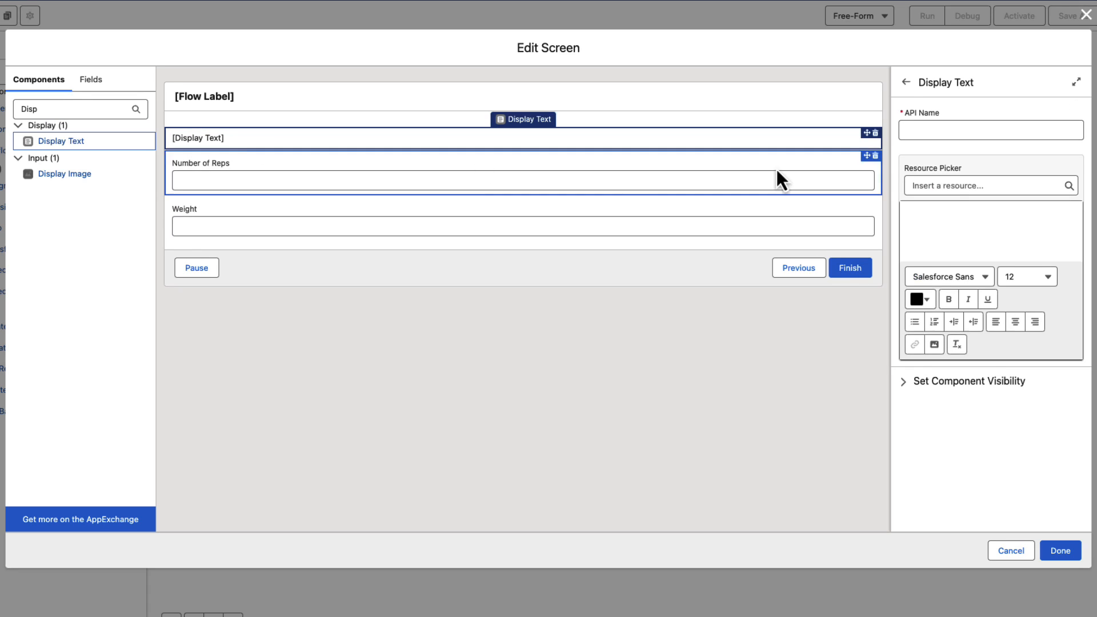
pyautogui.click(922, 131)
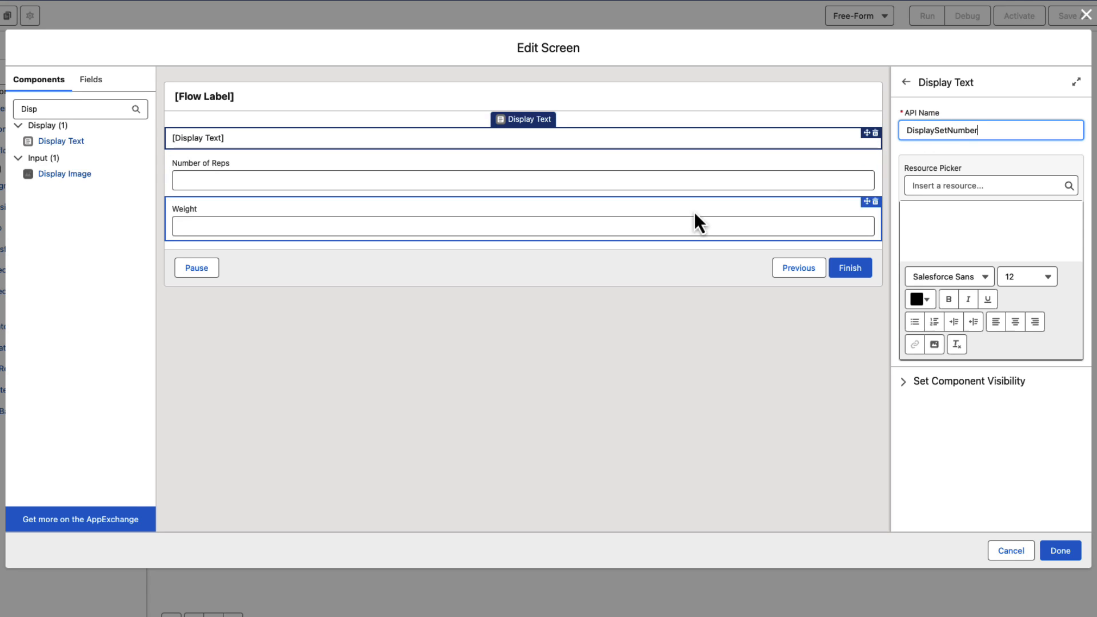
pyautogui.click(933, 223)
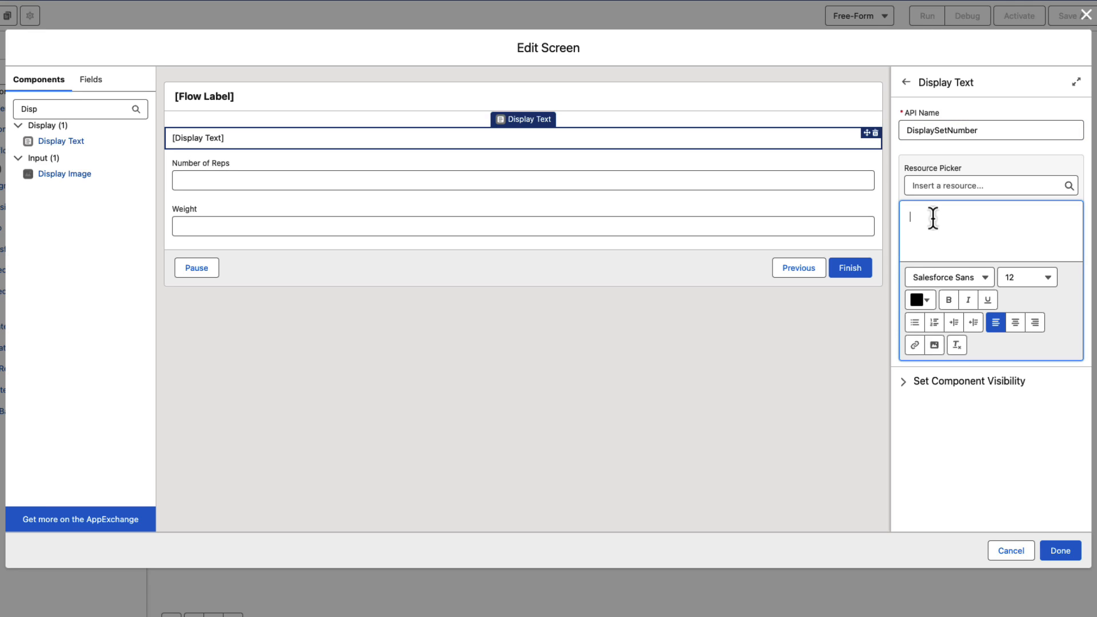
pyautogui.write('Set')
# - Create a new variable resource named CurrentSet with data type Number from the display text's resource picker
pyautogui.click(931, 185)
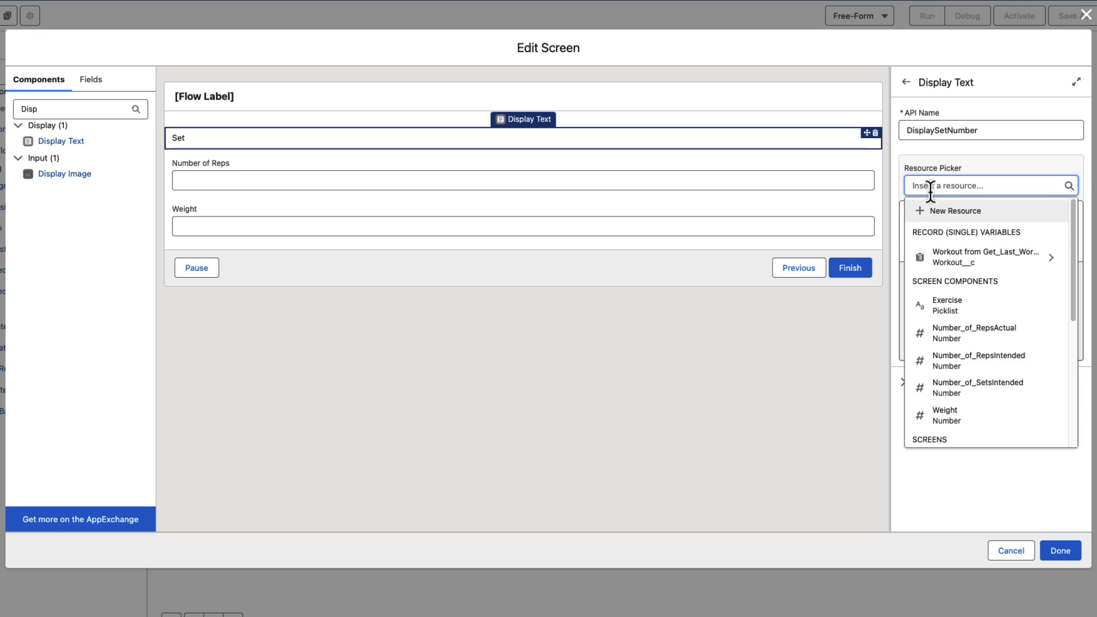
pyautogui.click(925, 209)
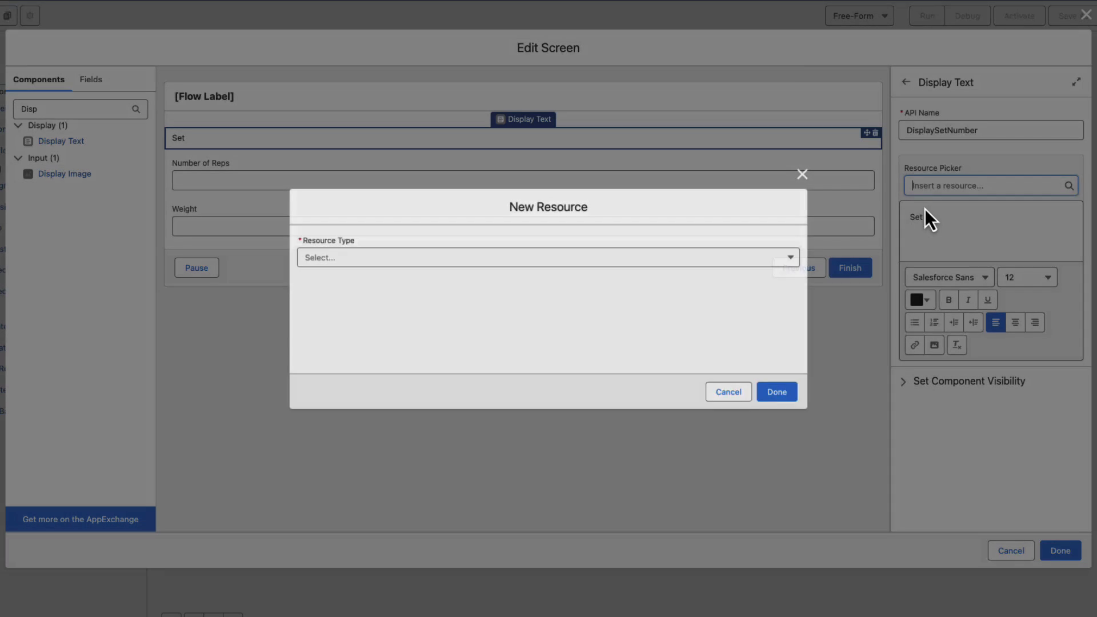
pyautogui.click(342, 257)
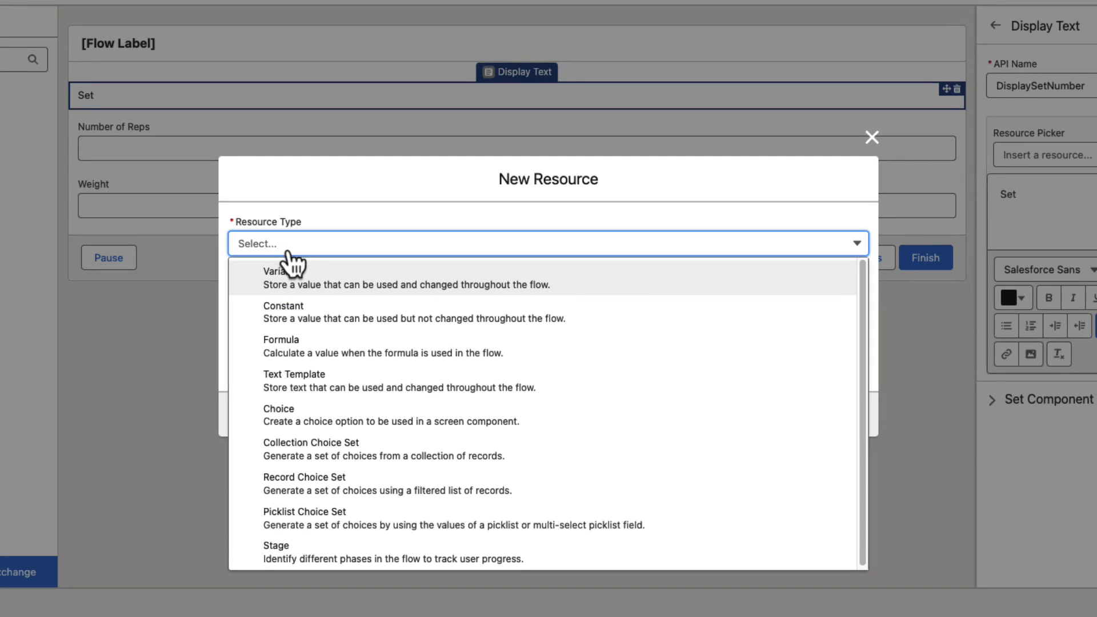
pyautogui.click(293, 280)
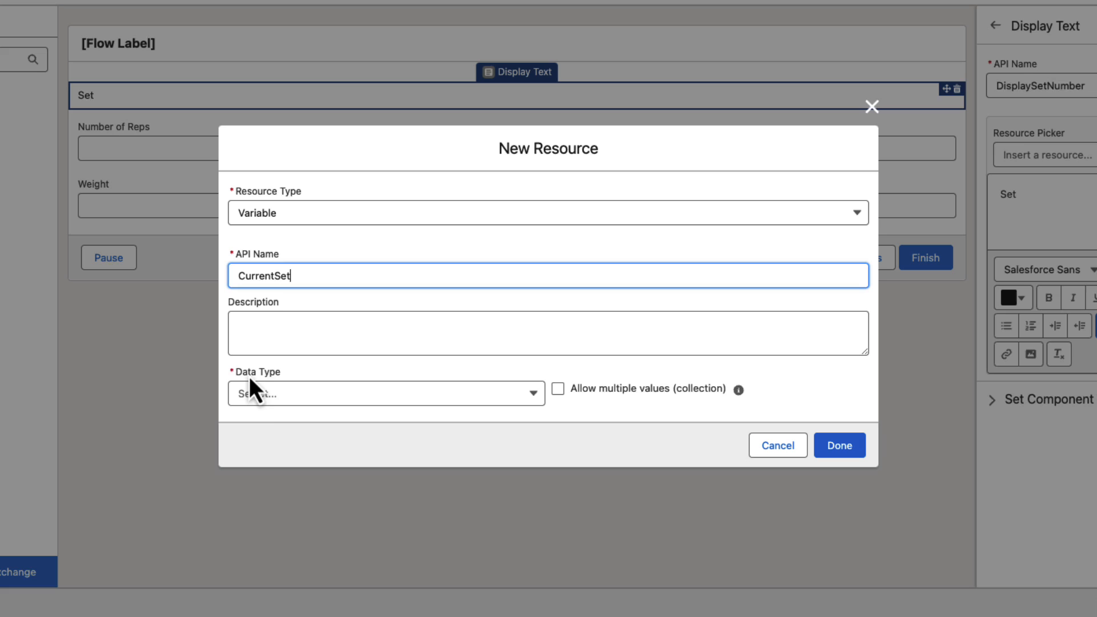
pyautogui.click(267, 400)
pyautogui.click(279, 484)
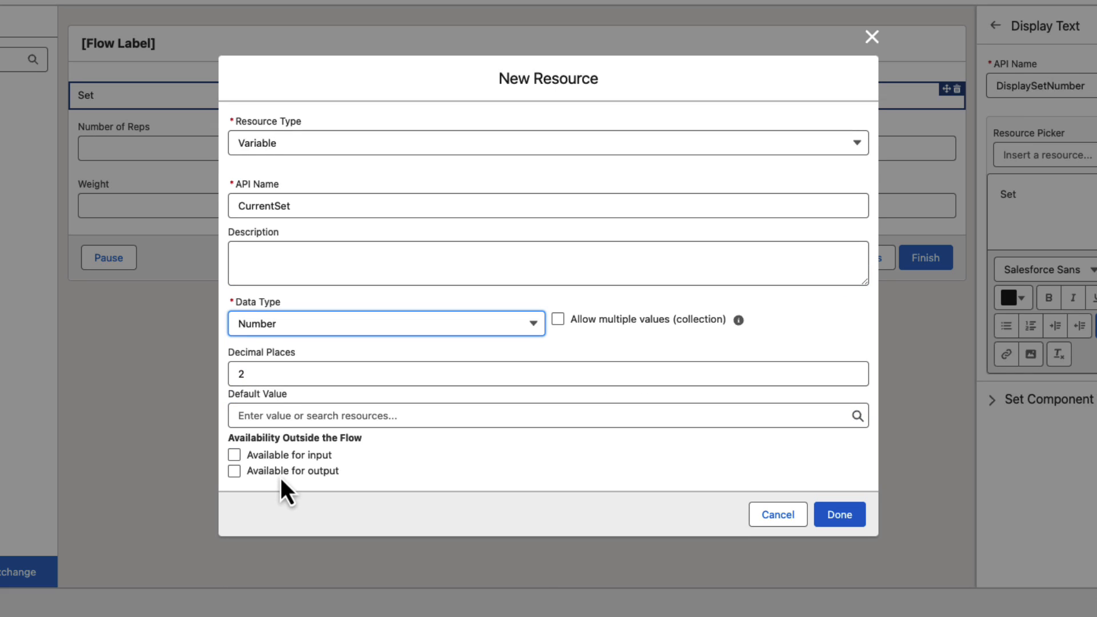
# - Give CurrentSet 0 decimal places and a default value of 1, and insert it after "Set" in the display text
pyautogui.click(267, 375)
pyautogui.press('BackSpace')
pyautogui.write('0')
pyautogui.click(263, 416)
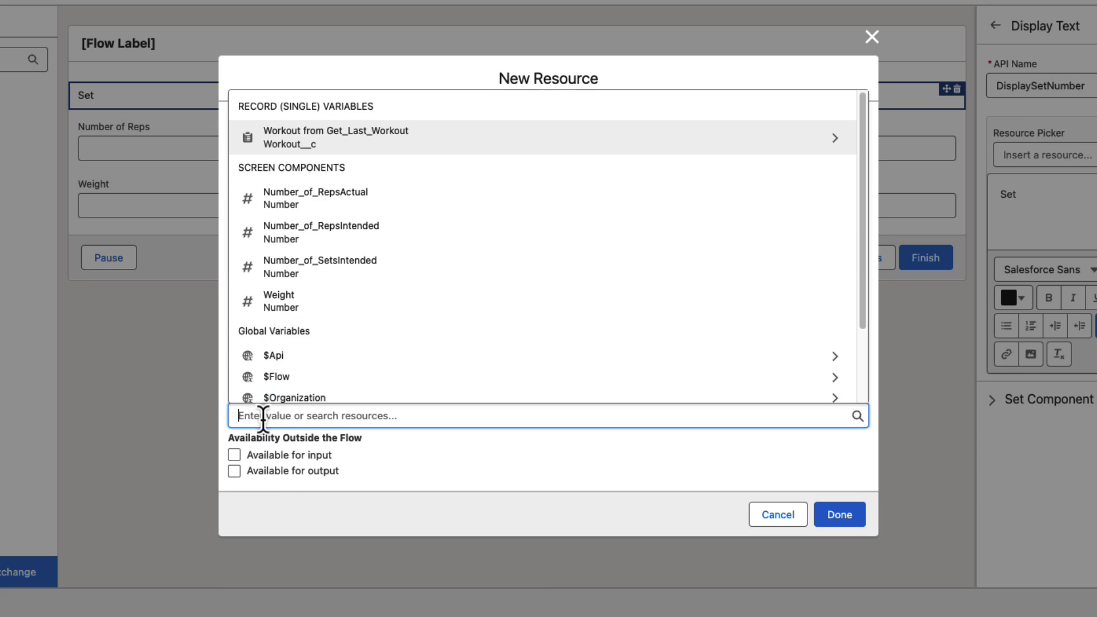
pyautogui.write('1')
pyautogui.click(409, 451)
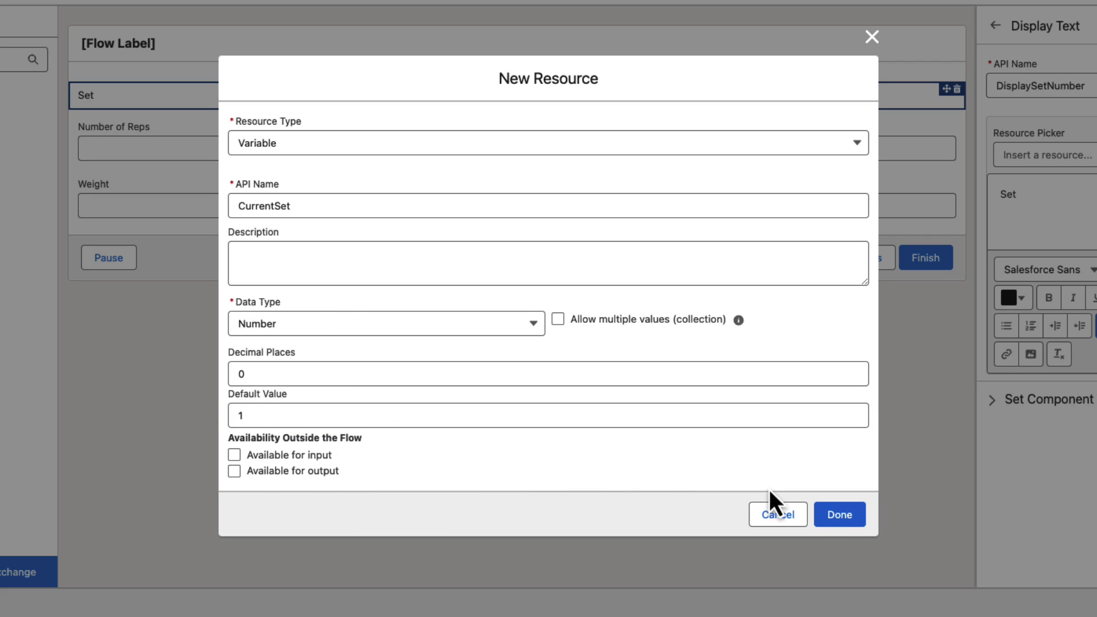
pyautogui.click(835, 518)
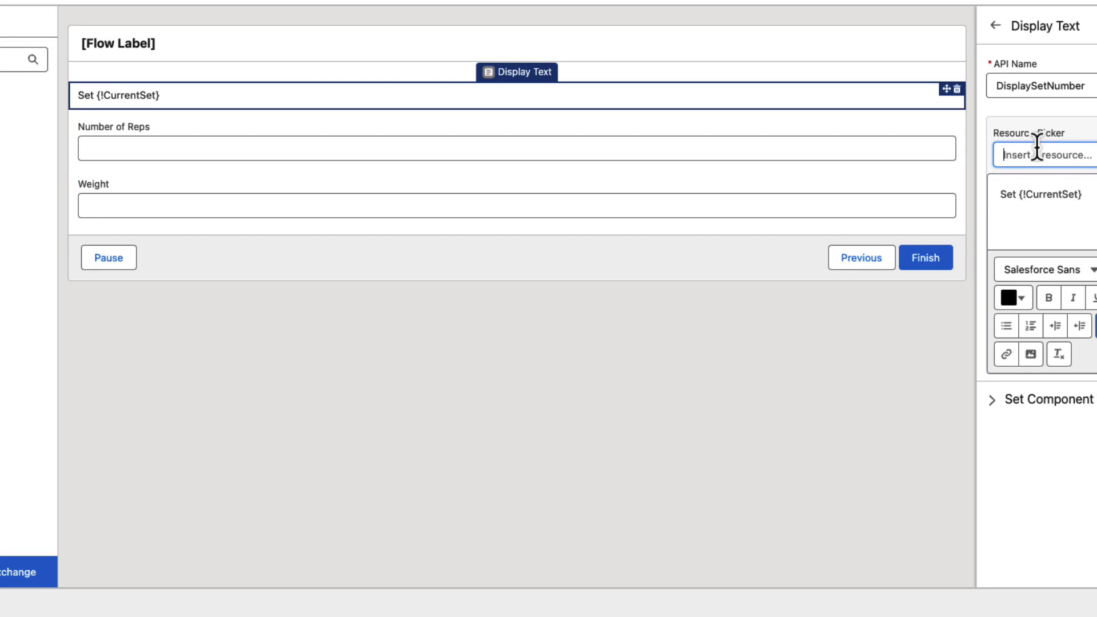
# - Insert the Exercise picklist value before "Set" in the display text and finish editing Set Screen
pyautogui.click(1023, 156)
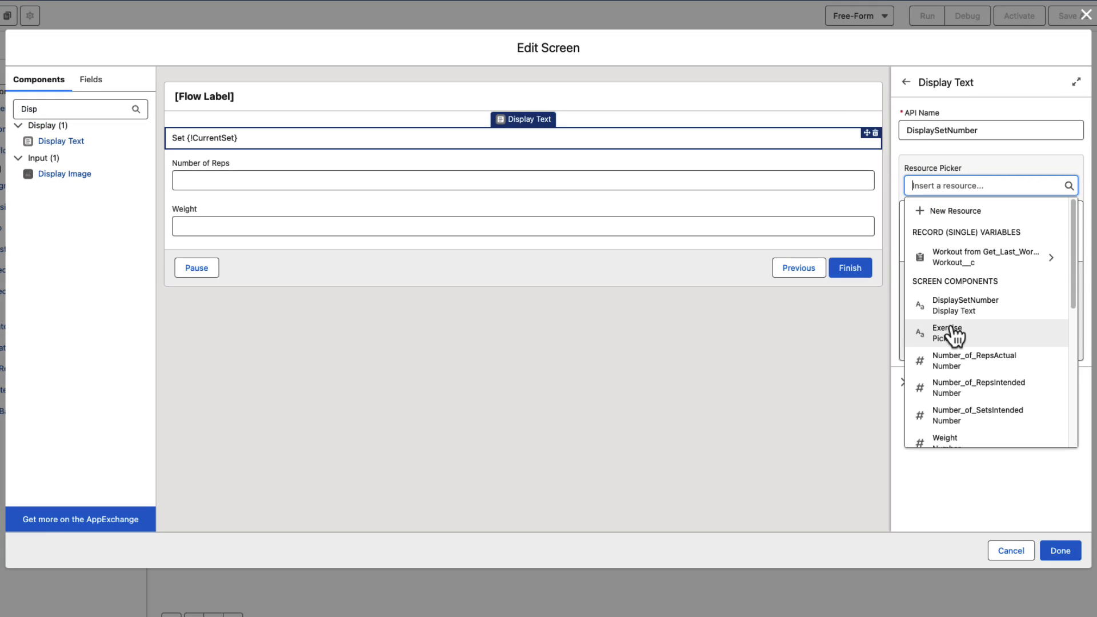
pyautogui.click(955, 336)
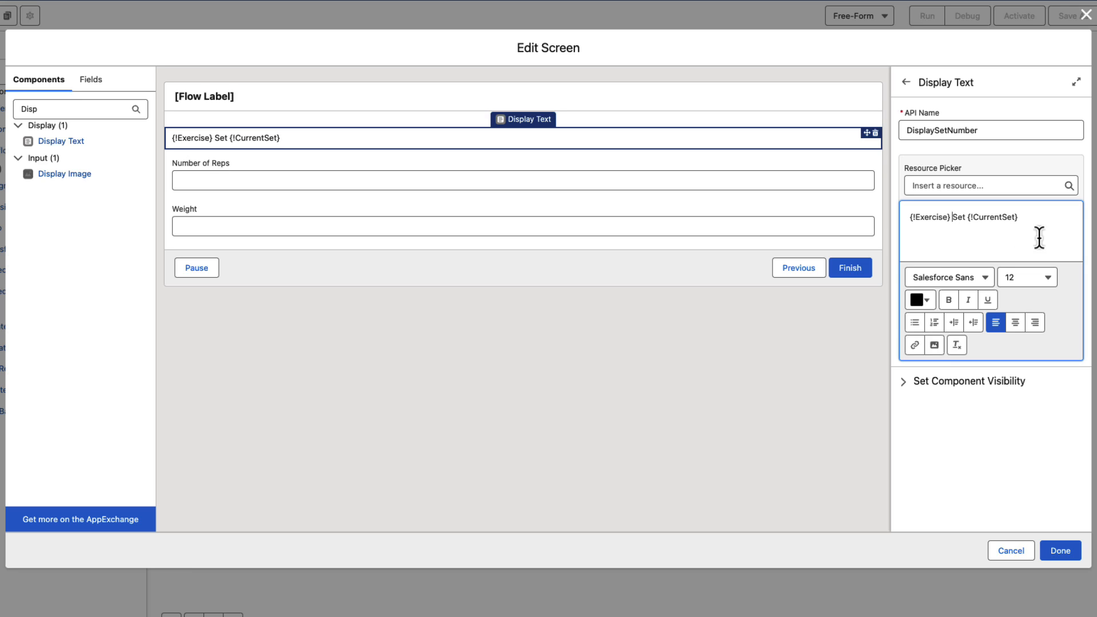
pyautogui.click(1068, 564)
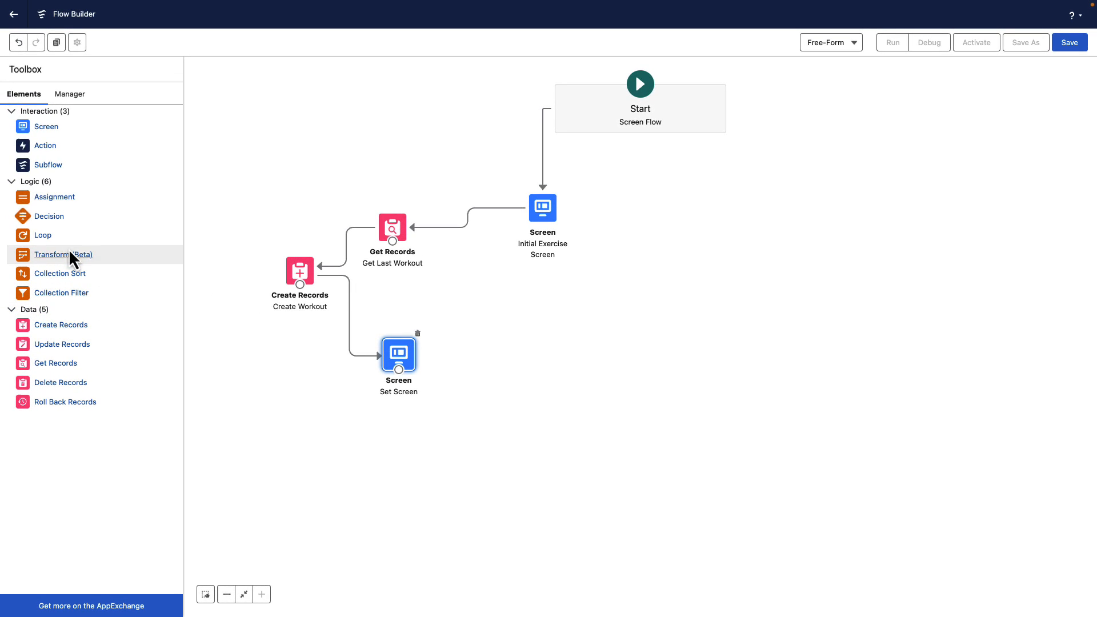
# - Add an Assignment element beside Set Screen, labelled Set Assignment with API name Set_Assignment
pyautogui.moveTo(52, 200); pyautogui.dragTo(497, 382)
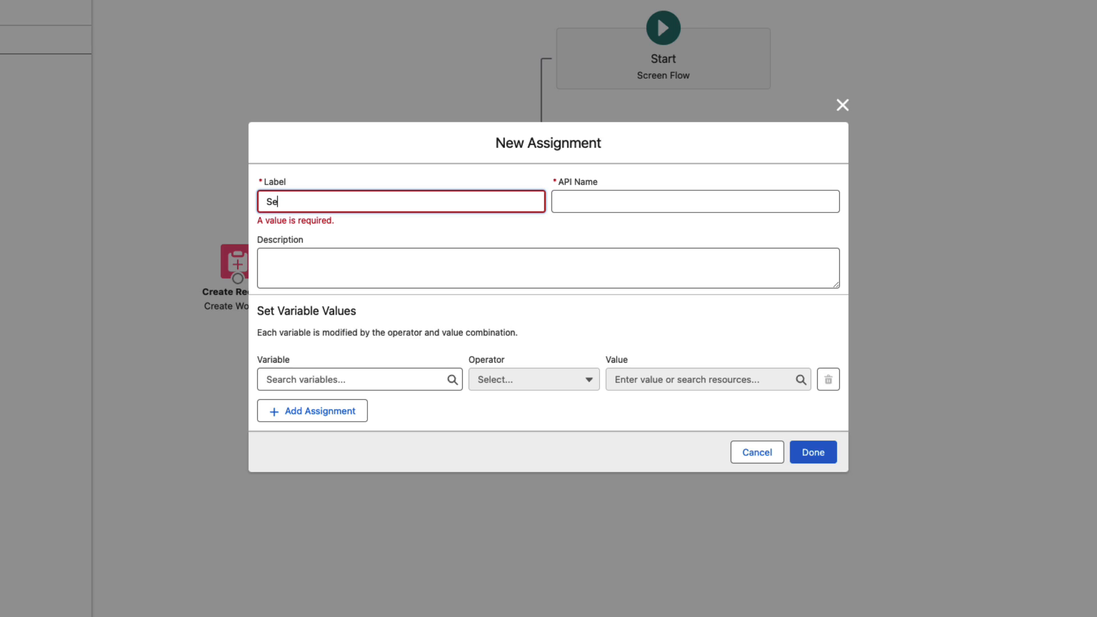
pyautogui.write('ent')
pyautogui.press('Tab')
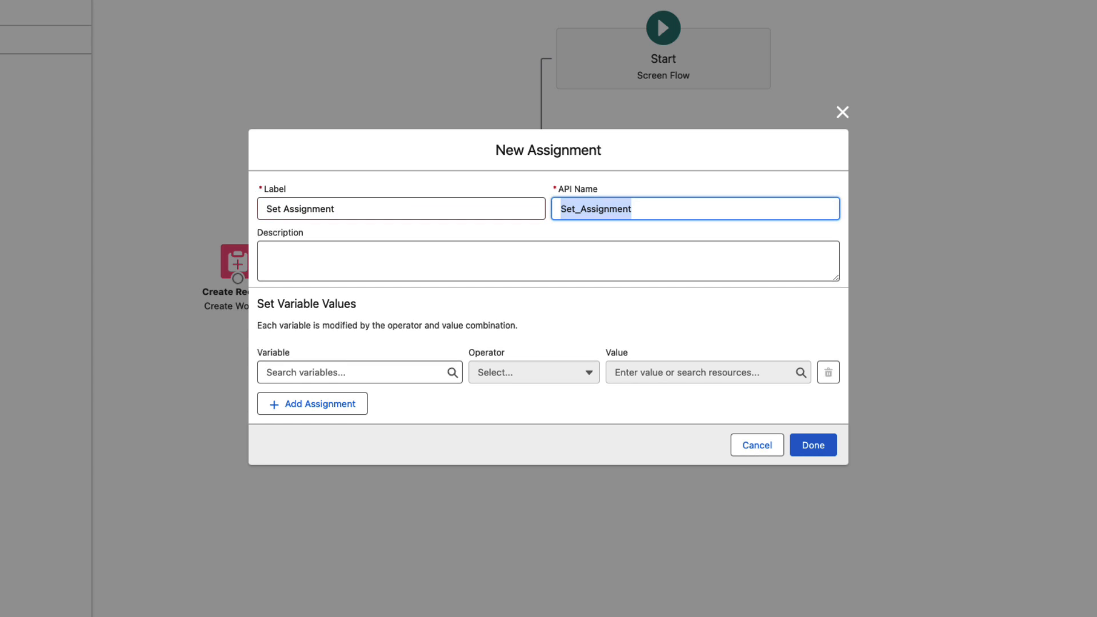
# - Create a new variable resource named setVar from the assignment's variable field
pyautogui.click(387, 375)
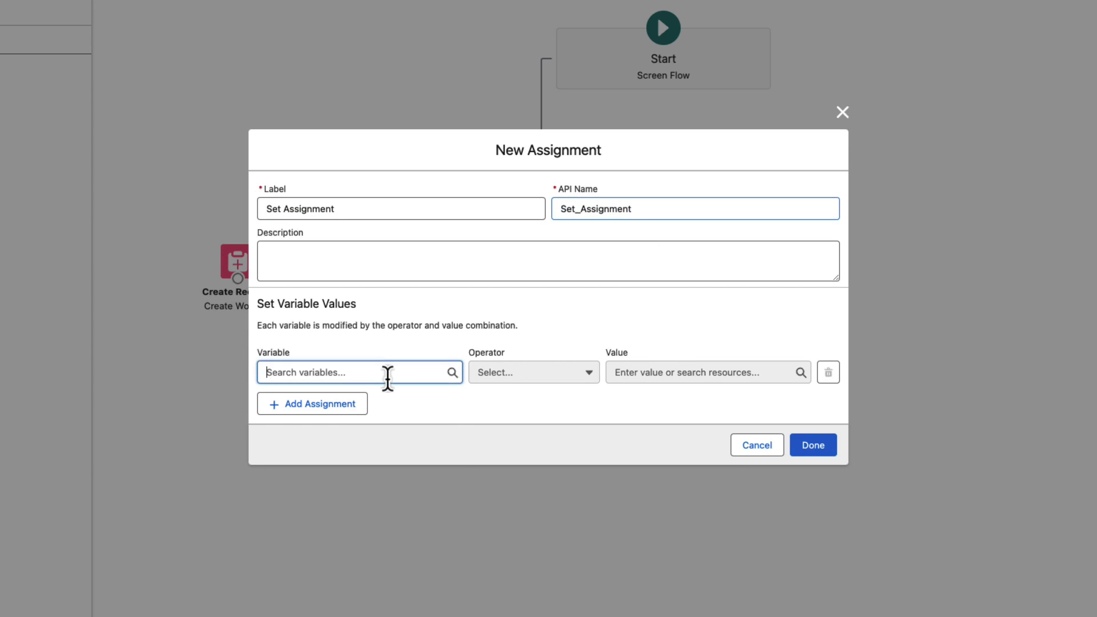
pyautogui.click(408, 407)
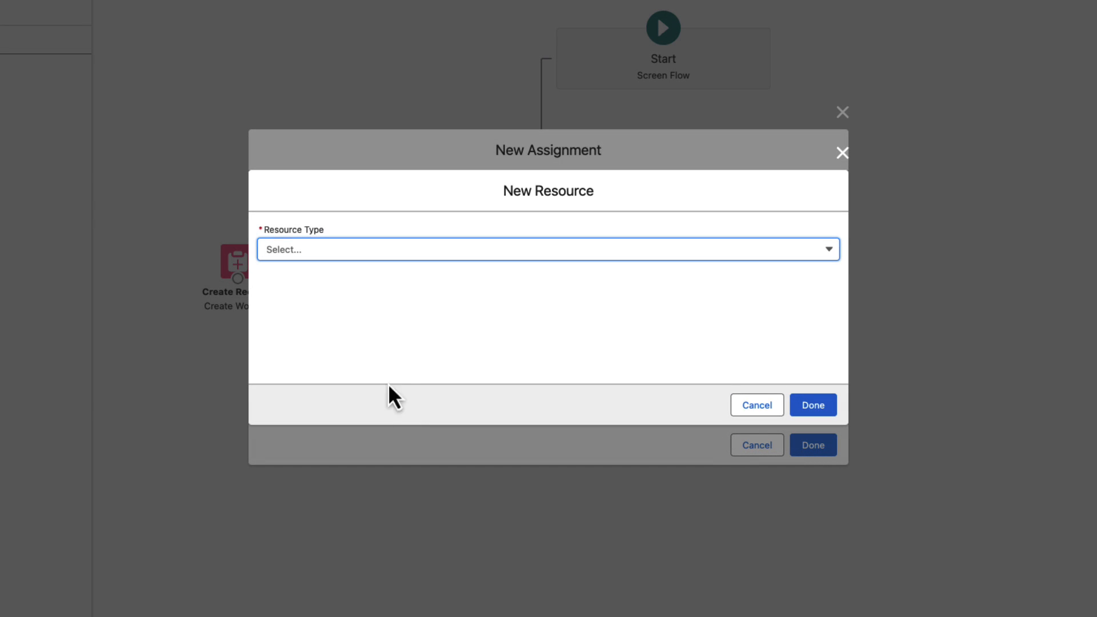
pyautogui.click(343, 262)
pyautogui.click(333, 286)
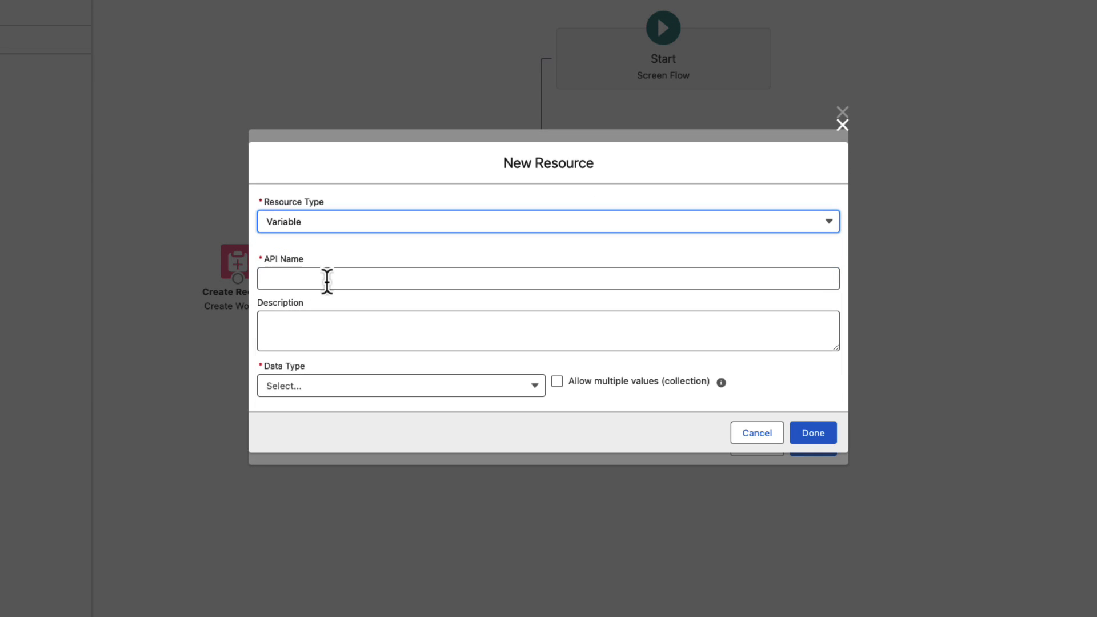
pyautogui.click(327, 279)
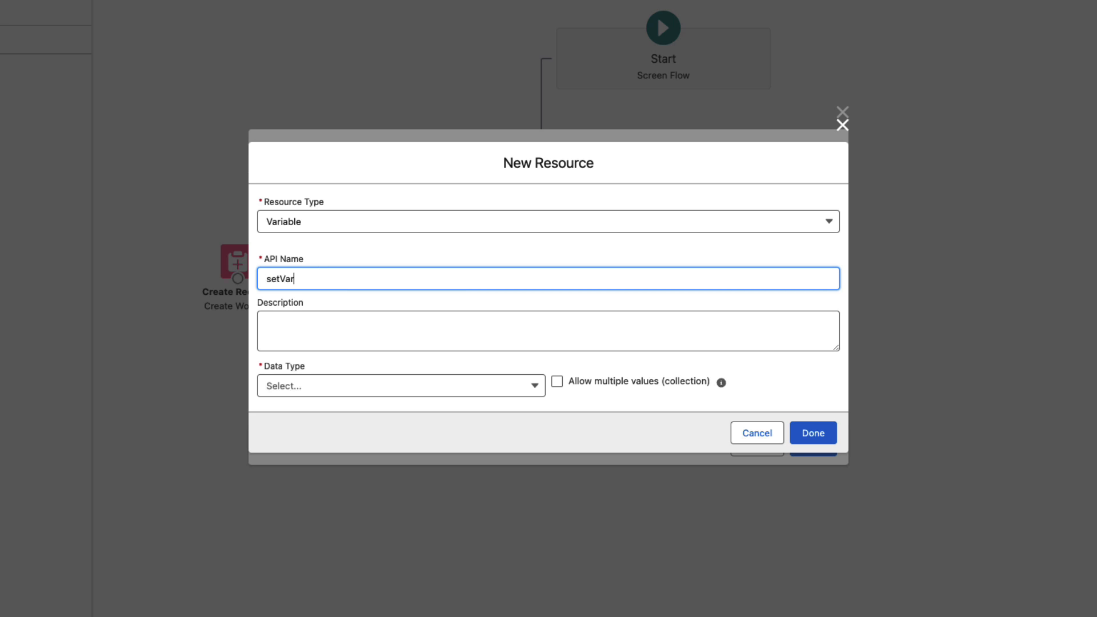
# - Make setVar a Record variable for the Set (Set__c) object and finish the new resource
pyautogui.click(303, 387)
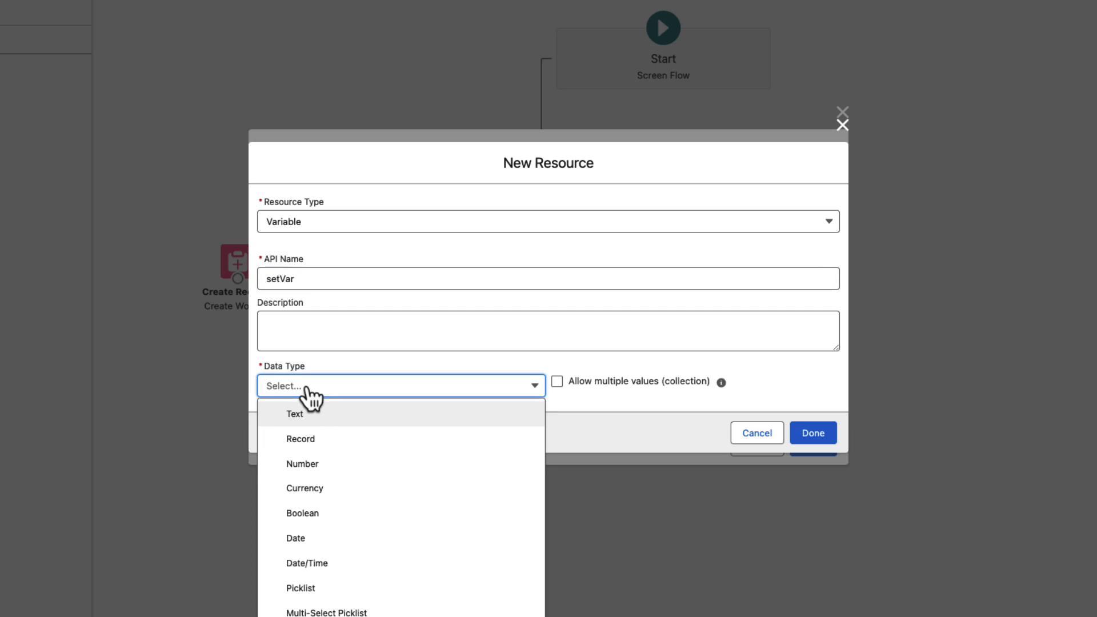
pyautogui.click(301, 437)
pyautogui.click(301, 384)
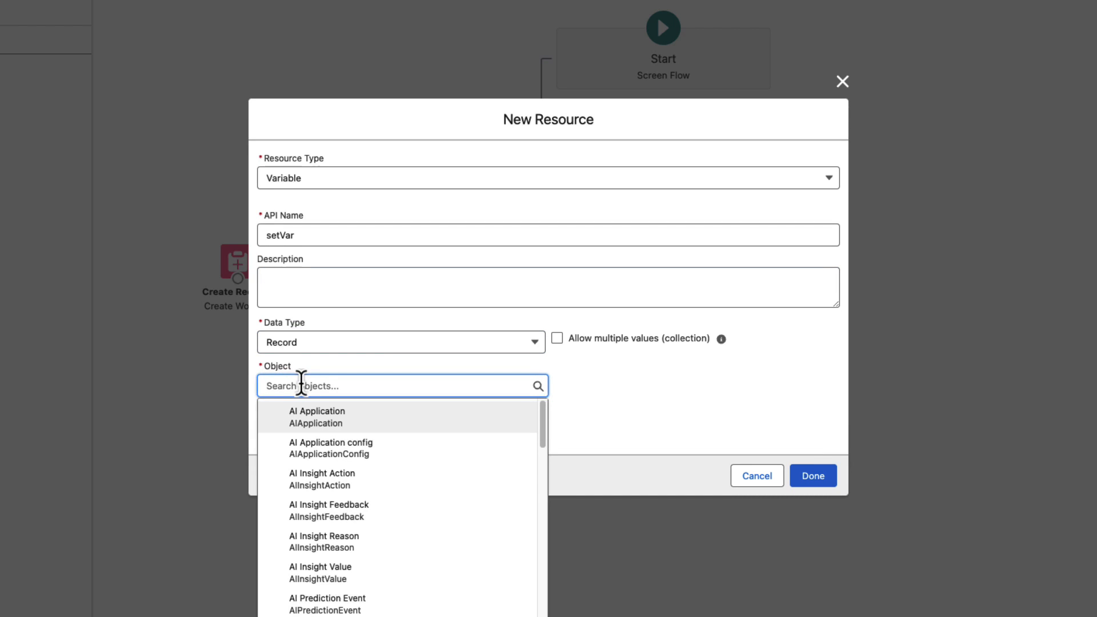
pyautogui.write('set')
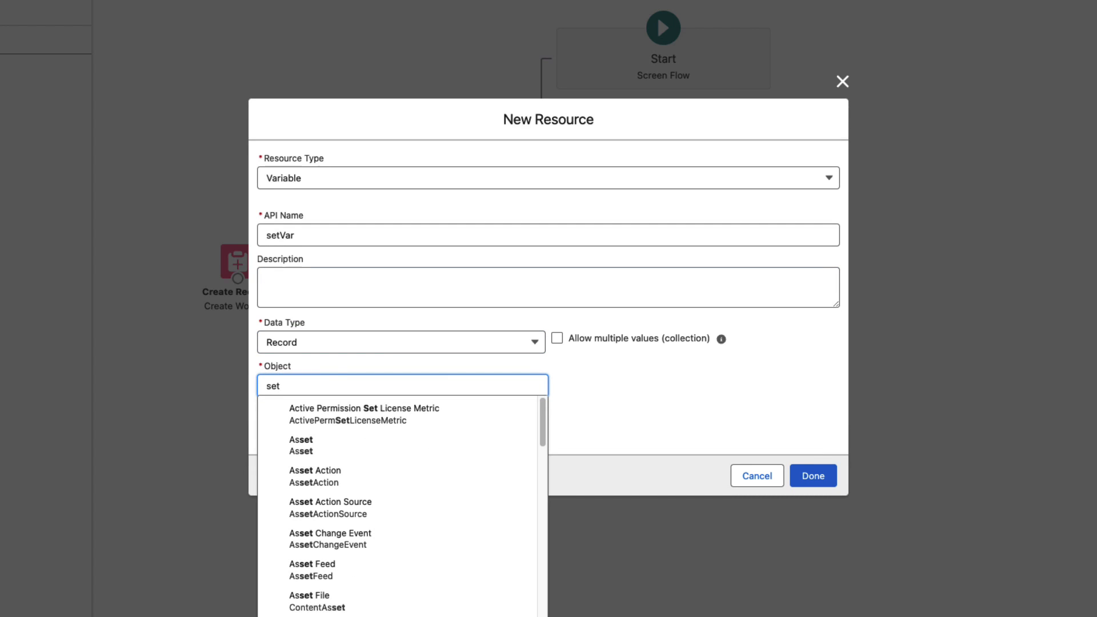
pyautogui.scroll(-15, 366, 557)
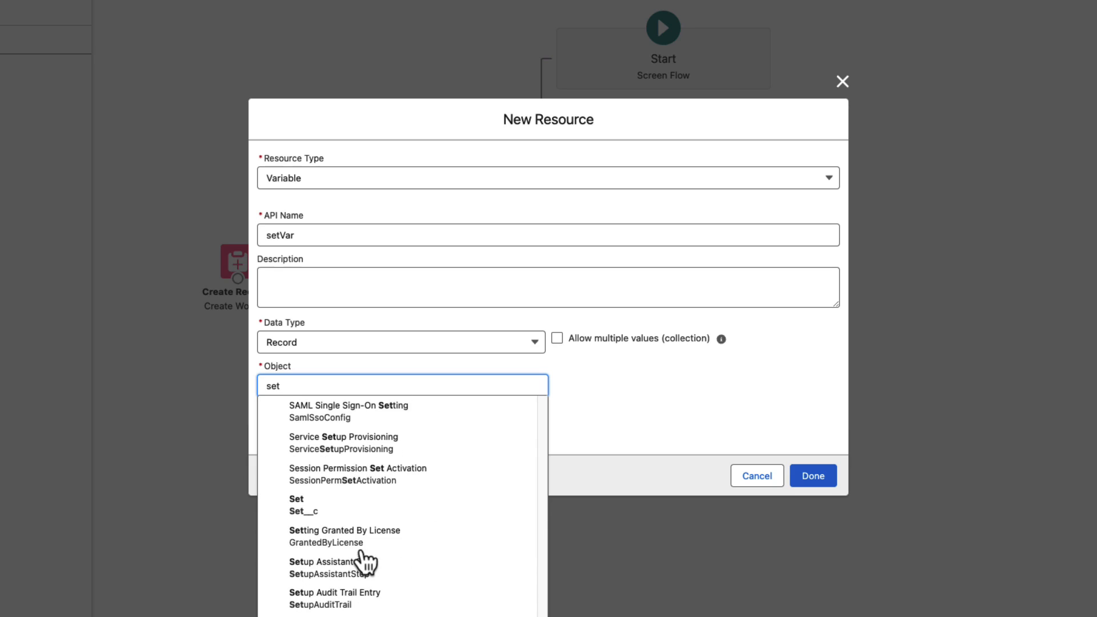
pyautogui.click(298, 517)
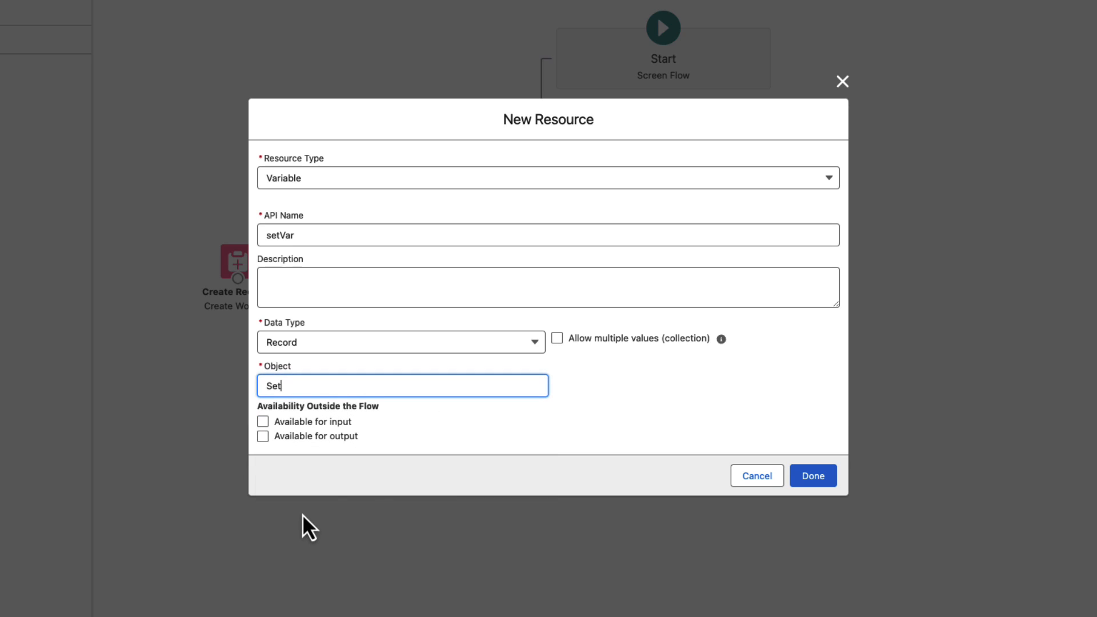
pyautogui.click(816, 477)
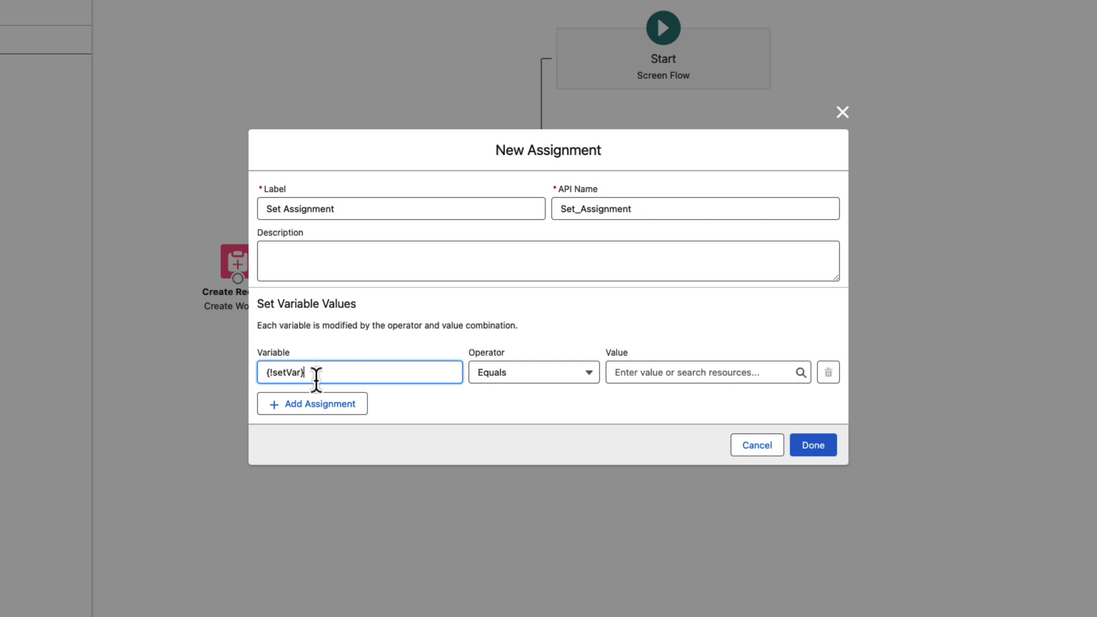
# - Replace the assignment's variable with setVar's Date__c field and set it equal to {!$Flow.CurrentDate}
pyautogui.moveTo(316, 378); pyautogui.dragTo(269, 371)
pyautogui.press('BackSpace')
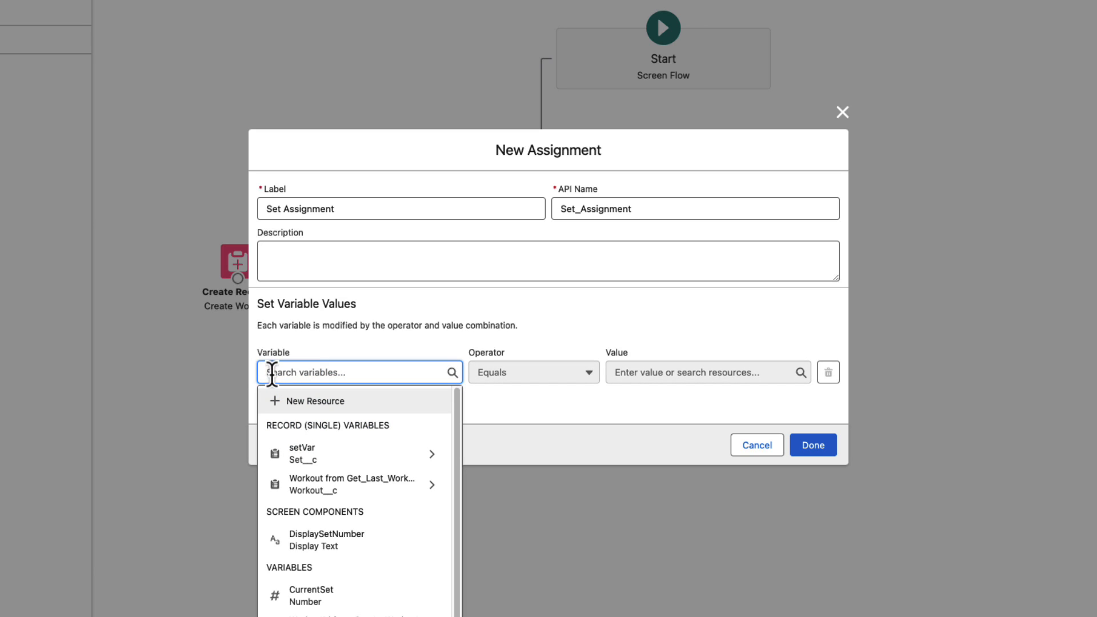
pyautogui.click(314, 457)
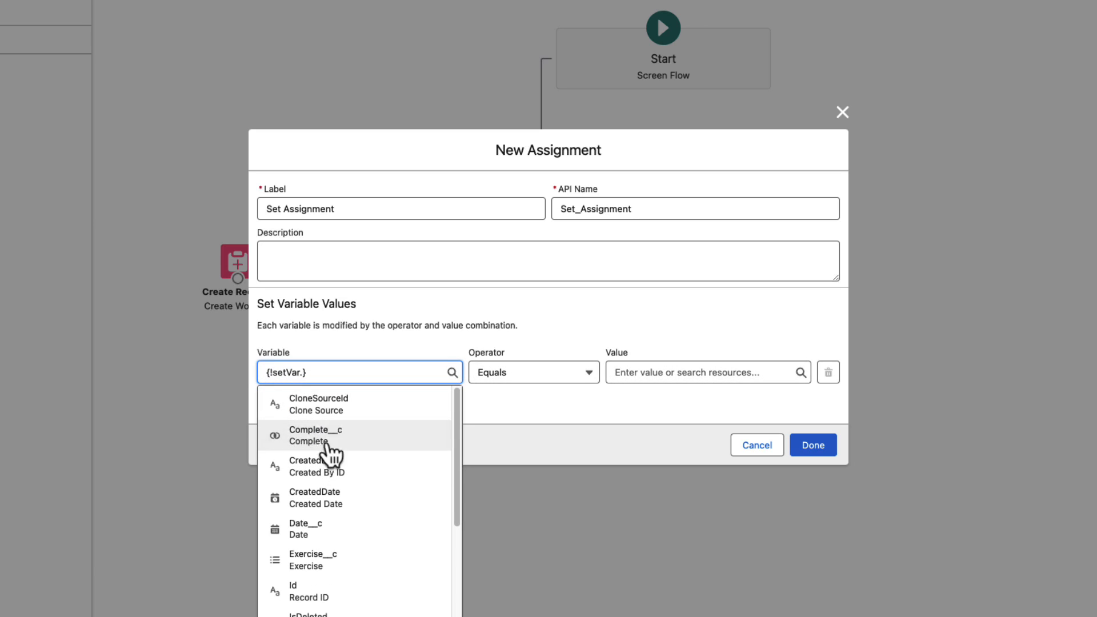
pyautogui.click(311, 531)
pyautogui.click(670, 372)
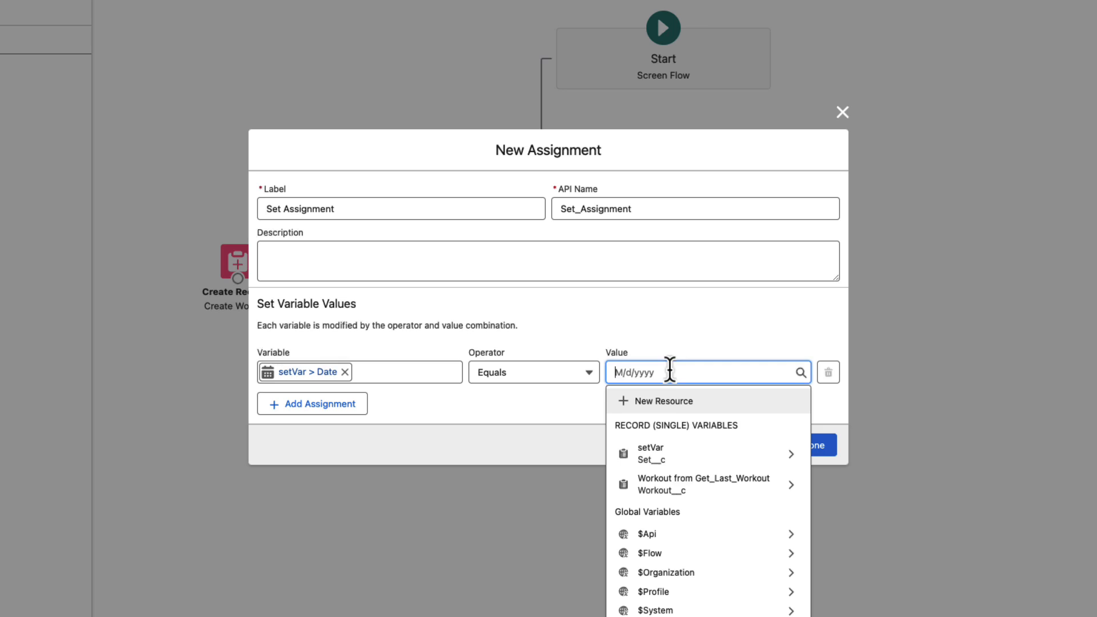
pyautogui.click(652, 553)
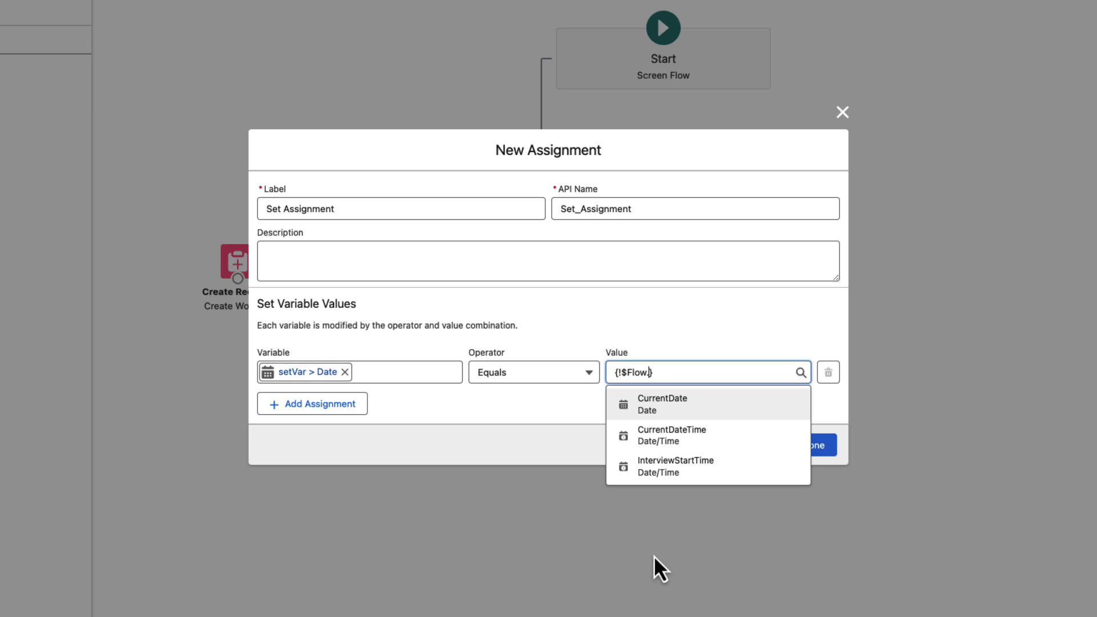
pyautogui.click(643, 404)
# - Add an assignment that sets setVar's Exercise__c field equal to the Exercise picklist screen component
pyautogui.click(294, 405)
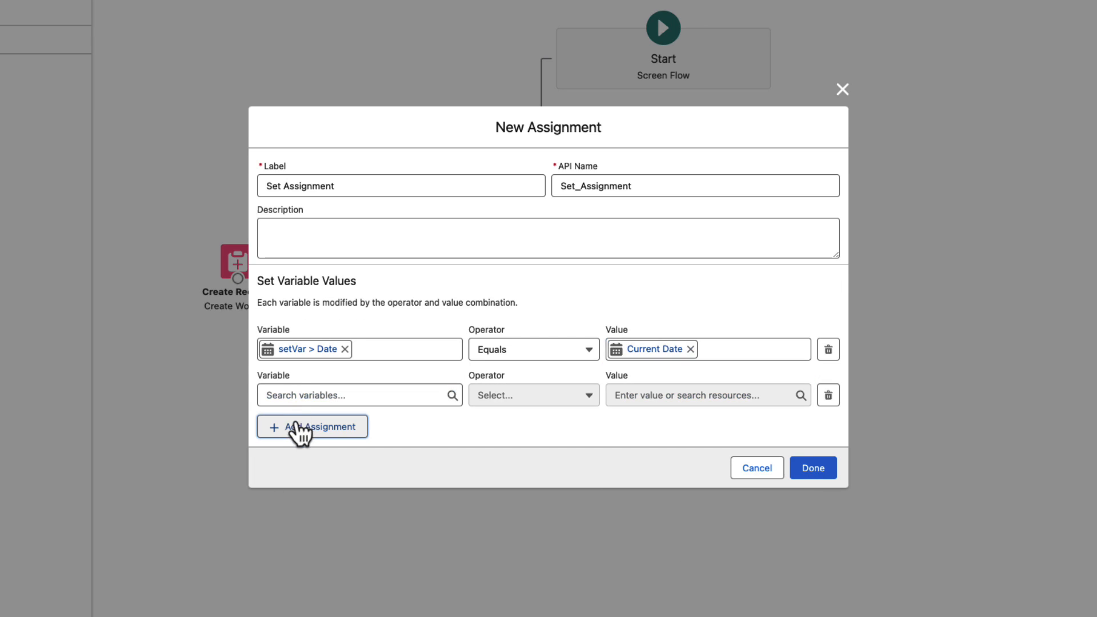
pyautogui.click(294, 394)
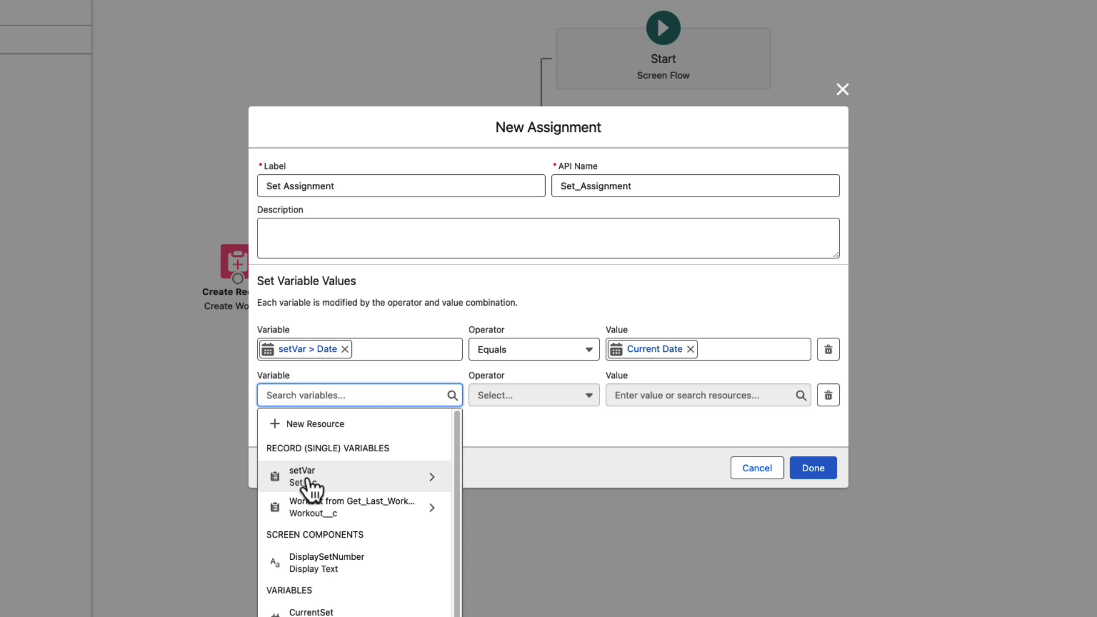
pyautogui.click(309, 480)
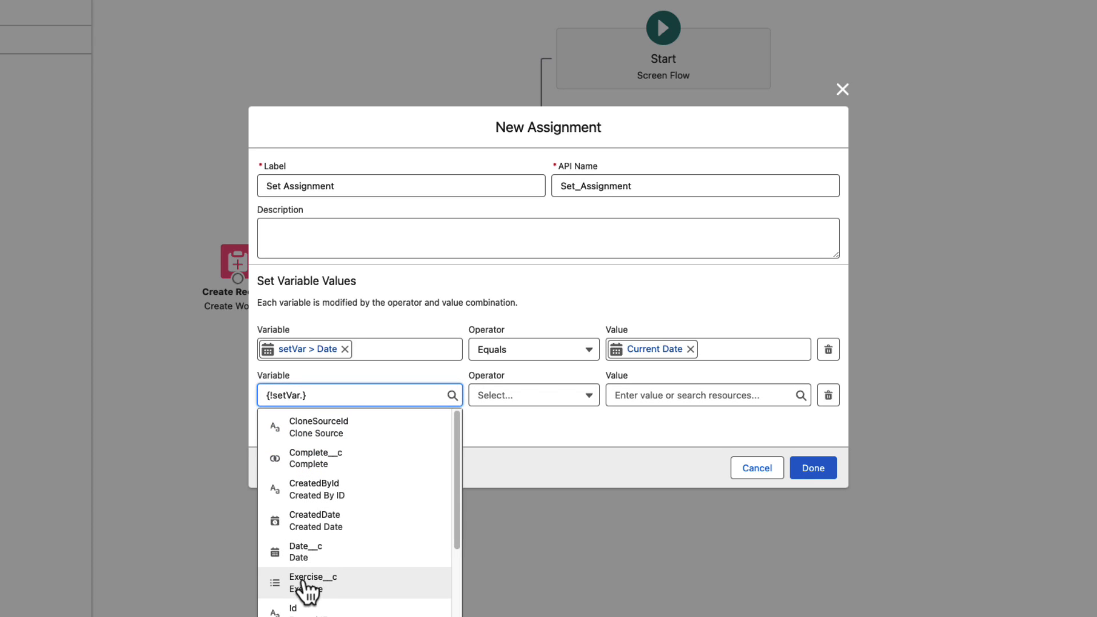
pyautogui.click(307, 586)
pyautogui.click(658, 394)
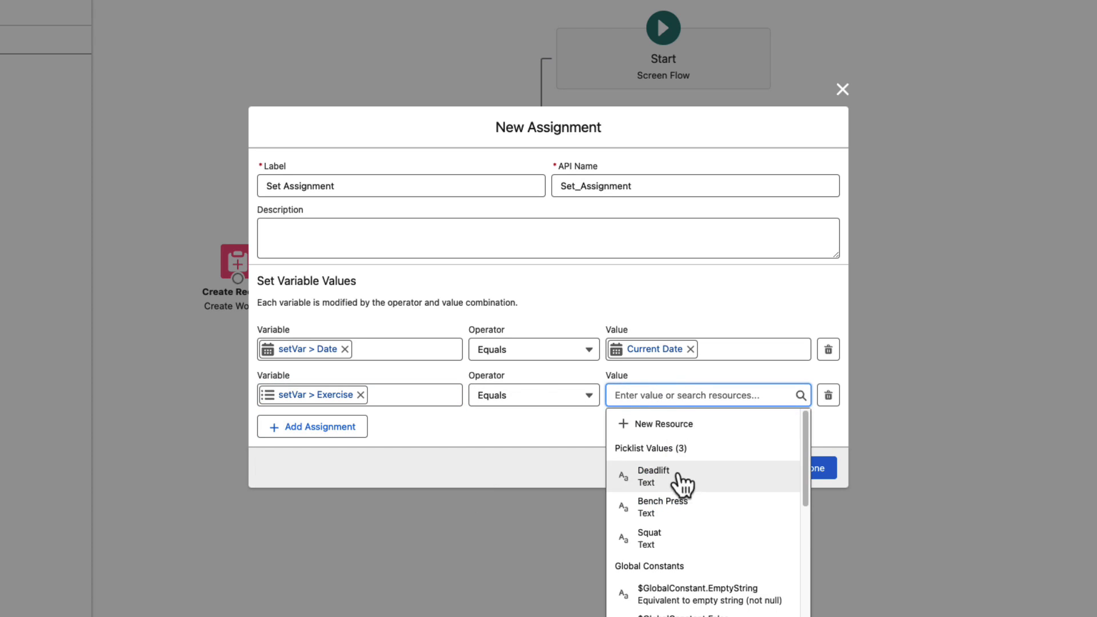
pyautogui.scroll(-5, 683, 485)
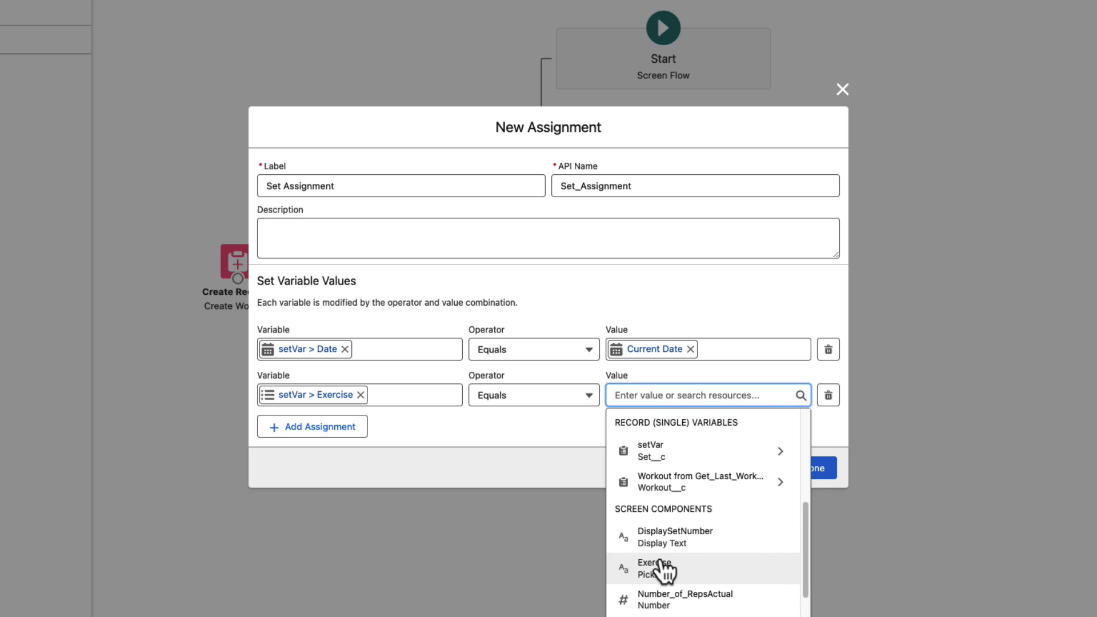
pyautogui.click(686, 567)
# - Add an assignment that sets setVar's Reps__c field equal to the Number_of_RepsActual screen component
pyautogui.click(289, 433)
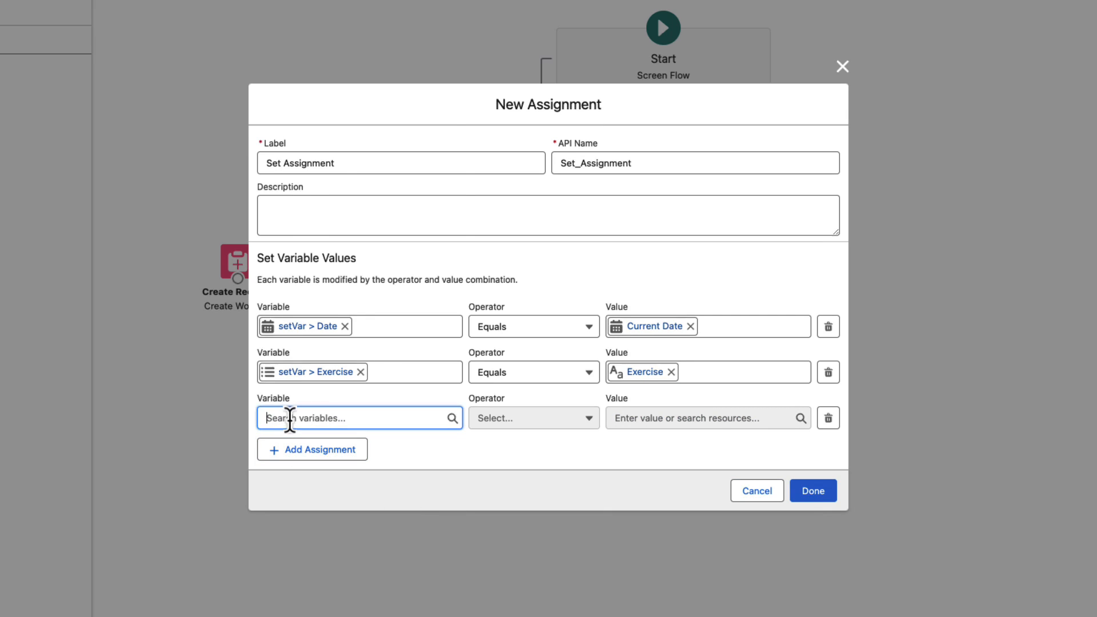
pyautogui.click(289, 419)
pyautogui.scroll(-2, 316, 372)
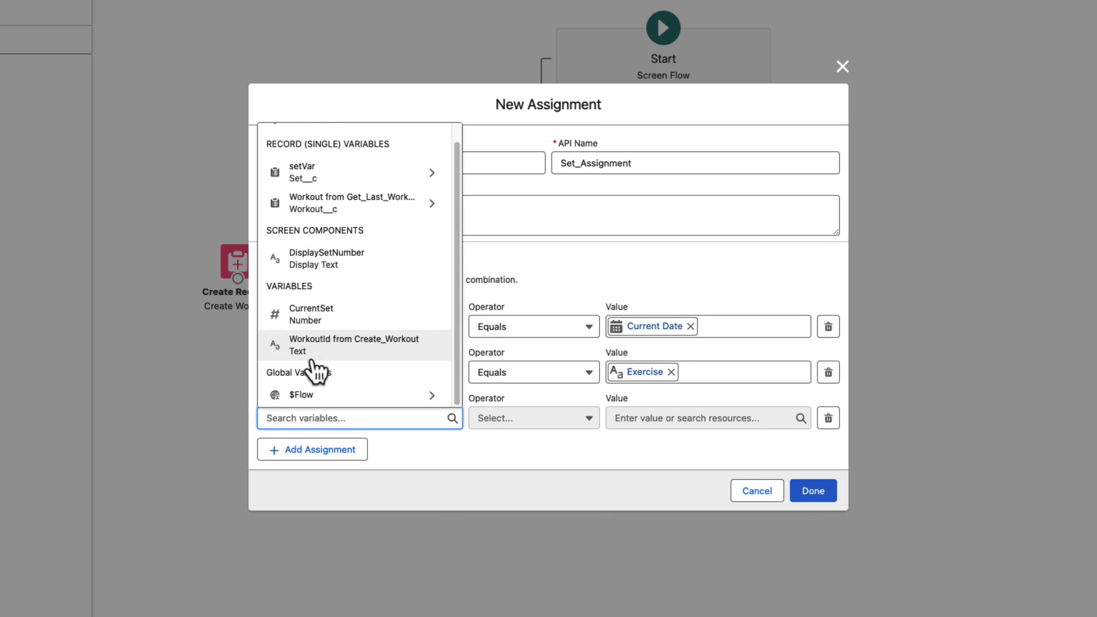
pyautogui.click(313, 174)
pyautogui.scroll(-5, 353, 300)
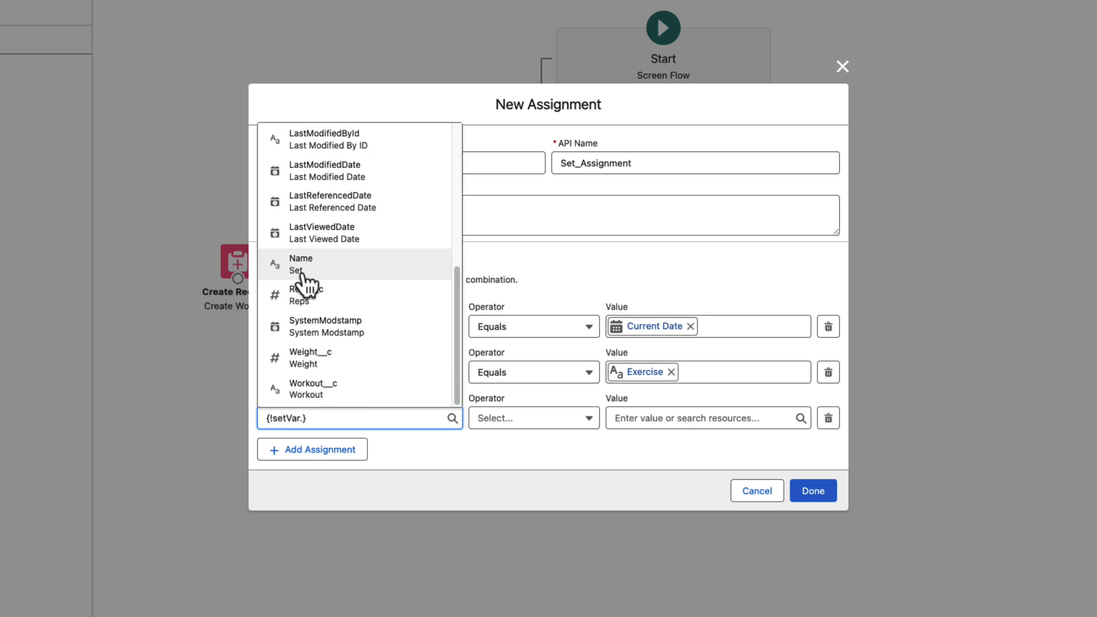
pyautogui.click(304, 296)
pyautogui.click(635, 419)
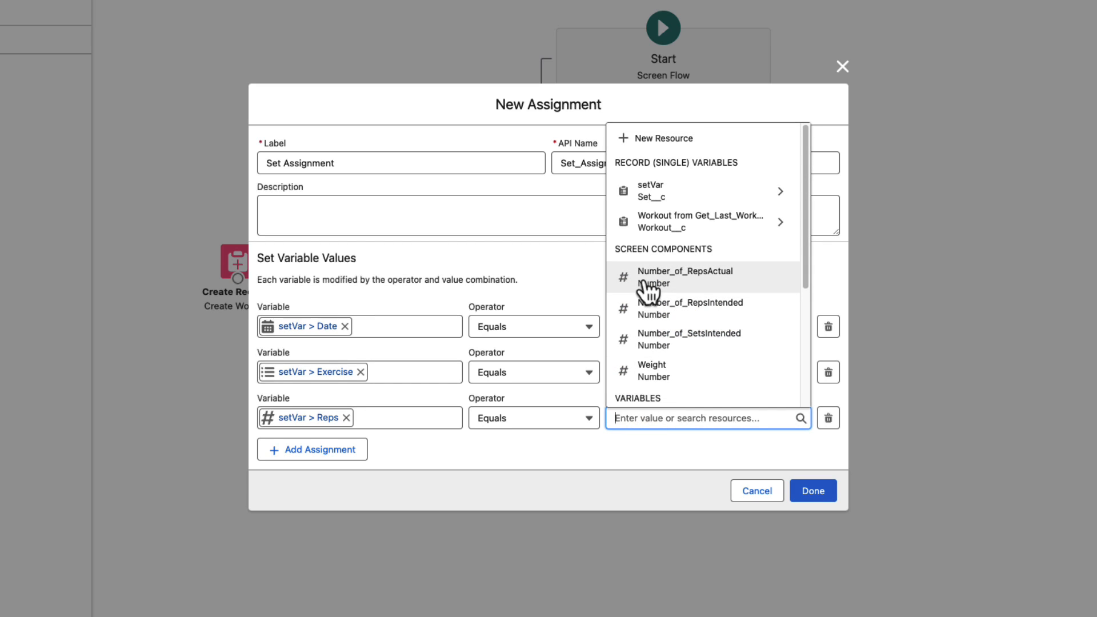
pyautogui.click(651, 283)
# - Add an assignment that sets setVar's Weight__c field equal to the Weight screen component
pyautogui.click(338, 457)
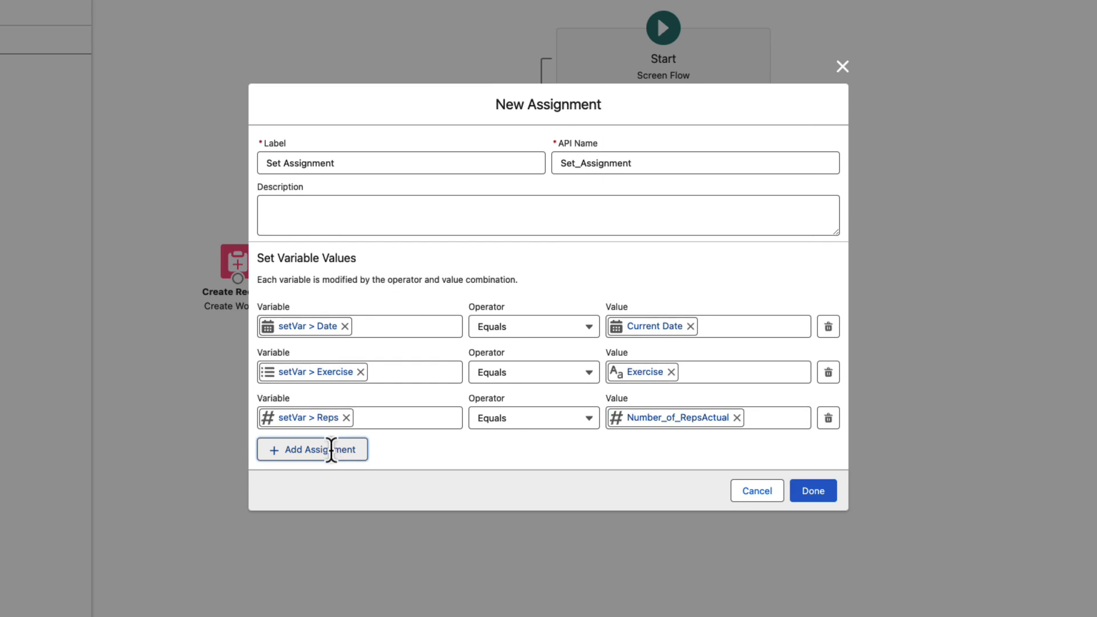
pyautogui.click(328, 441)
pyautogui.click(279, 214)
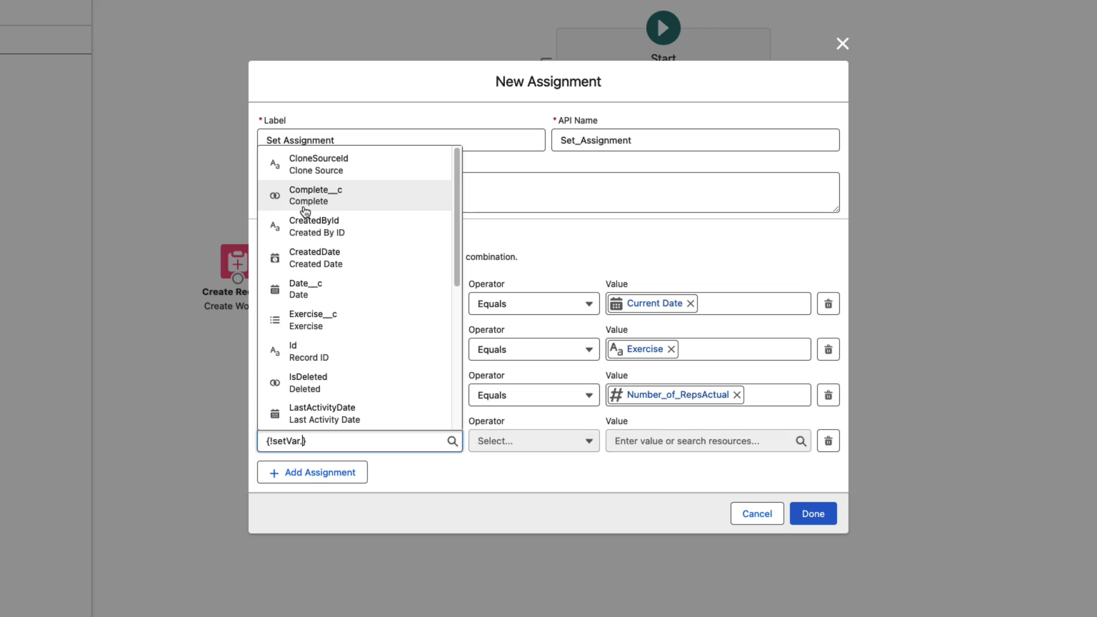
pyautogui.scroll(-5, 346, 323)
pyautogui.scroll(-1, 359, 336)
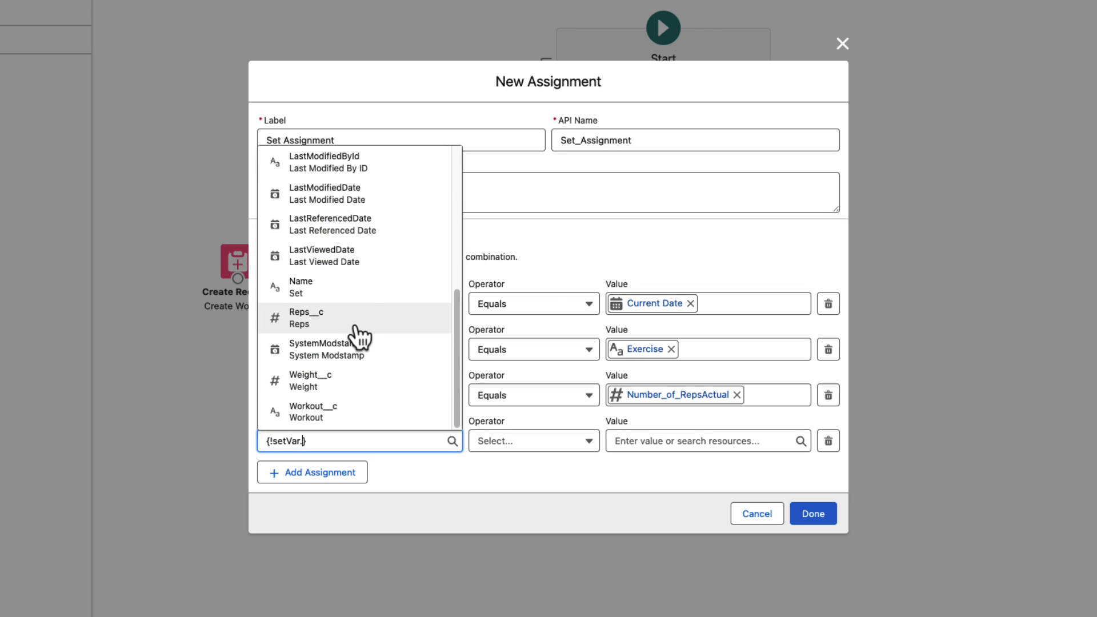
pyautogui.click(309, 386)
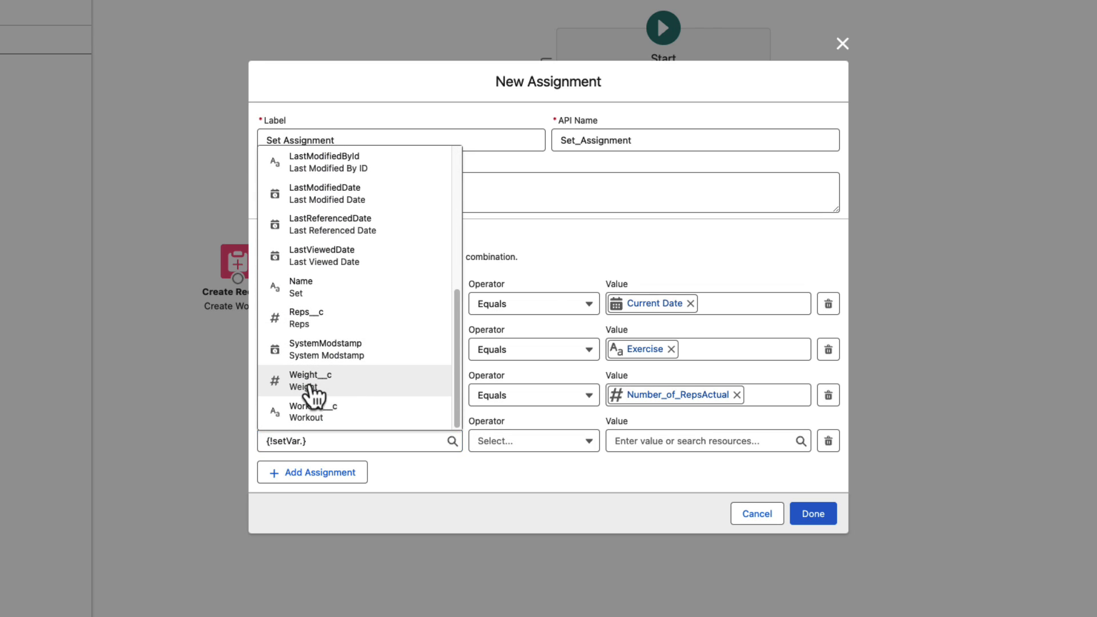
pyautogui.click(641, 442)
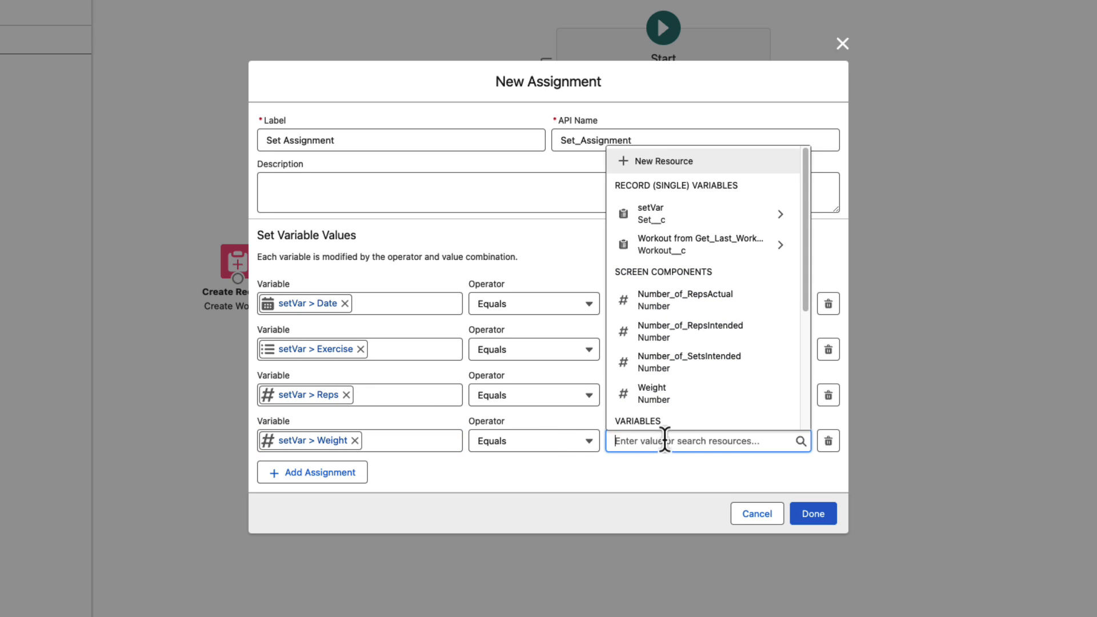
pyautogui.click(648, 399)
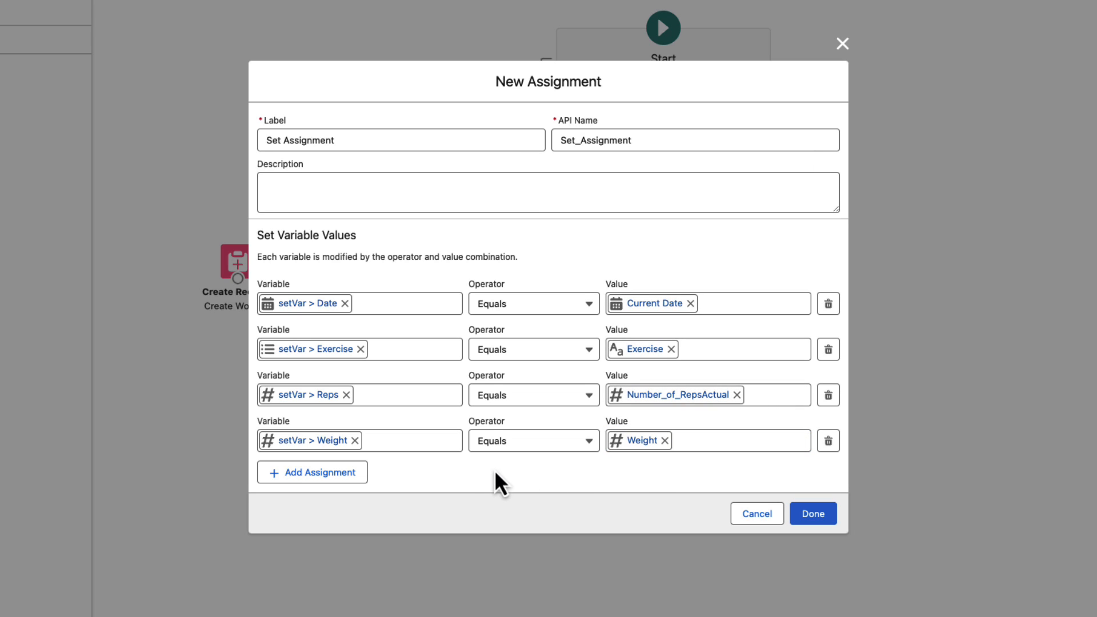
# - Add another assignment row for setVar's Workout__c field and open its value choices
pyautogui.click(338, 479)
pyautogui.click(332, 464)
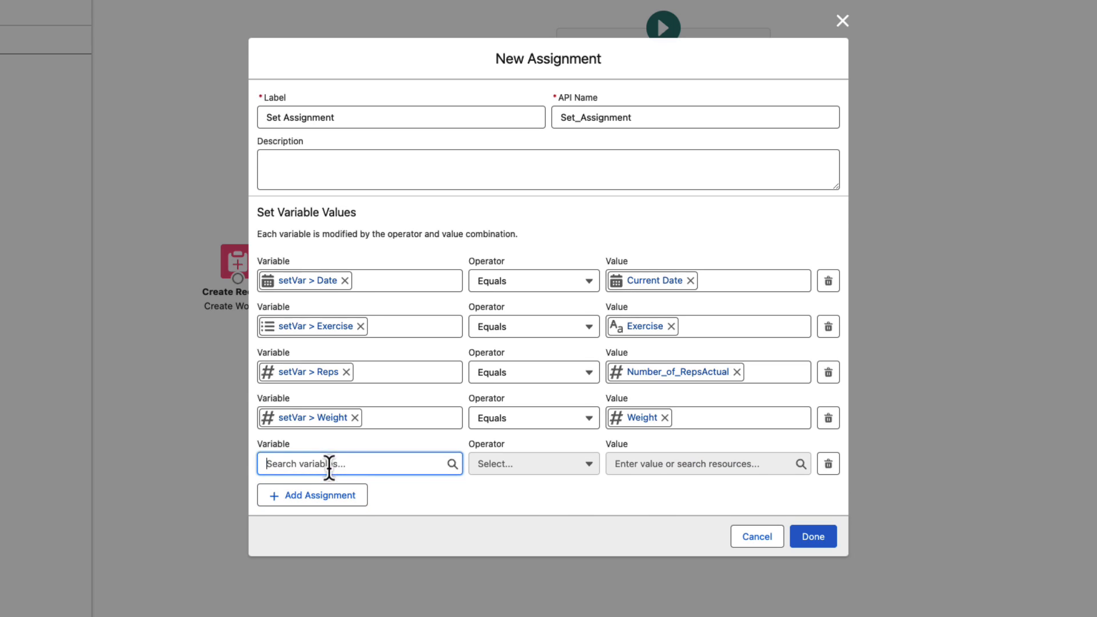
pyautogui.click(303, 240)
pyautogui.scroll(-5, 431, 355)
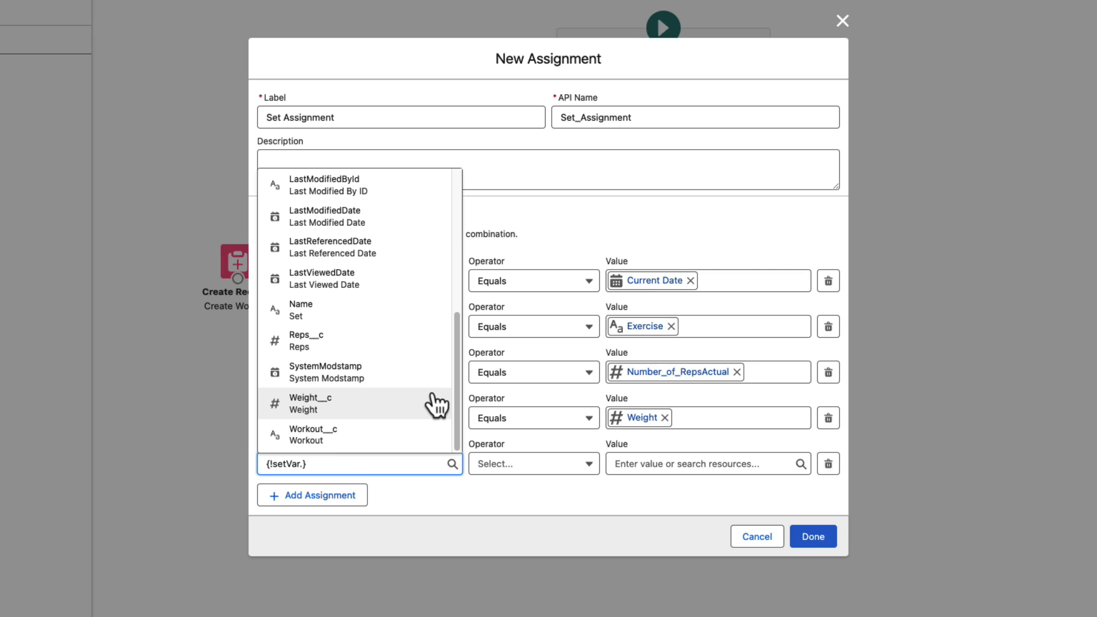
pyautogui.click(325, 441)
pyautogui.click(666, 457)
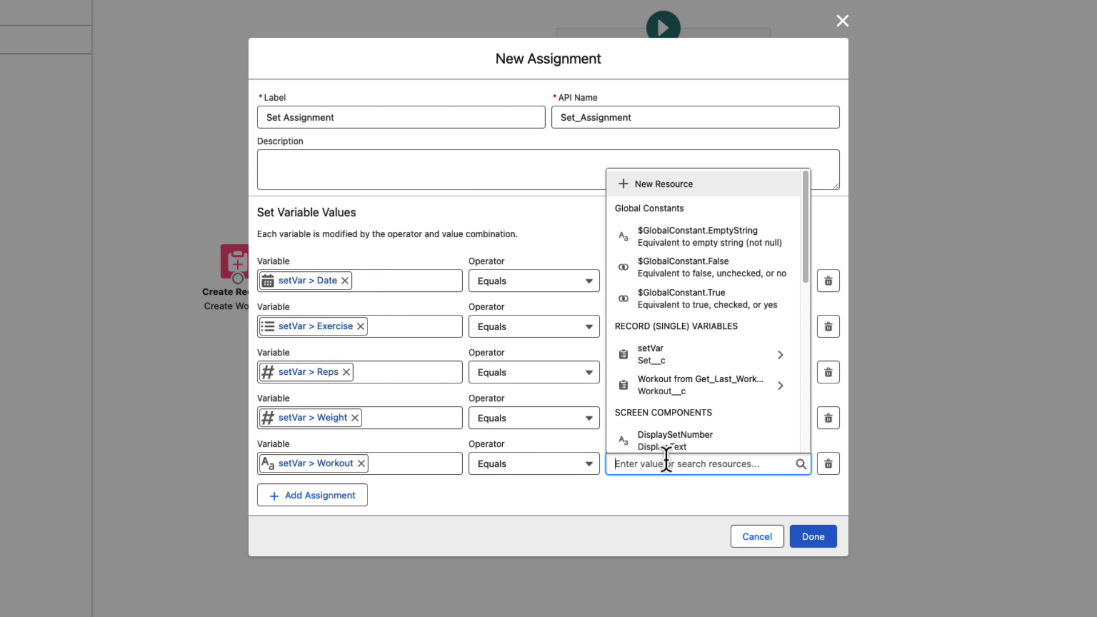
pyautogui.click(667, 389)
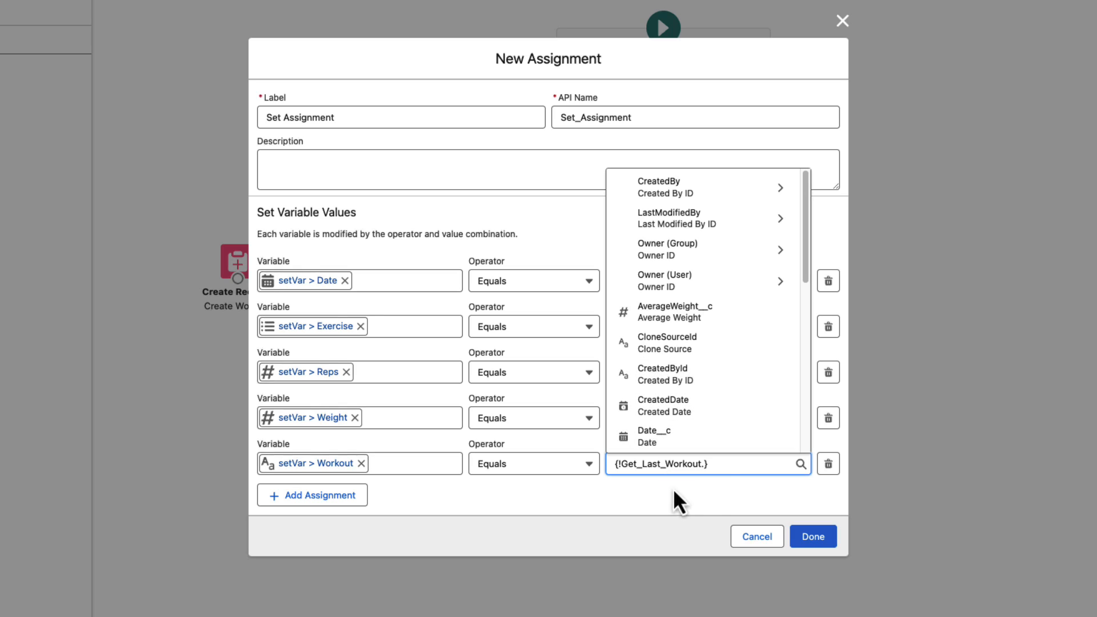
pyautogui.press('super+a')
pyautogui.press('BackSpace')
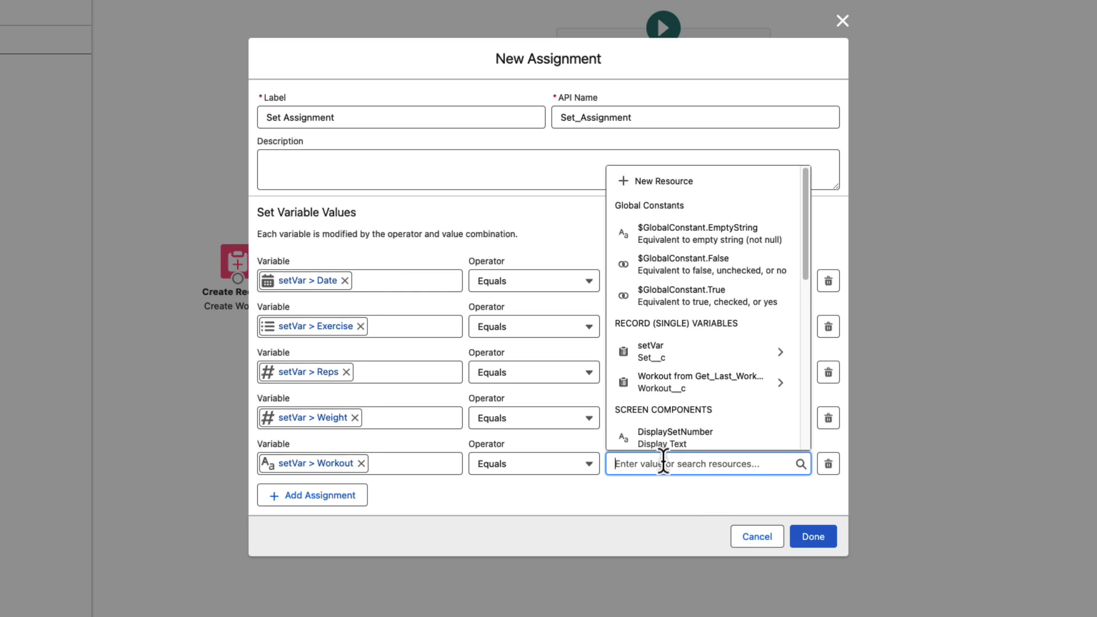
# - Set the value of the setVar Workout assignment to WorkoutId from Create_Workout
pyautogui.scroll(-5, 707, 331)
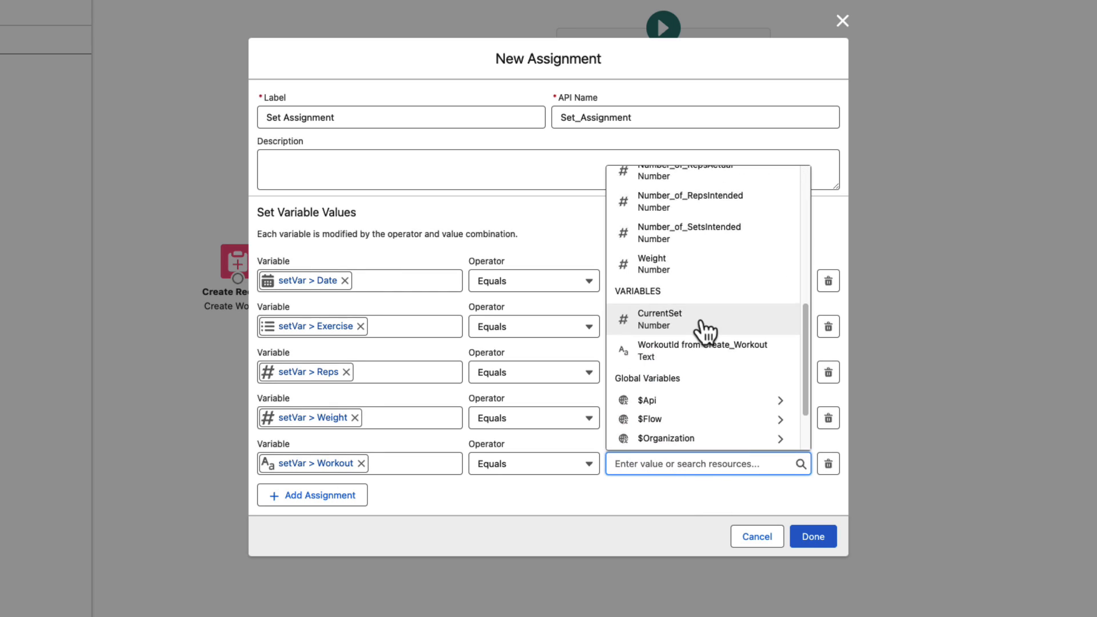
pyautogui.scroll(1, 707, 331)
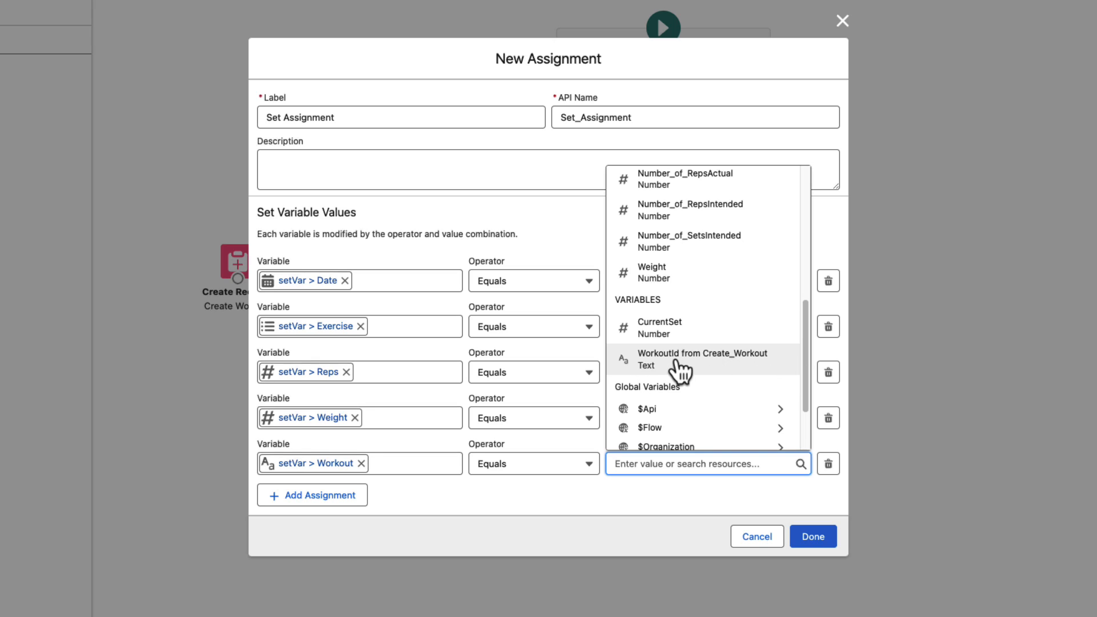
pyautogui.click(652, 365)
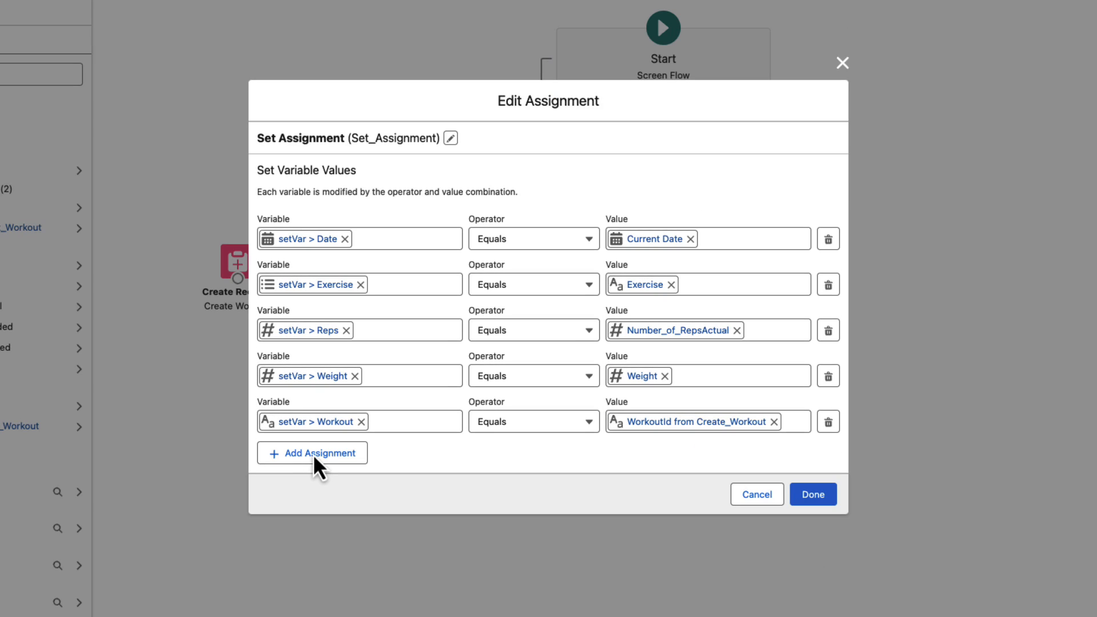
# - Add an assignment that sets setVar's Name (Set) field equal to the CurrentSet variable
pyautogui.click(313, 454)
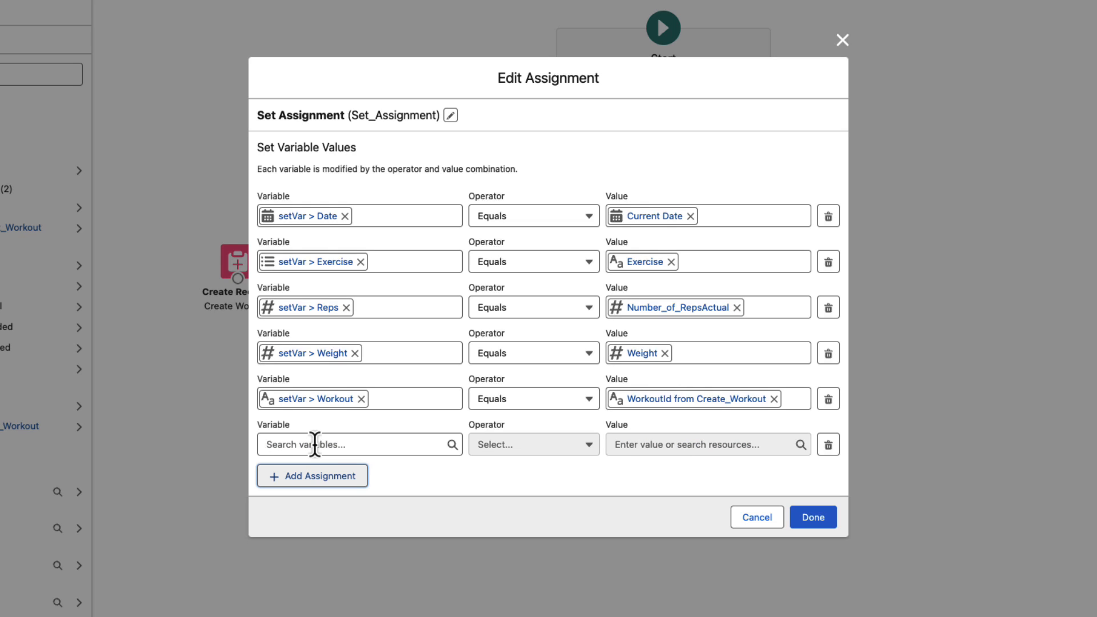
pyautogui.click(315, 445)
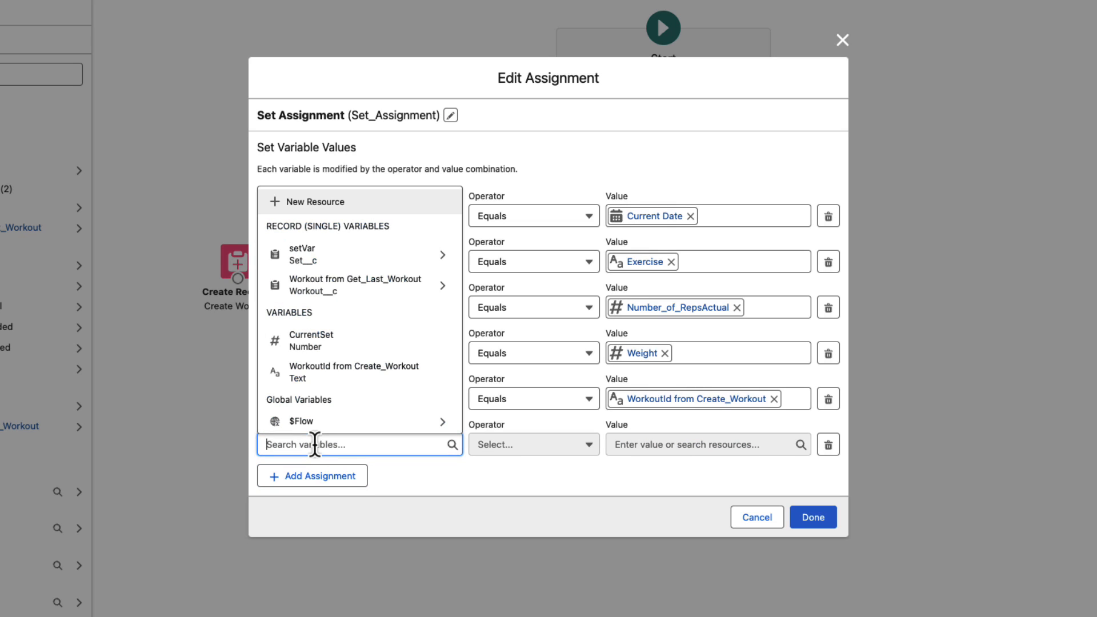
pyautogui.click(303, 264)
pyautogui.scroll(-5, 318, 357)
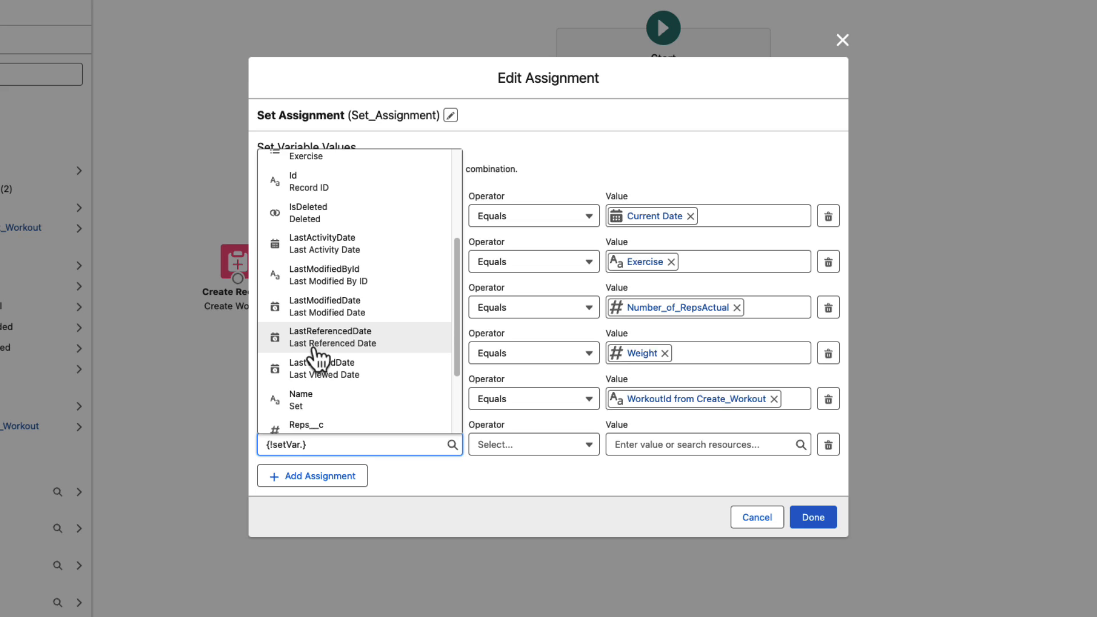
pyautogui.click(303, 318)
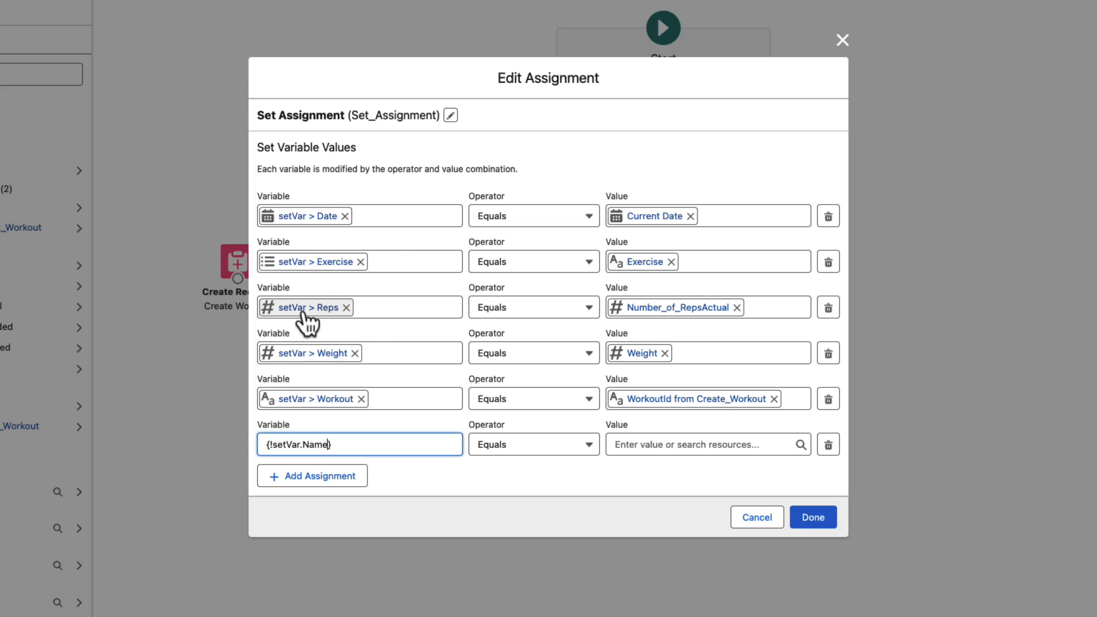
pyautogui.click(544, 449)
pyautogui.click(645, 445)
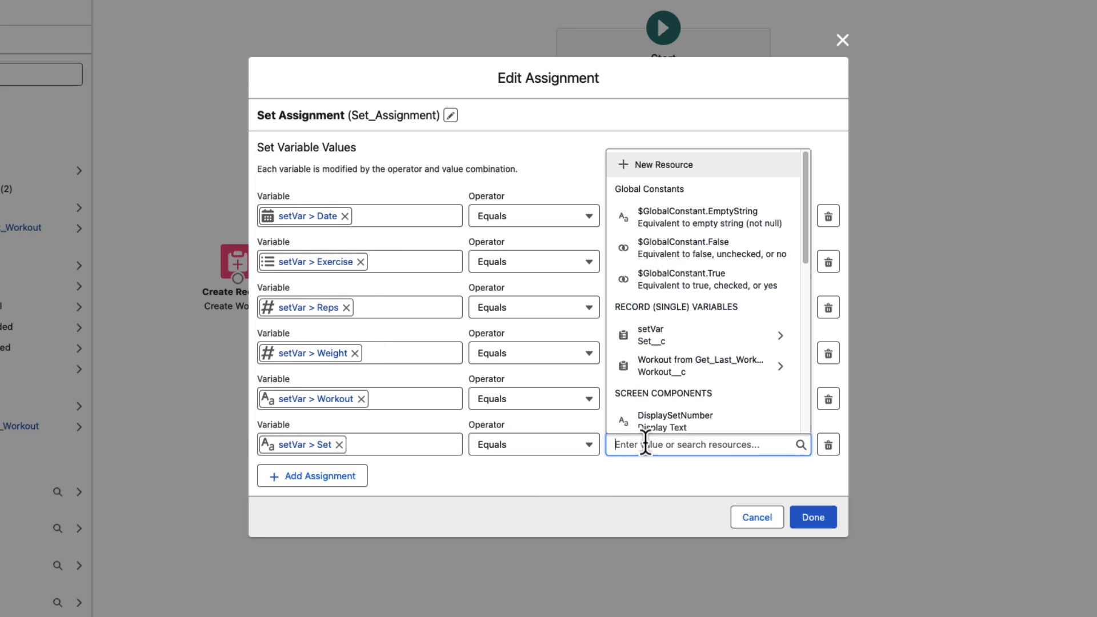
pyautogui.scroll(-10, 663, 394)
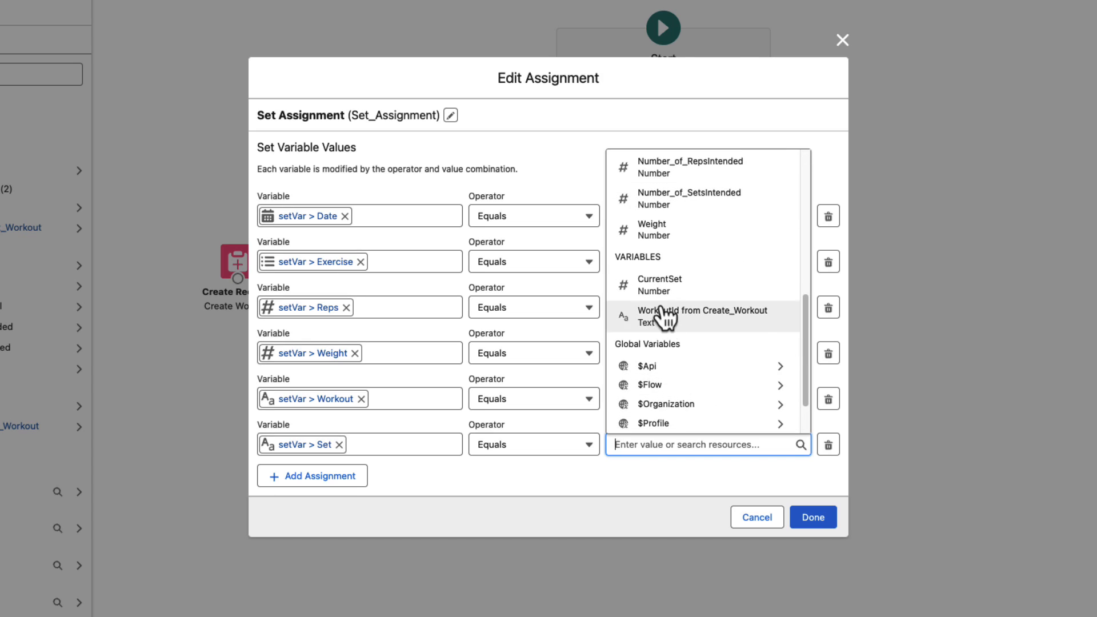
pyautogui.click(660, 284)
pyautogui.click(444, 483)
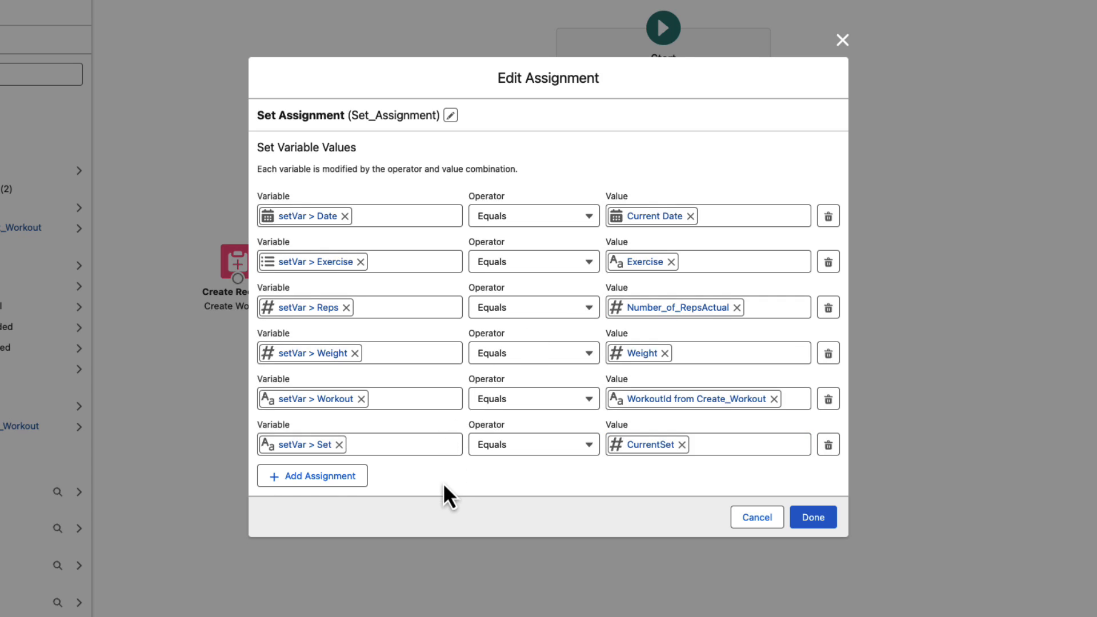
# - Add another assignment row and start a new variable resource for it with the API name setCollection
pyautogui.click(340, 479)
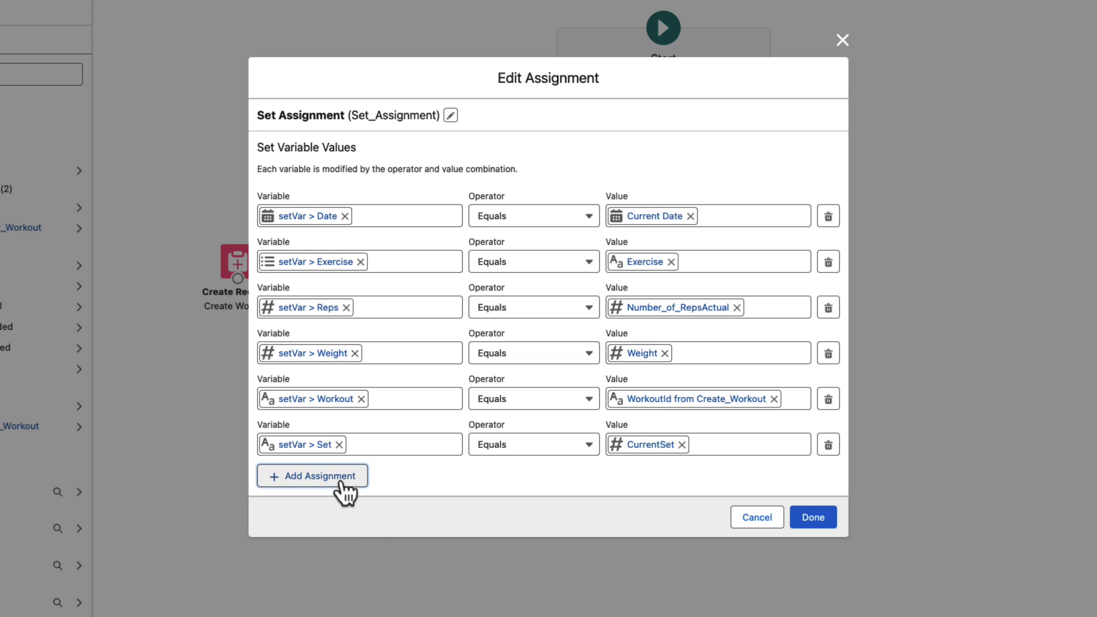
pyautogui.click(341, 465)
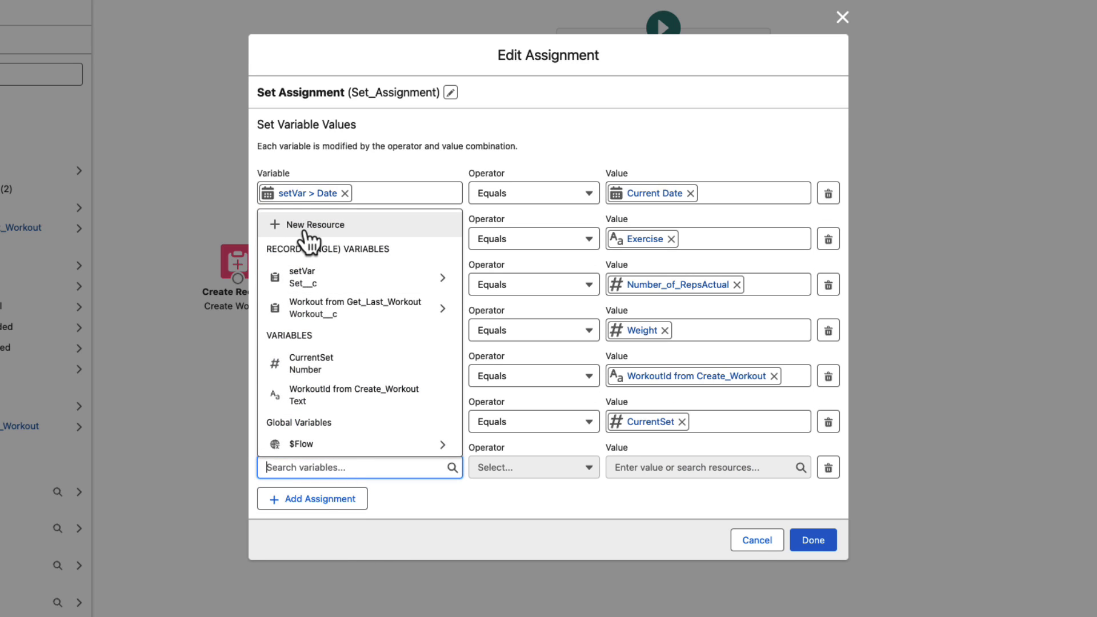
pyautogui.click(307, 228)
pyautogui.click(298, 252)
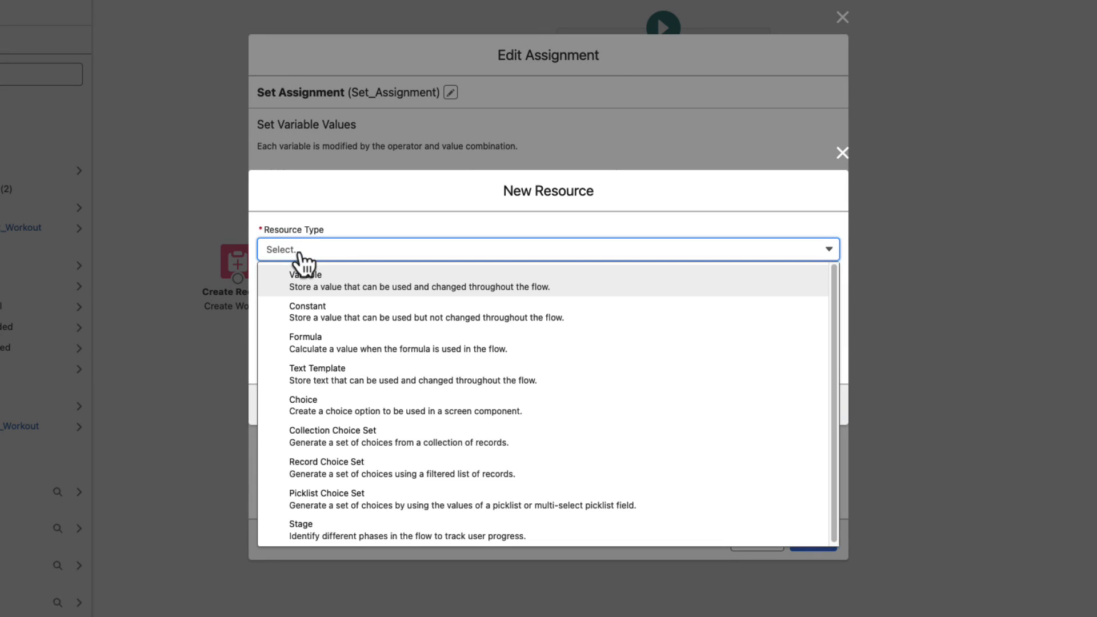
pyautogui.click(300, 281)
pyautogui.click(300, 280)
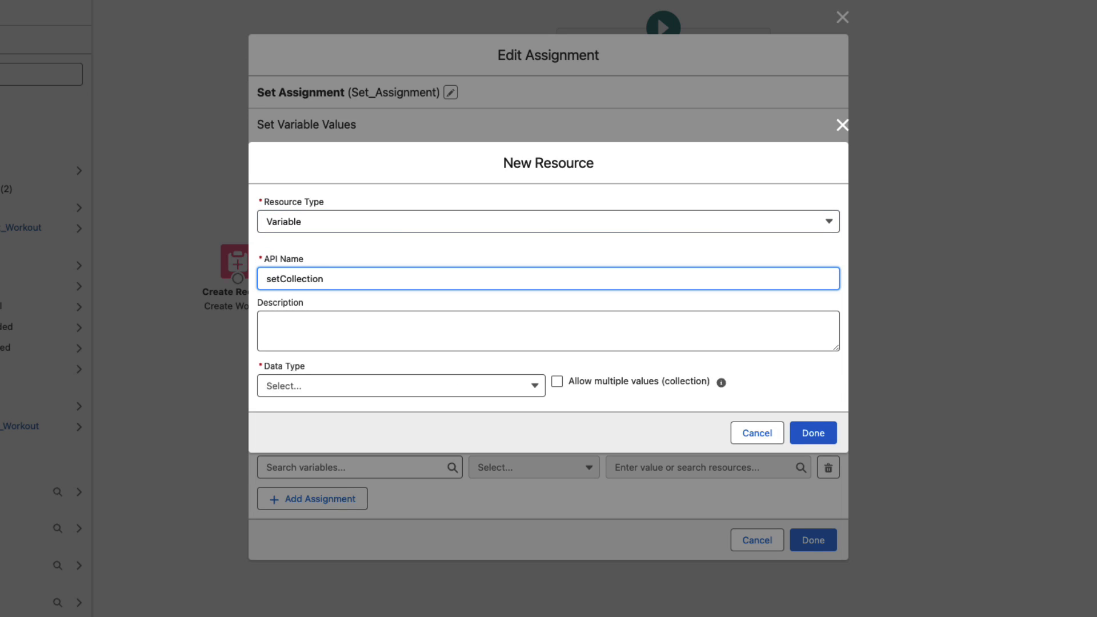
pyautogui.write('setCollection')
# - Make setCollection a Record variable that allows multiple values for the Set object, and save the resource
pyautogui.click(289, 387)
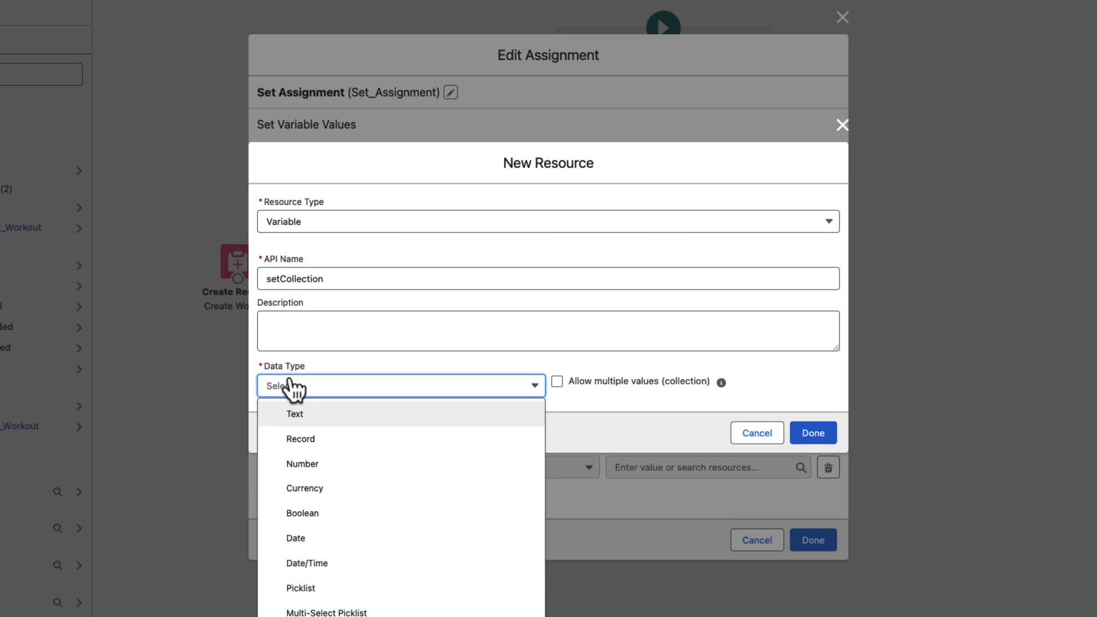
pyautogui.click(299, 438)
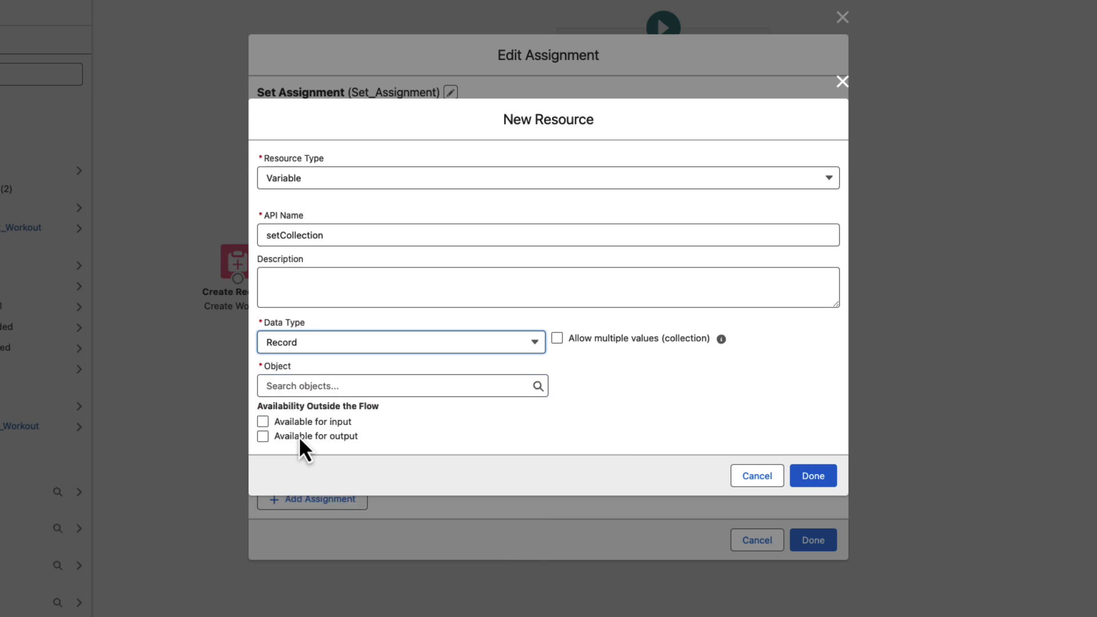
pyautogui.click(558, 338)
pyautogui.click(366, 387)
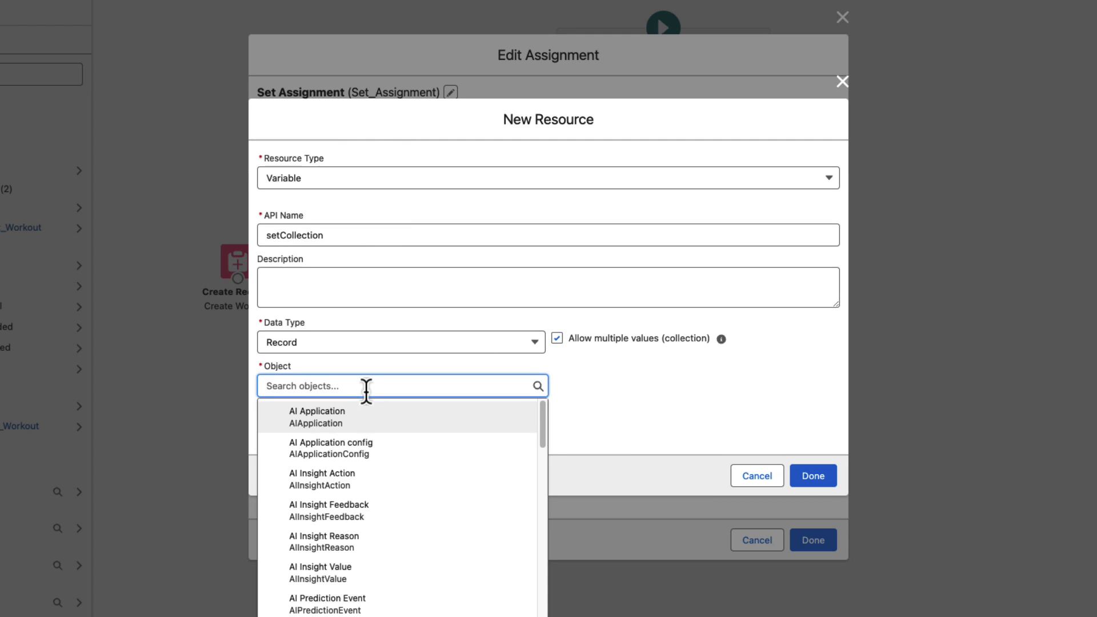
pyautogui.write('Set')
pyautogui.click(814, 475)
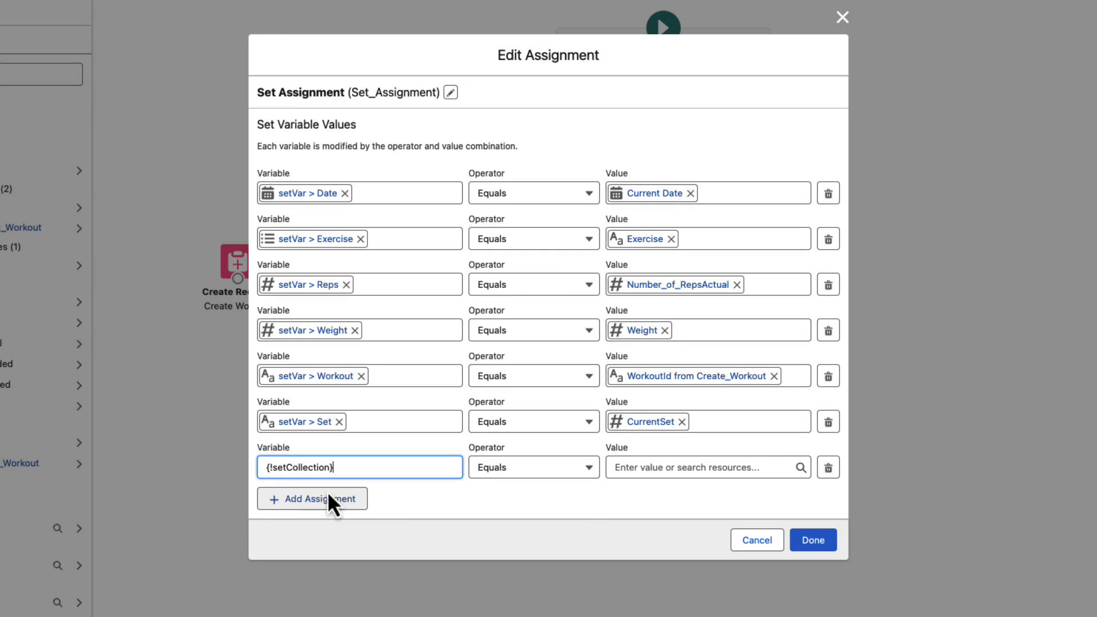
# - Have the setCollection row use the Add operator with setVar, save the assignment, and connect Set Screen to Set Assignment
pyautogui.click(526, 469)
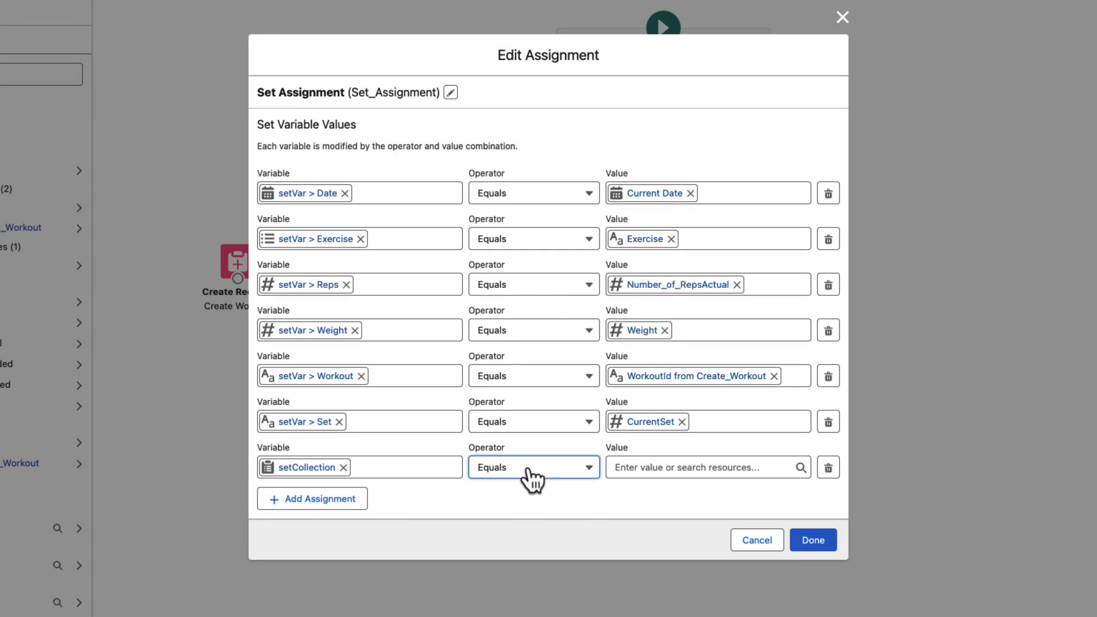
pyautogui.click(509, 272)
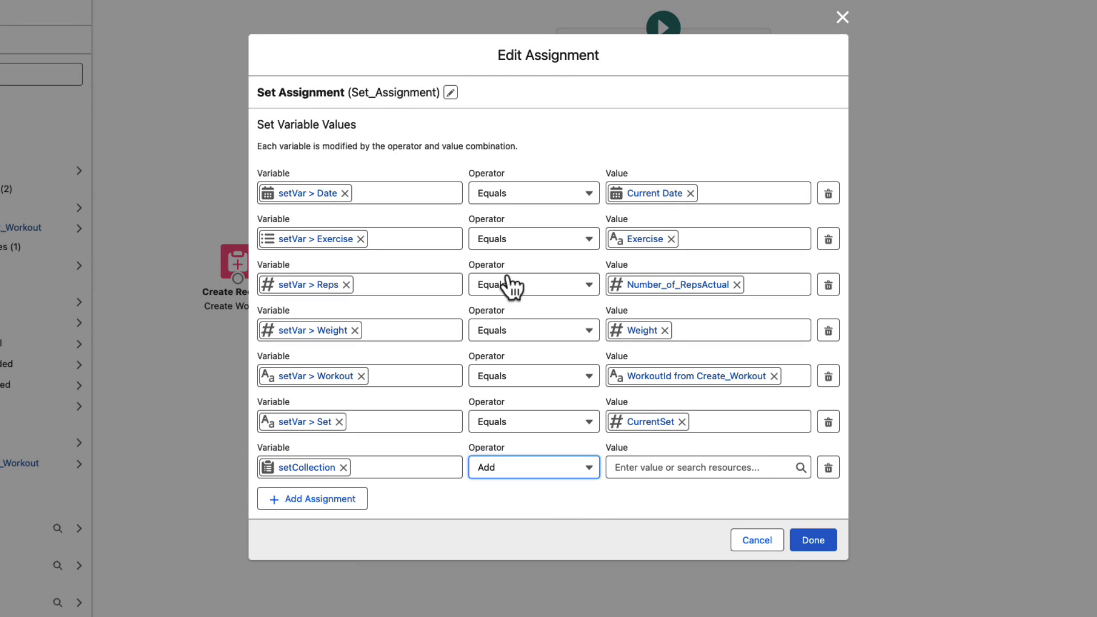
pyautogui.click(653, 467)
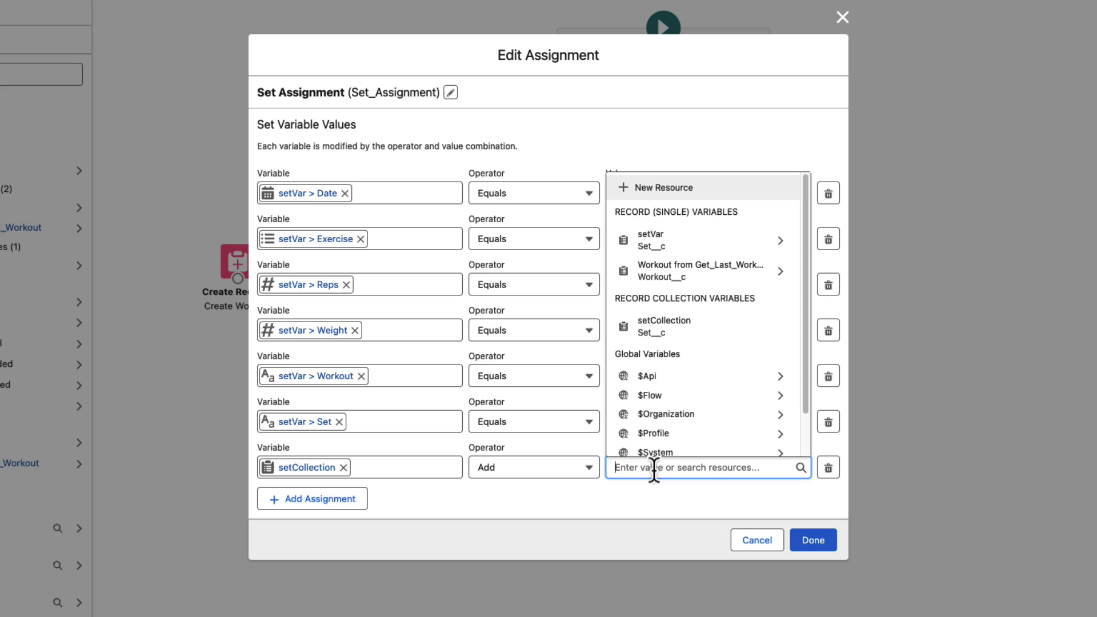
pyautogui.click(657, 245)
pyautogui.click(684, 450)
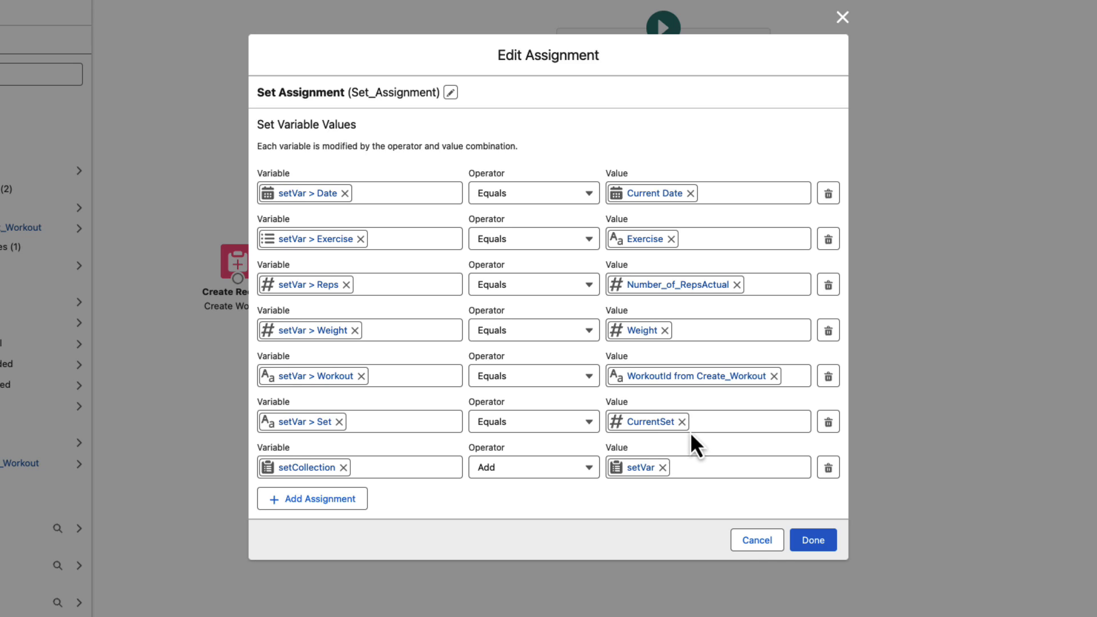
pyautogui.click(812, 544)
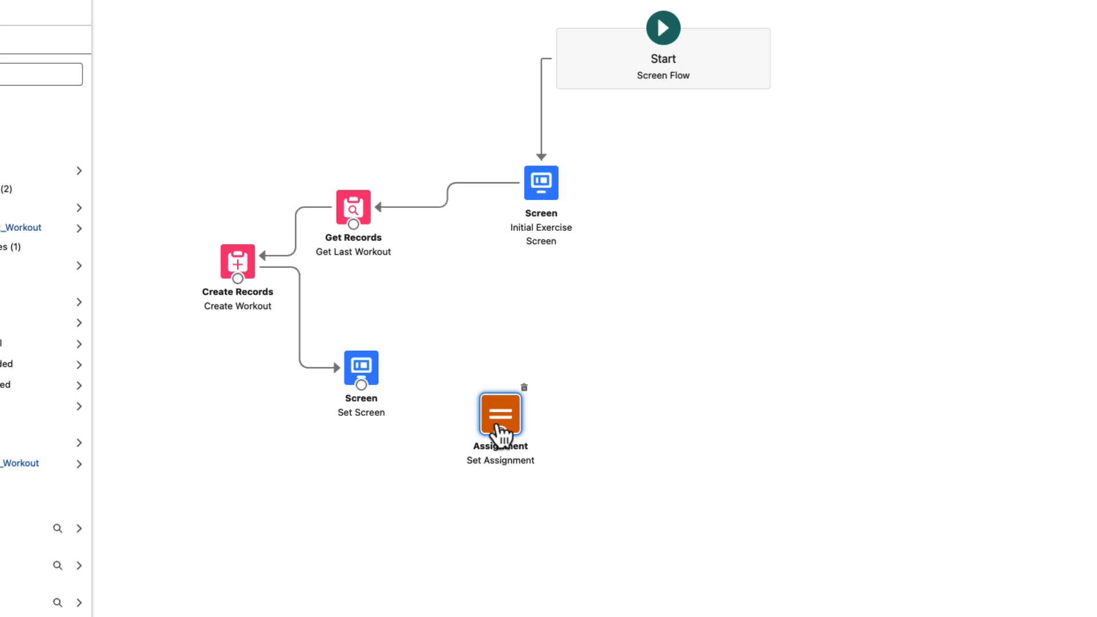
pyautogui.moveTo(361, 389); pyautogui.dragTo(358, 387)
pyautogui.moveTo(496, 425)
pyautogui.mouseDown()
pyautogui.moveTo(510, 439)
pyautogui.moveTo(505, 428)
pyautogui.mouseUp()
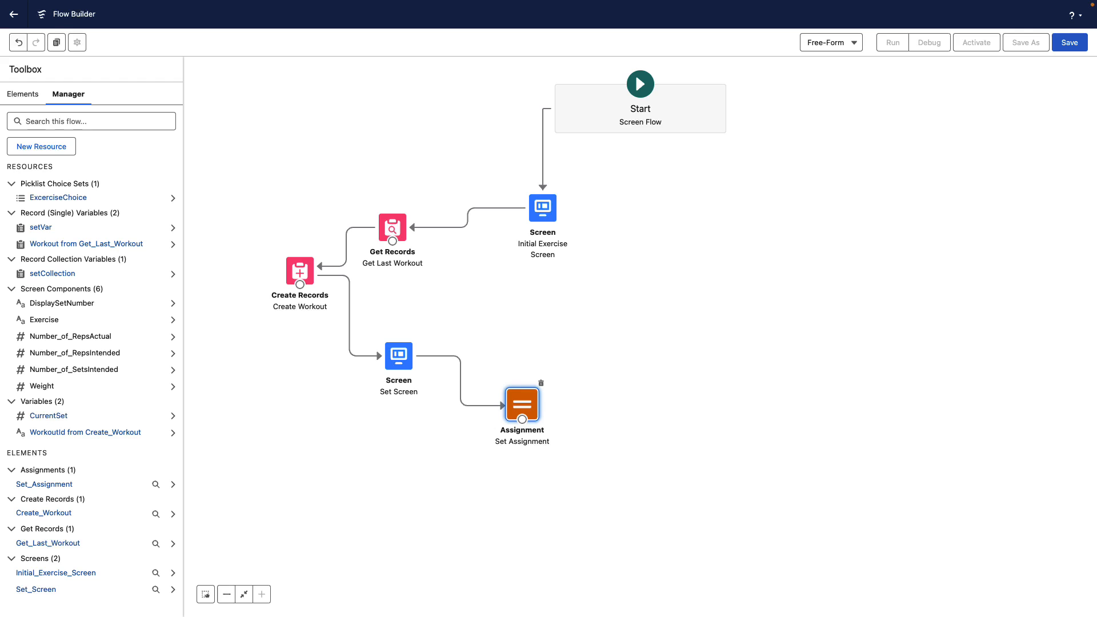
# - Add a Decision labelled "Have they done enough sets?" described as "Has the athlete gone through the sets screen for the right number of intended sets?"
pyautogui.click(23, 96)
pyautogui.moveTo(50, 217); pyautogui.dragTo(599, 385)
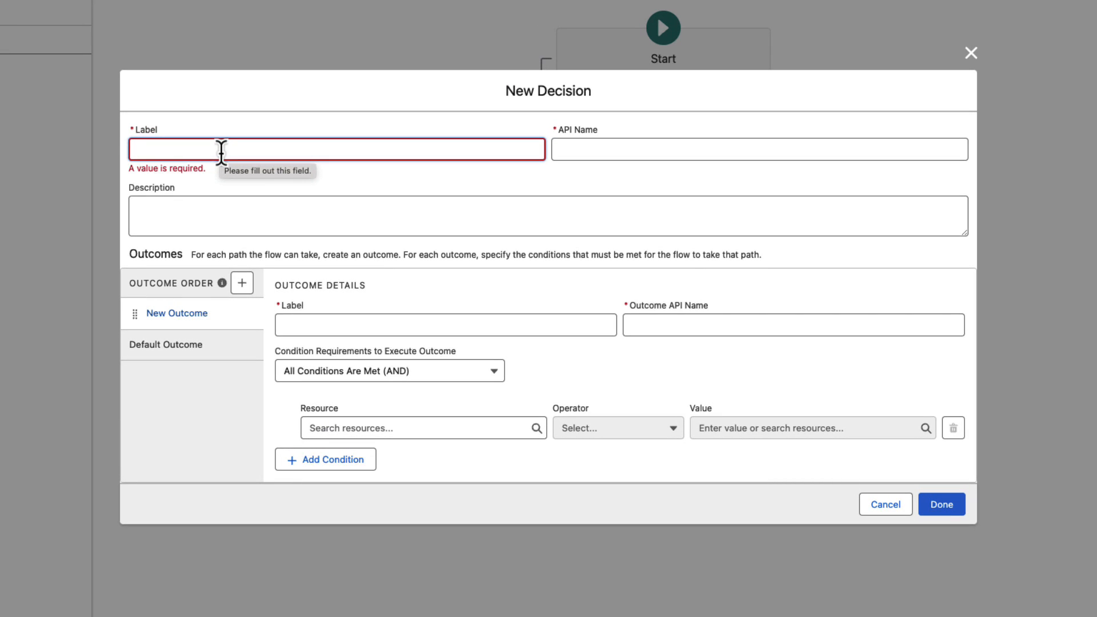
pyautogui.write('Have they do')
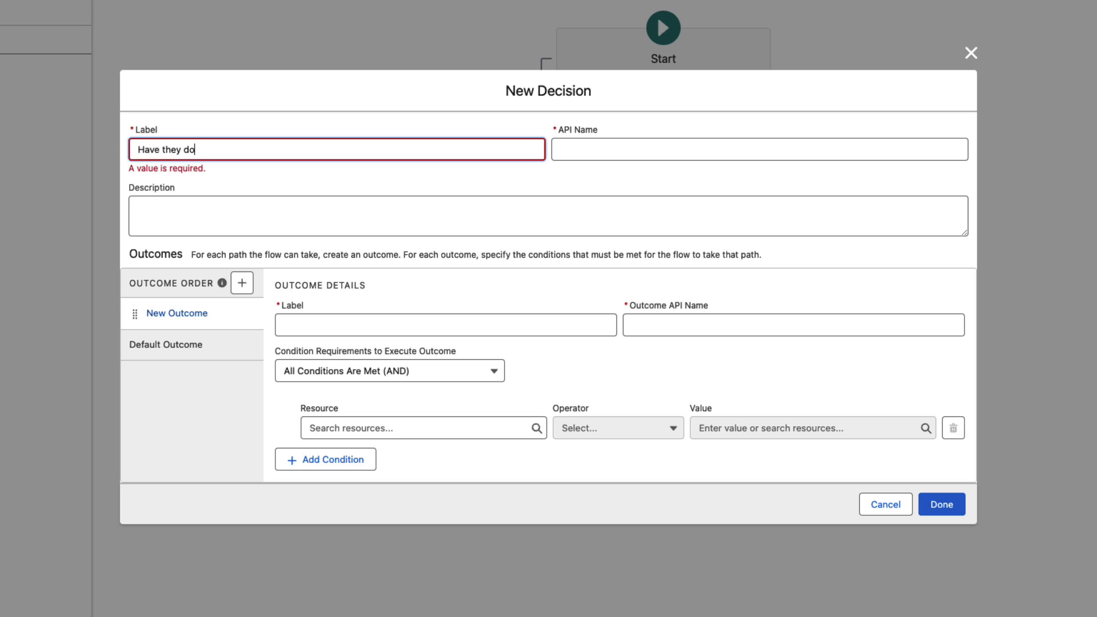
pyautogui.write('?')
pyautogui.press('Tab')
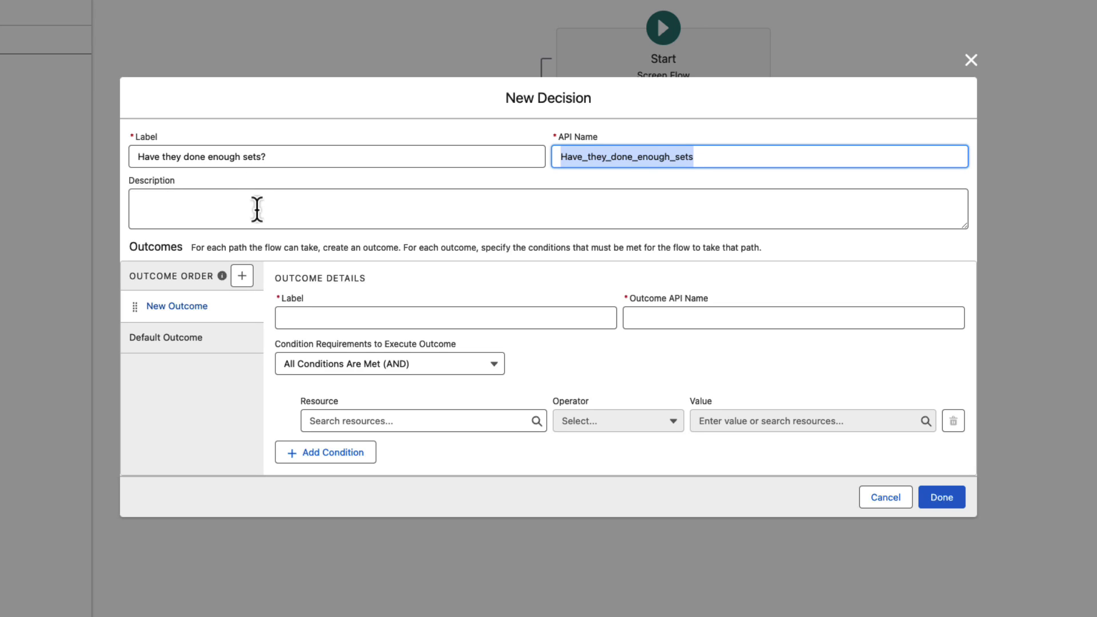
pyautogui.click(226, 203)
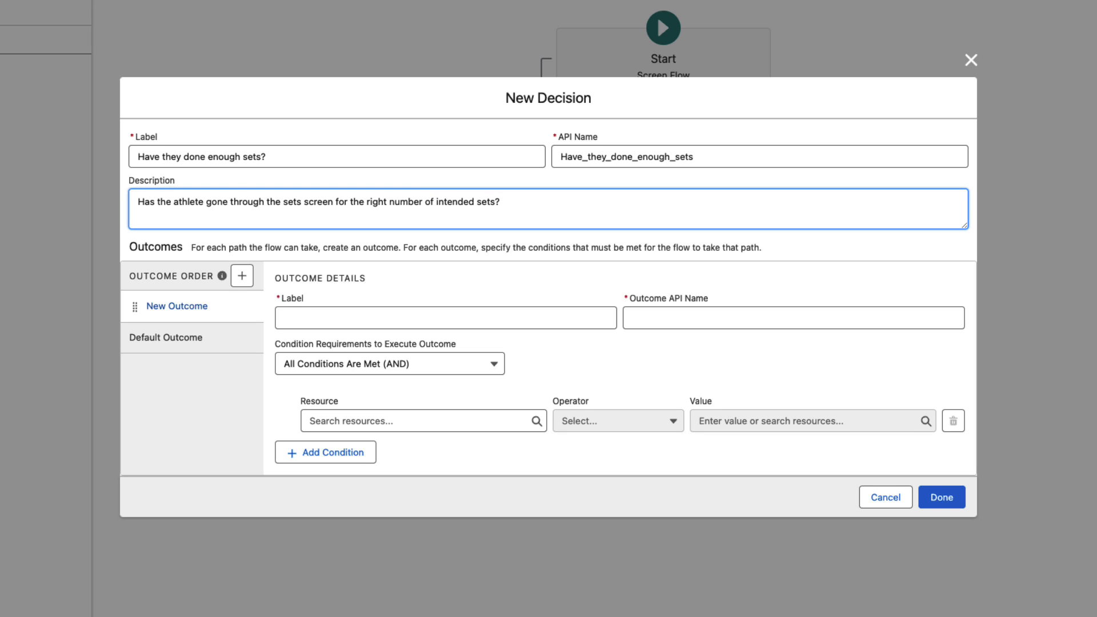
# - Label the decision's first outcome Sets Completed
pyautogui.click(329, 319)
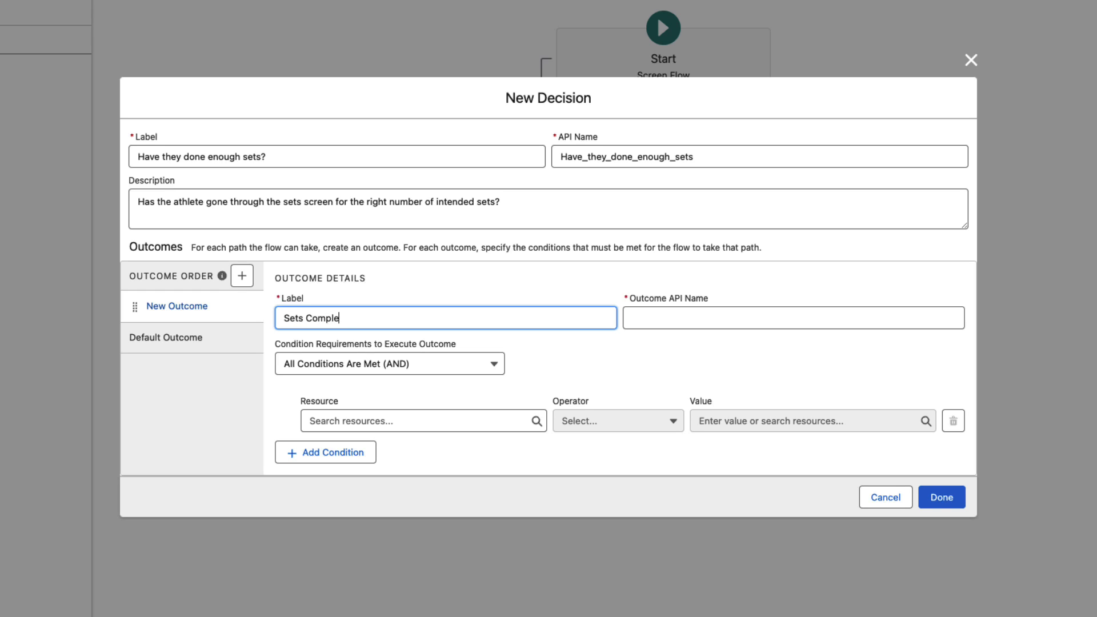
pyautogui.write('Sets Completed')
pyautogui.press('Tab')
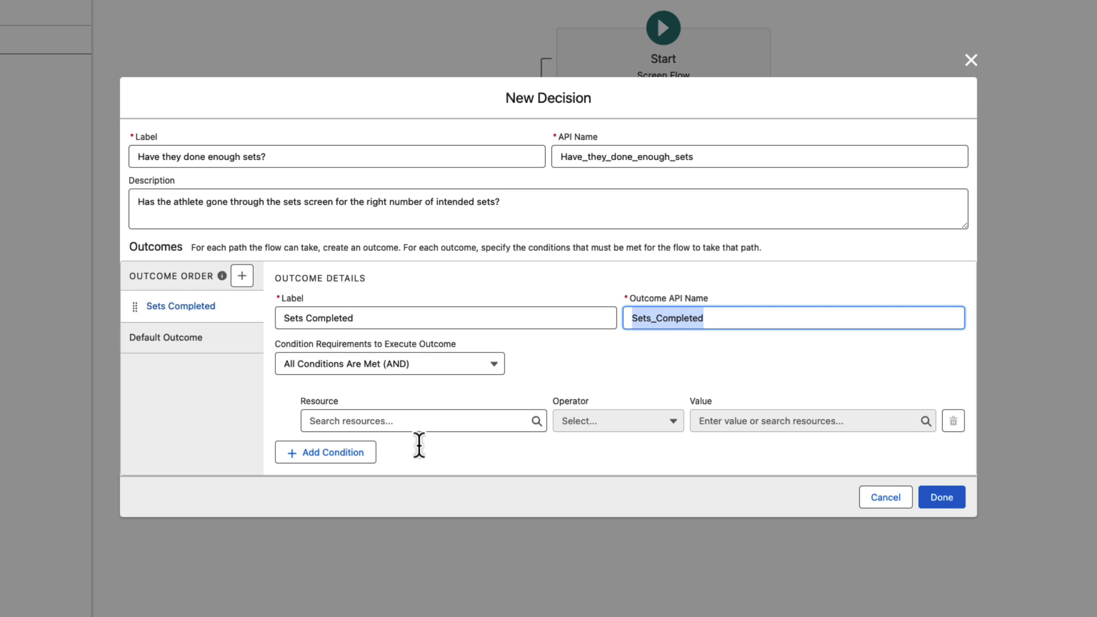
# - Define the Sets Completed condition as CurrentSet Equals Number_of_SetsIntended
pyautogui.click(412, 421)
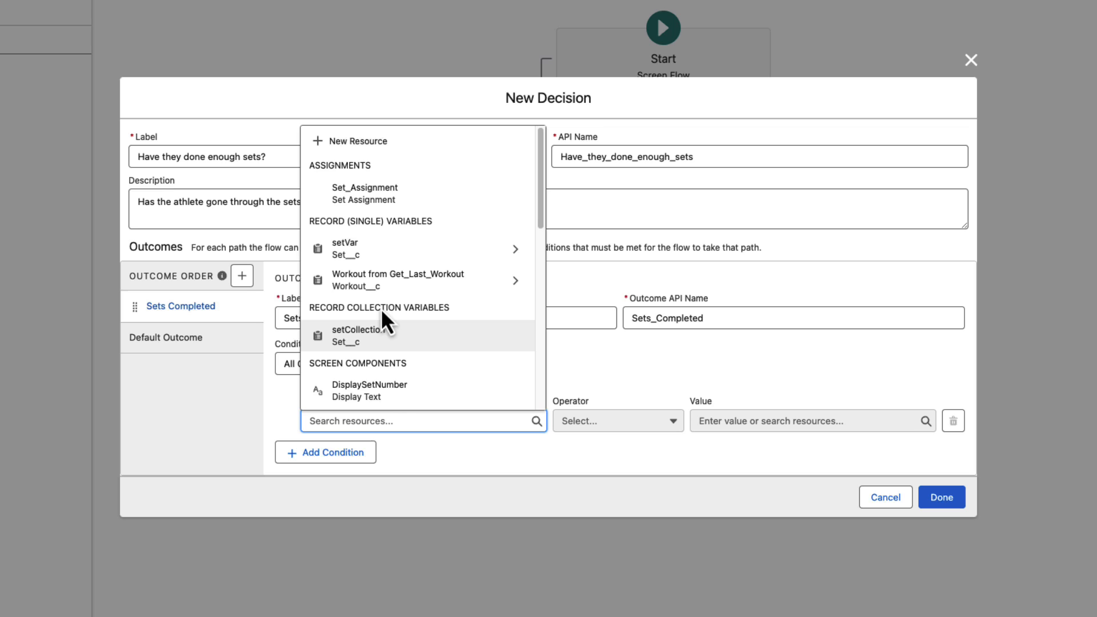
pyautogui.scroll(-5, 395, 350)
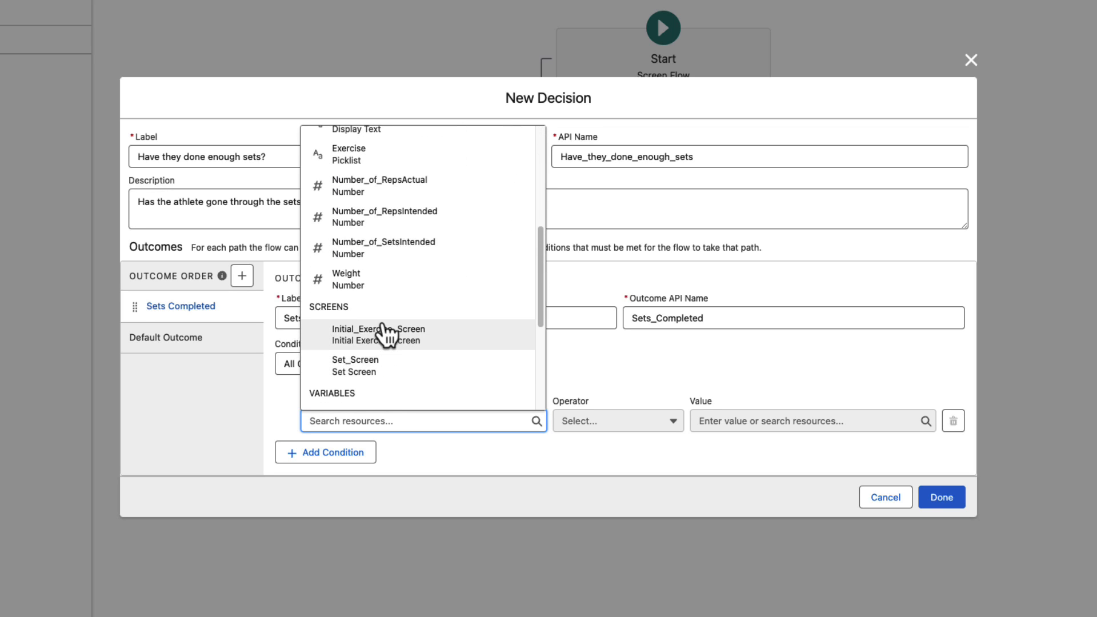
pyautogui.scroll(-3, 380, 338)
pyautogui.click(372, 343)
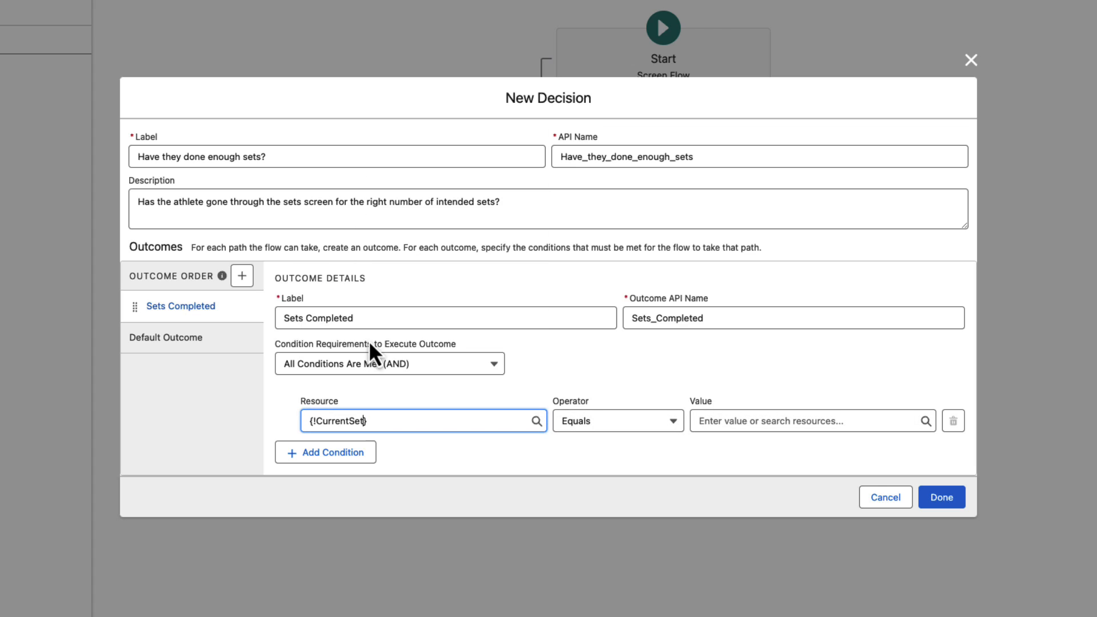
pyautogui.click(729, 424)
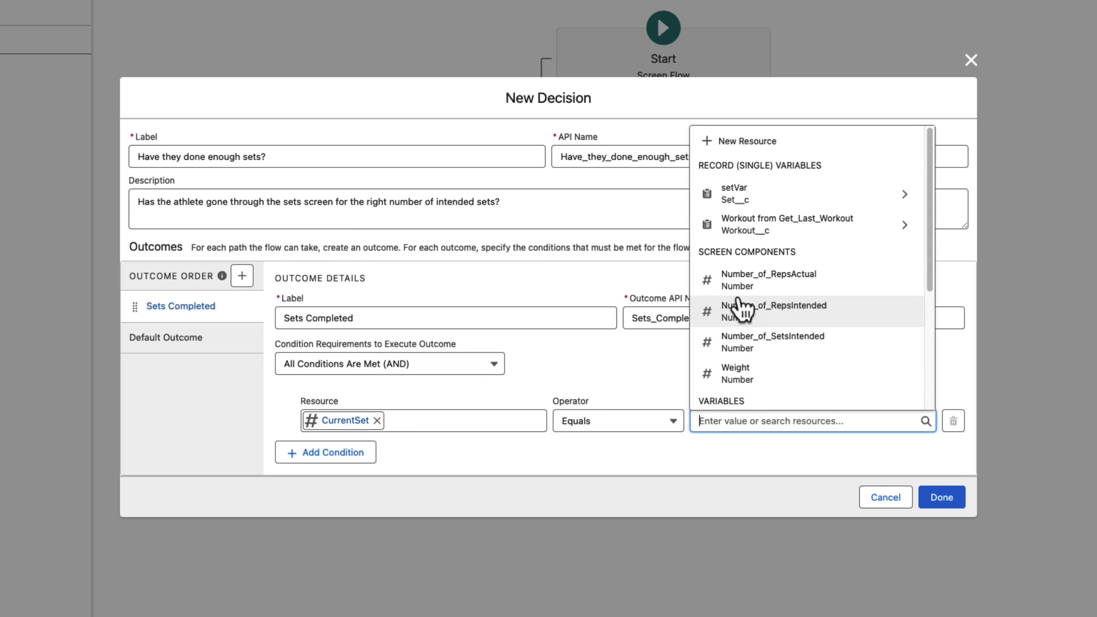
pyautogui.click(734, 357)
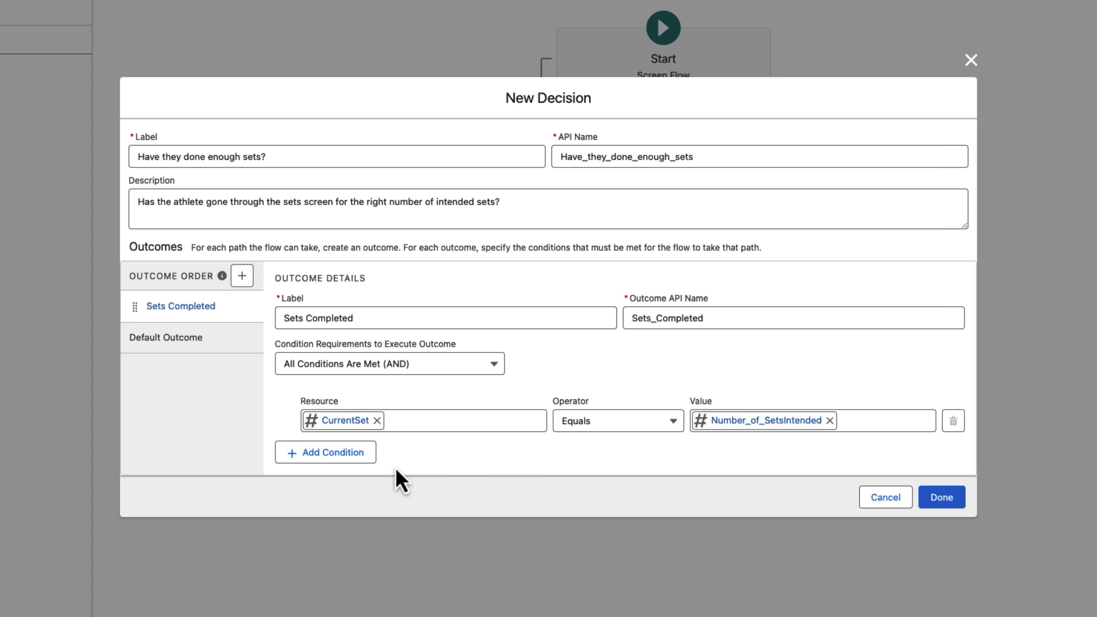
# - Relabel the default outcome "Need more sets", save the decision, and connect Set Assignment to it
pyautogui.click(194, 348)
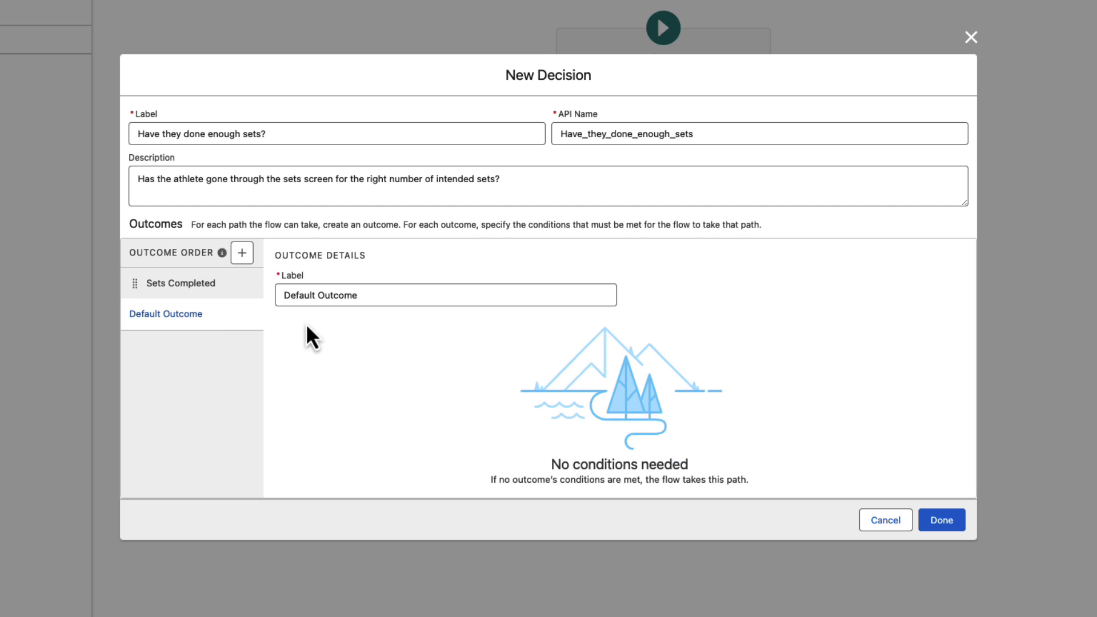
pyautogui.tripleClick(330, 296)
pyautogui.press('BackSpace')
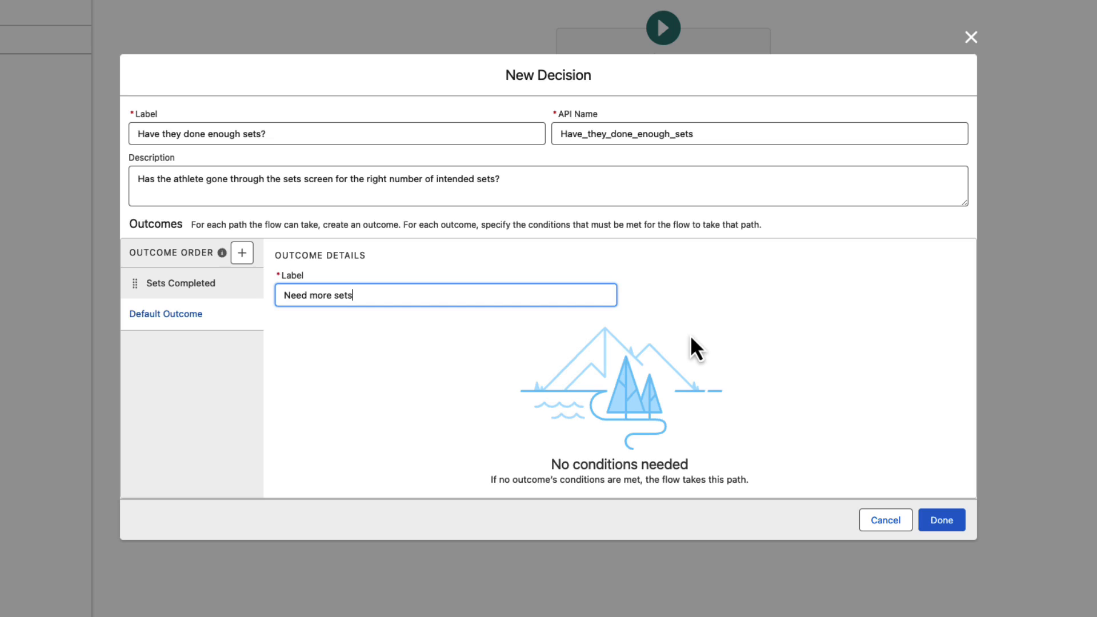
pyautogui.click(941, 520)
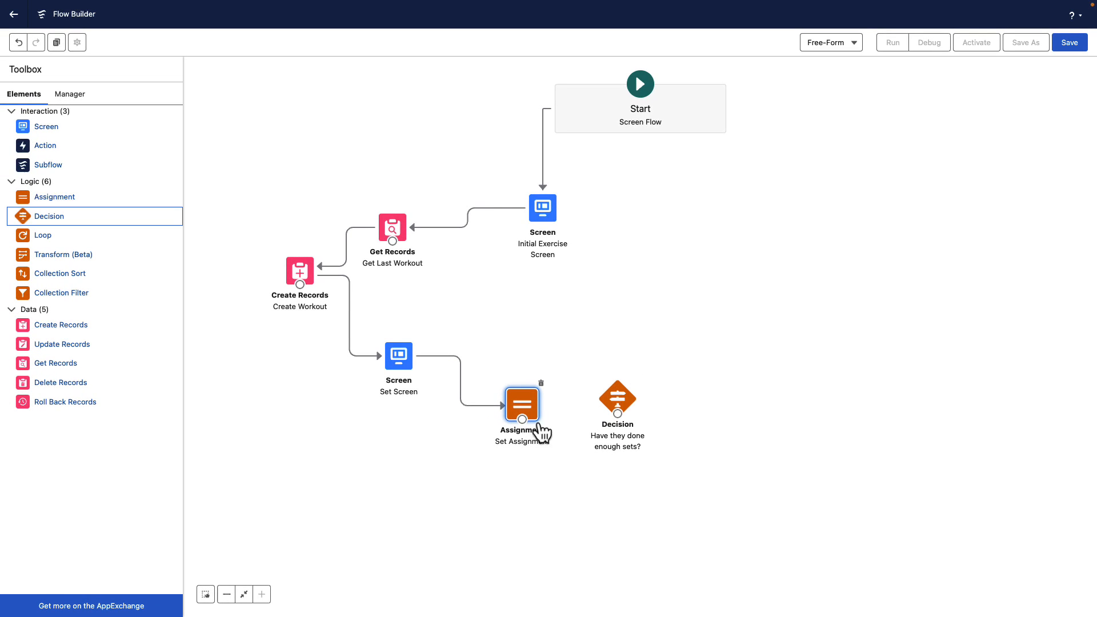
pyautogui.moveTo(524, 430); pyautogui.dragTo(534, 407)
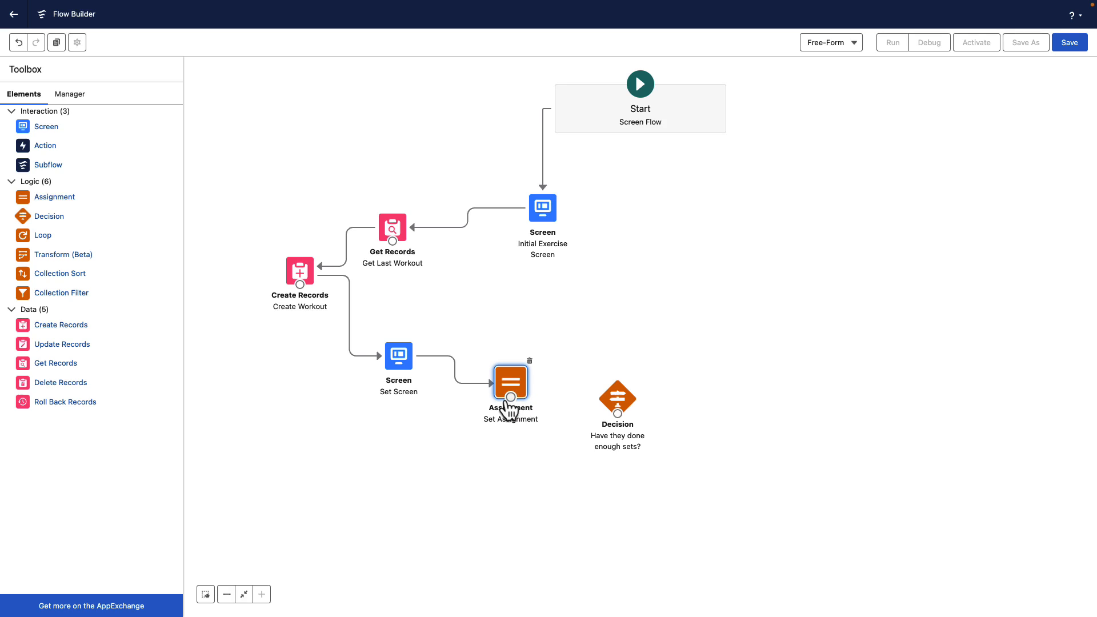
pyautogui.moveTo(633, 414); pyautogui.dragTo(626, 410)
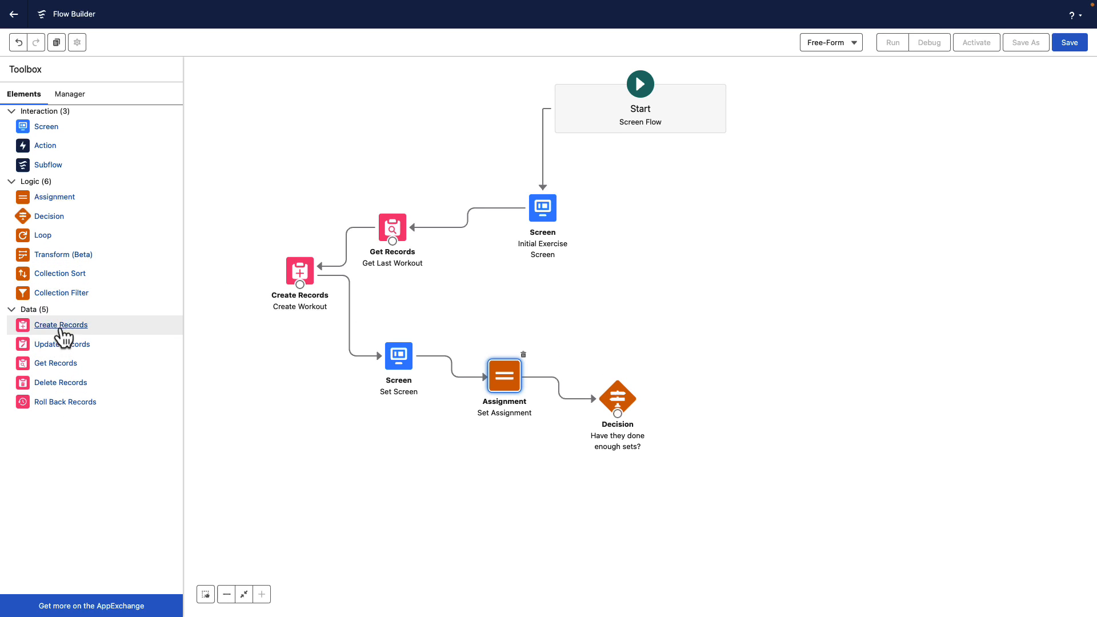
# - Add a Create Records element beside the decision and label it Create Sets
pyautogui.moveTo(60, 325); pyautogui.dragTo(744, 376)
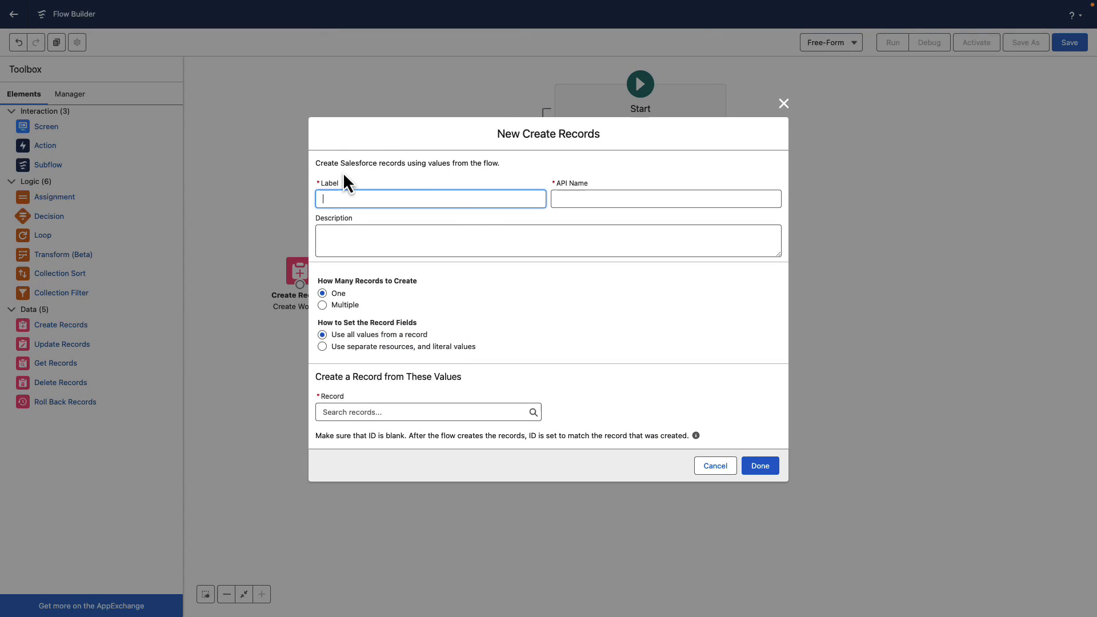
pyautogui.write('Create')
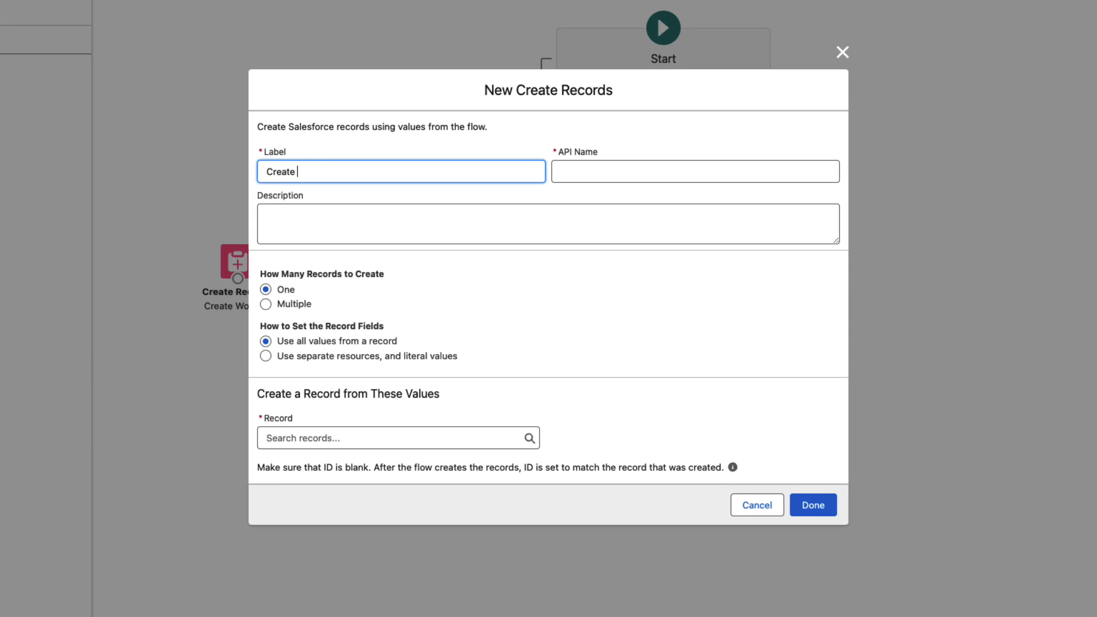
pyautogui.write(' Sets')
pyautogui.press('Tab')
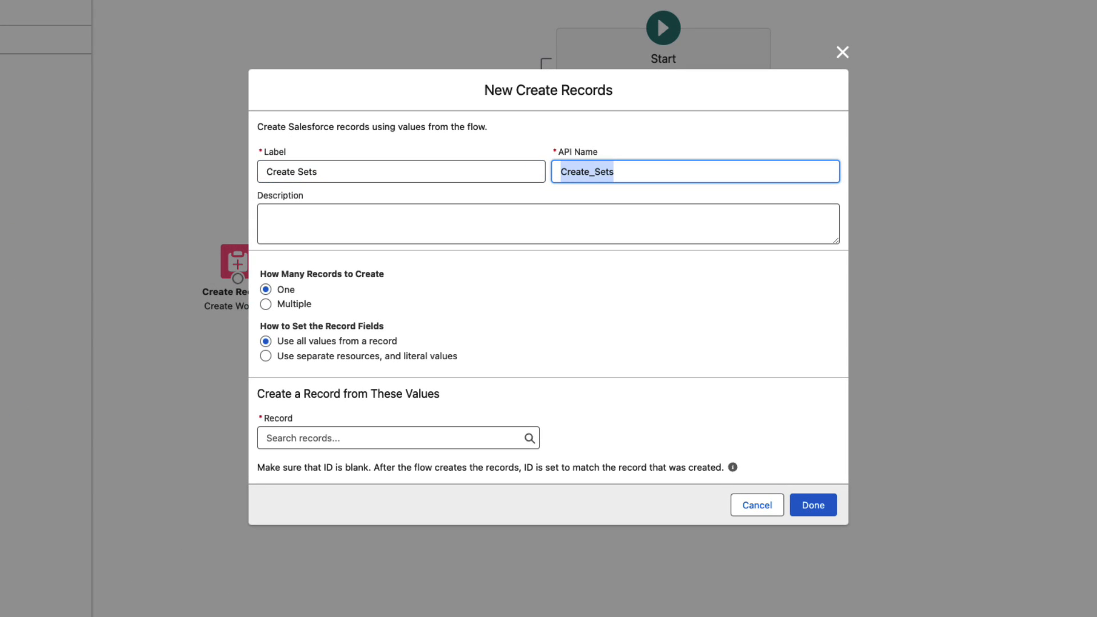
# - Configure Create Sets to create multiple records from the setCollection record collection
pyautogui.click(269, 304)
pyautogui.click(293, 404)
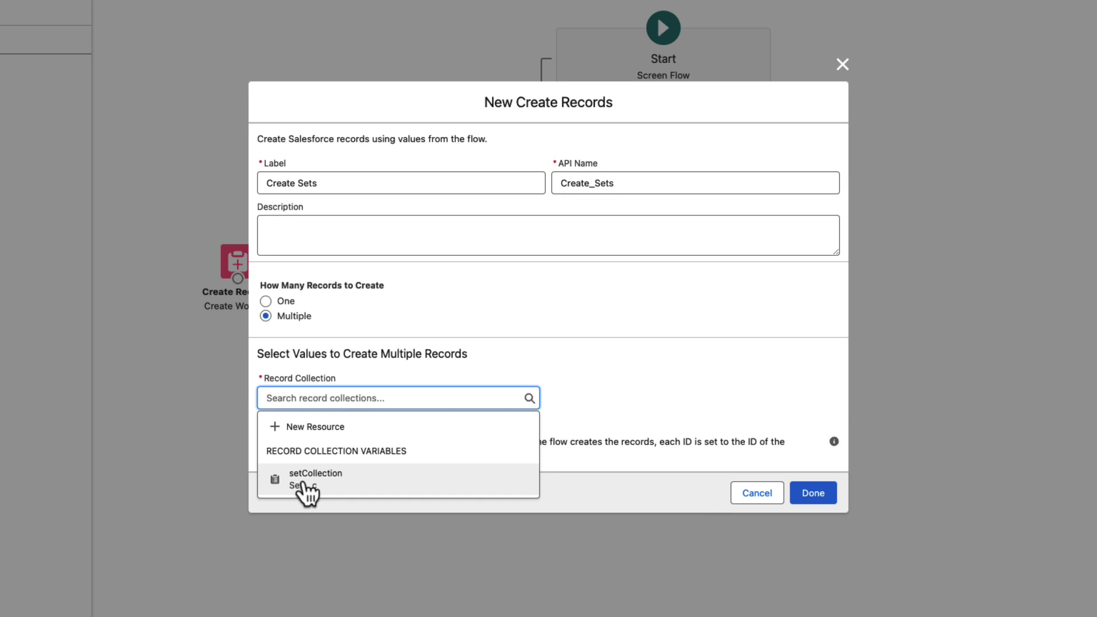
pyautogui.click(304, 482)
pyautogui.click(379, 373)
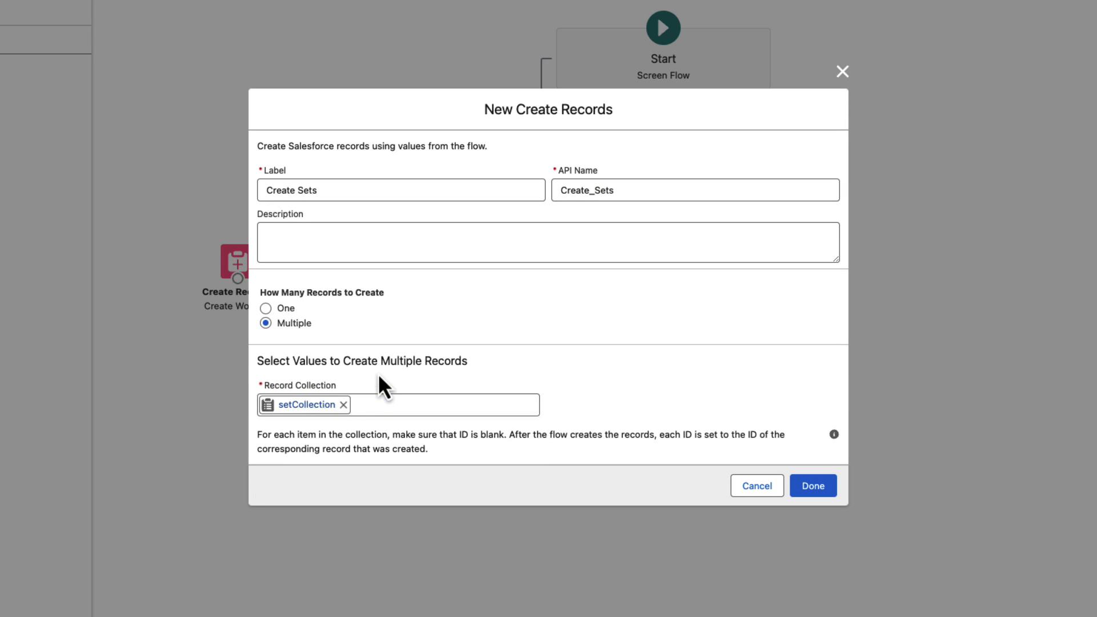
# - Save the Create Sets element and connect the decision to it with the Sets Completed outcome
pyautogui.click(807, 486)
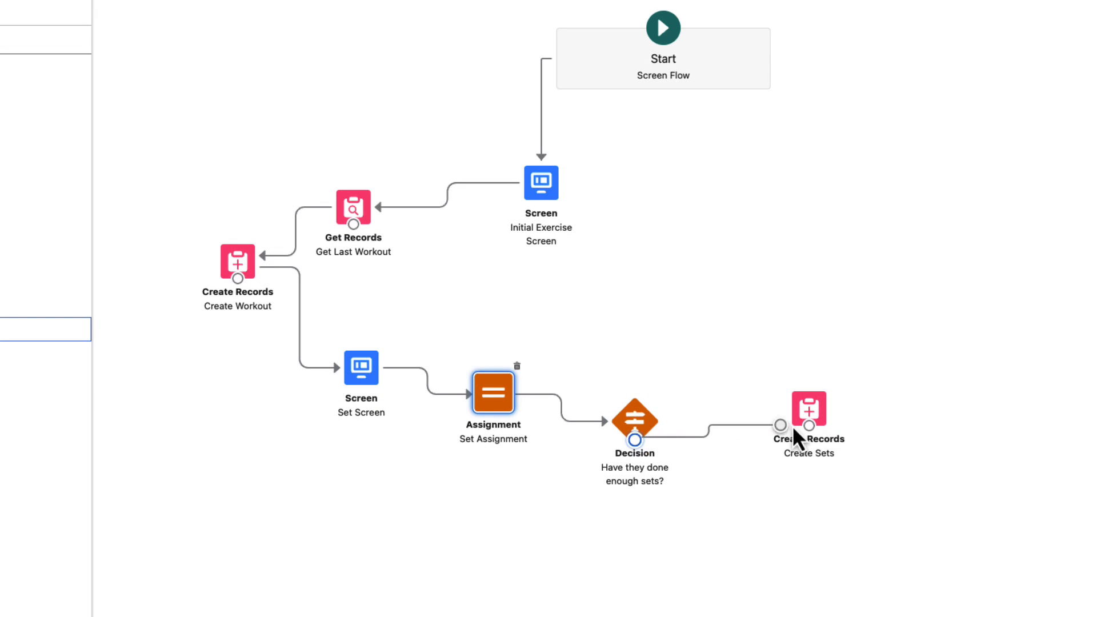
pyautogui.moveTo(793, 426); pyautogui.dragTo(809, 423)
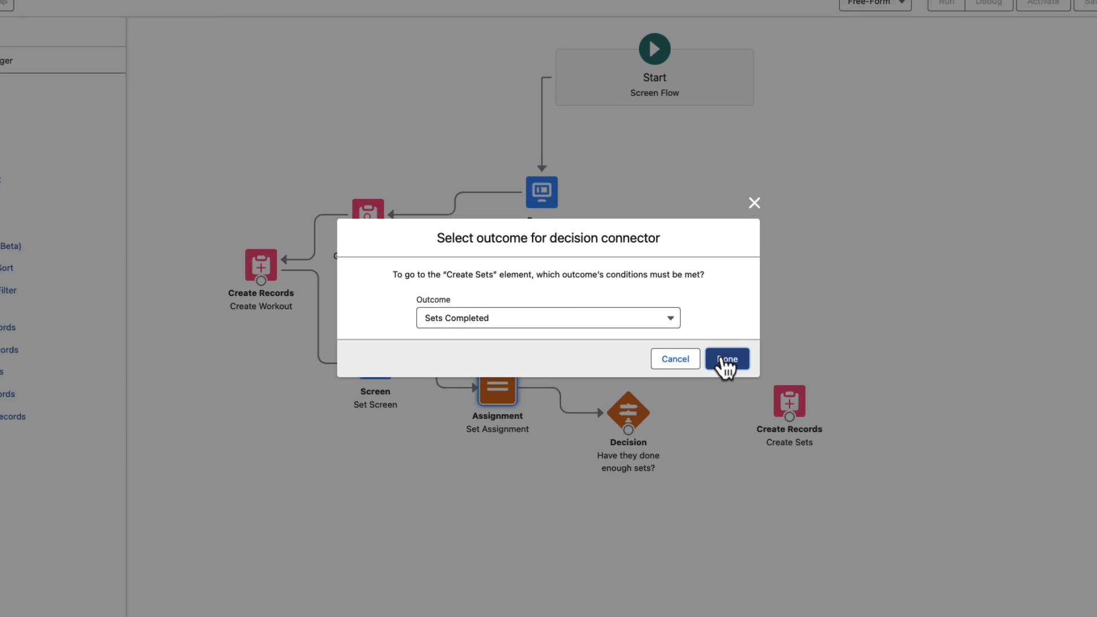
pyautogui.click(723, 360)
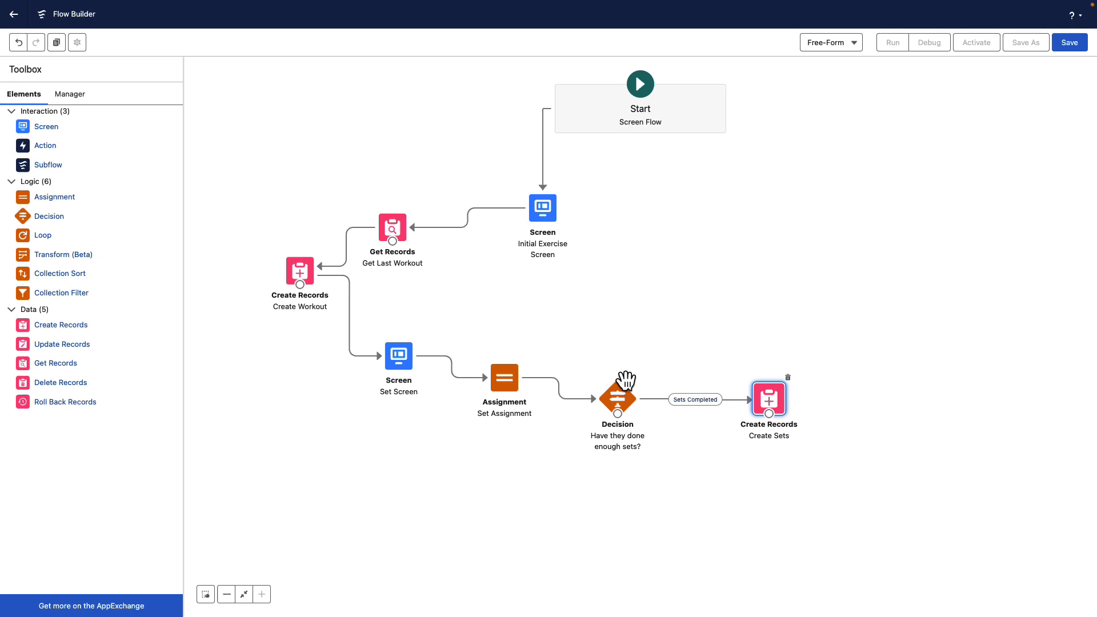
# - Add an Assignment element above the decision and label it Update Current Set Number
pyautogui.moveTo(80, 216); pyautogui.dragTo(615, 307)
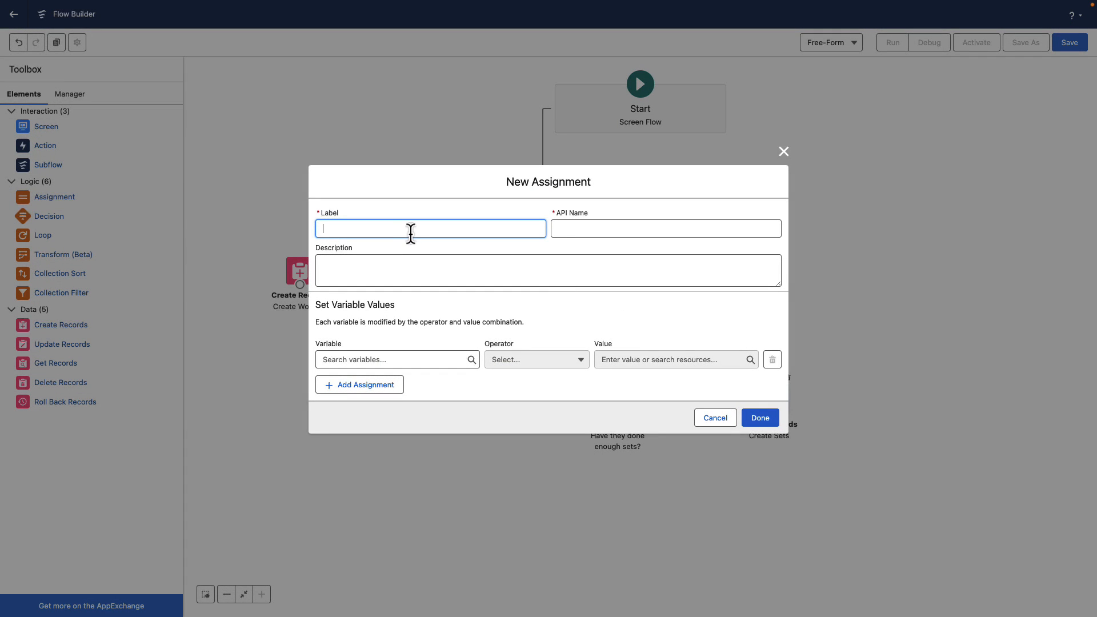
pyautogui.write('Update Current Set')
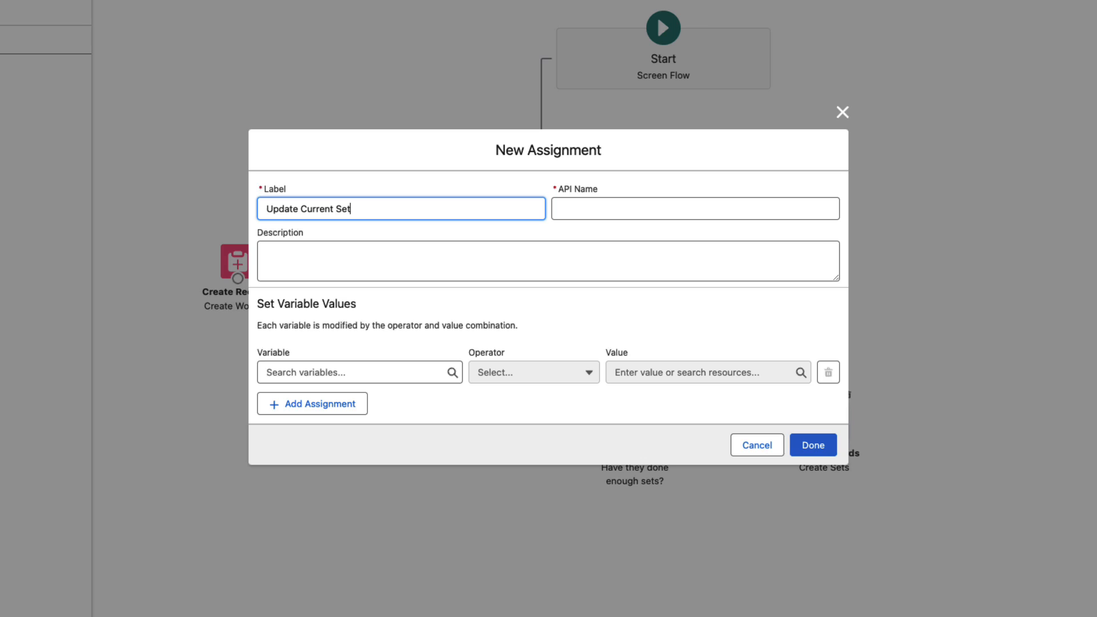
pyautogui.write(' Number')
pyautogui.press('Tab')
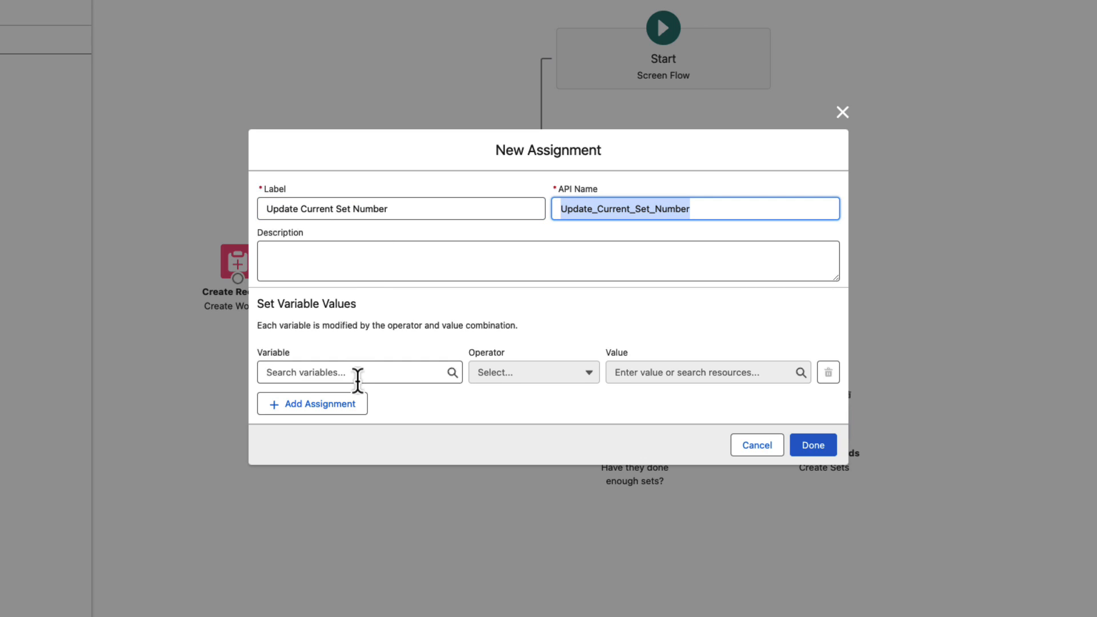
# - Make the assignment add 1 to the CurrentSet variable and save the element
pyautogui.click(357, 378)
pyautogui.scroll(-1, 340, 489)
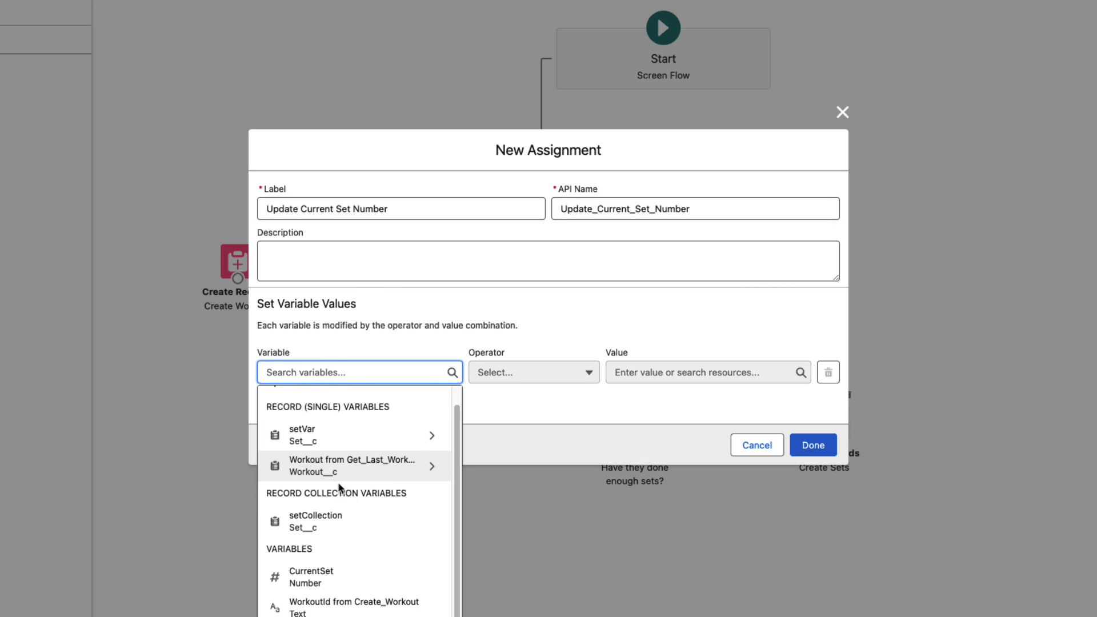
pyautogui.click(323, 580)
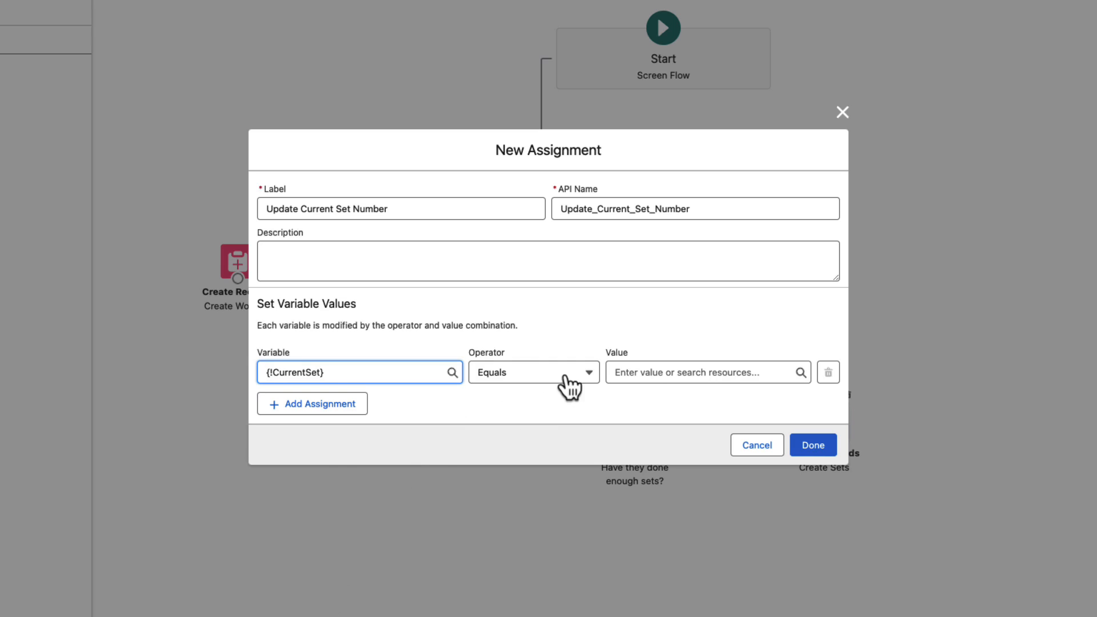
pyautogui.click(570, 386)
pyautogui.click(530, 426)
pyautogui.click(639, 372)
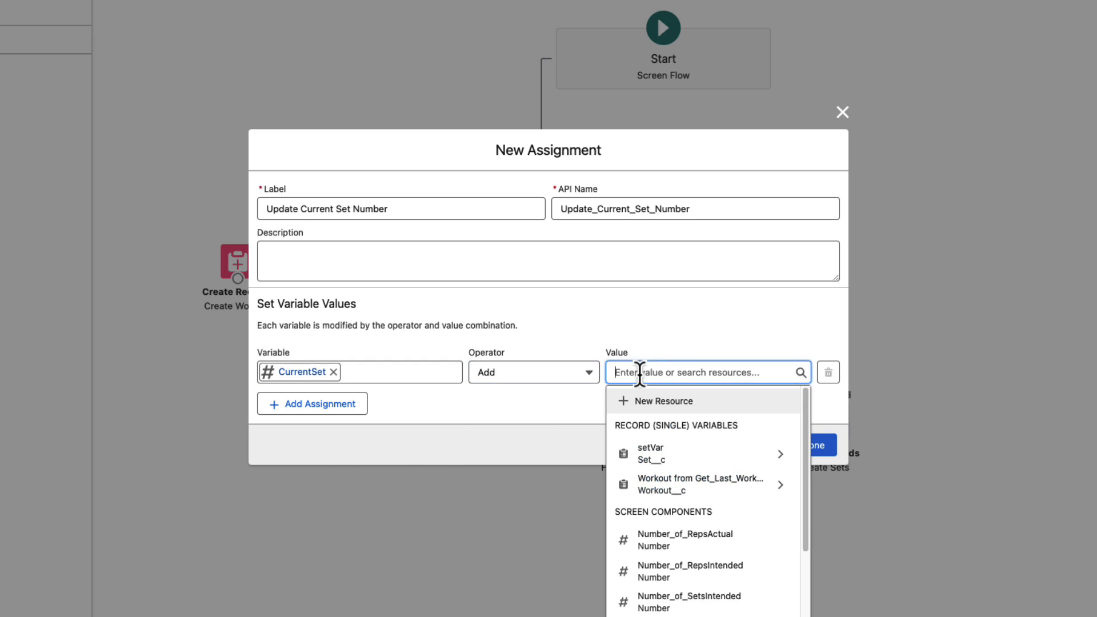
pyautogui.write('1')
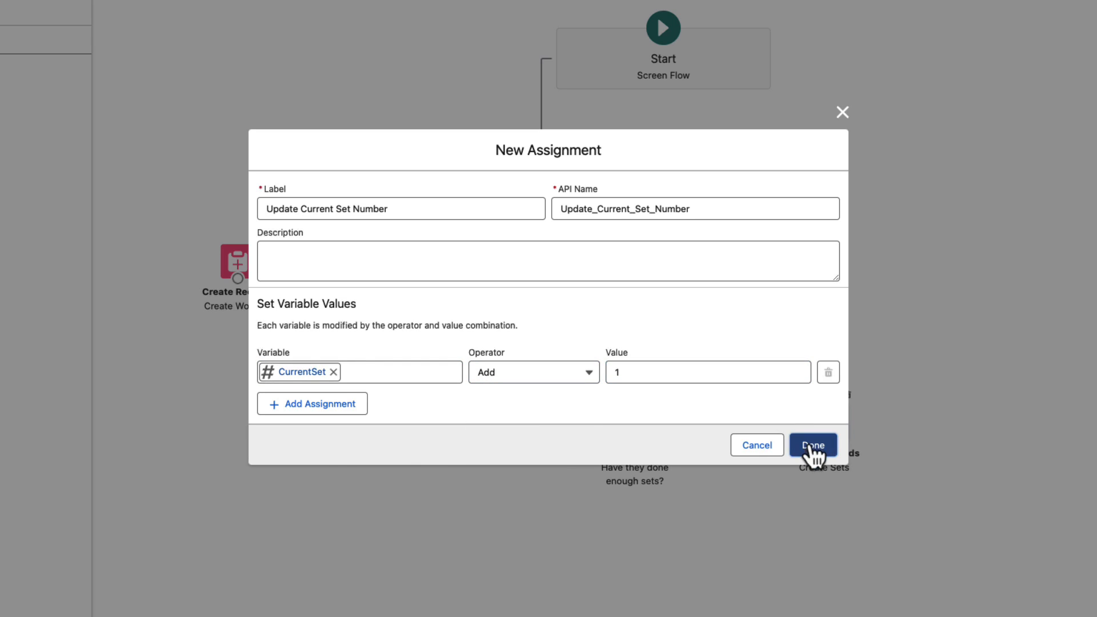
pyautogui.click(812, 450)
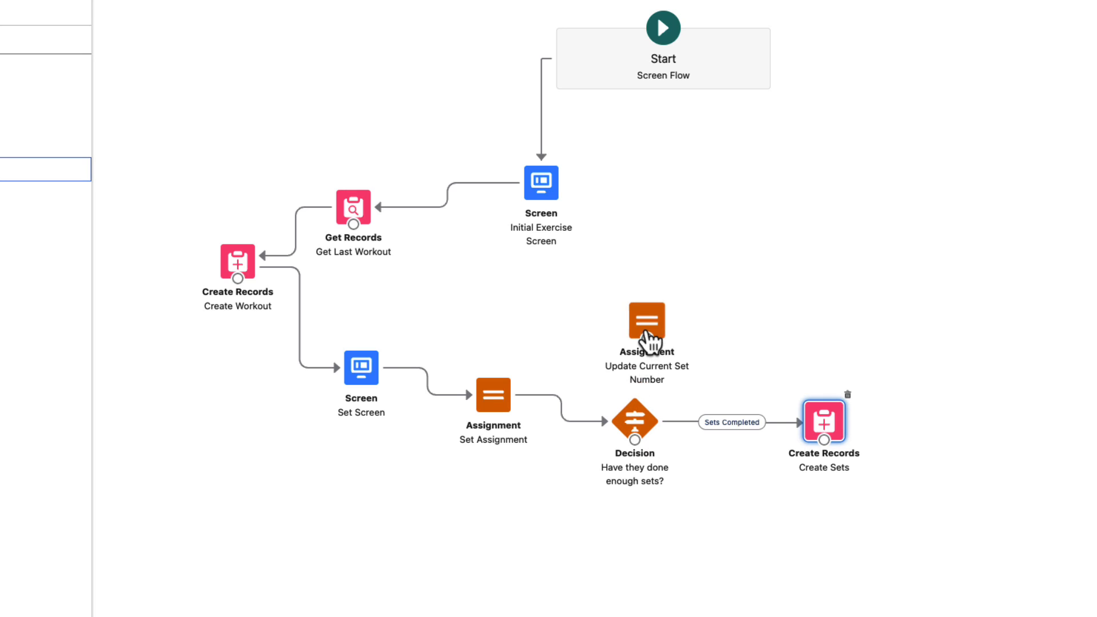
# - Move Update Current Set Number further above the decision and link the decision through it back to Set Screen
pyautogui.moveTo(647, 325); pyautogui.dragTo(623, 269)
pyautogui.moveTo(635, 439); pyautogui.dragTo(355, 382)
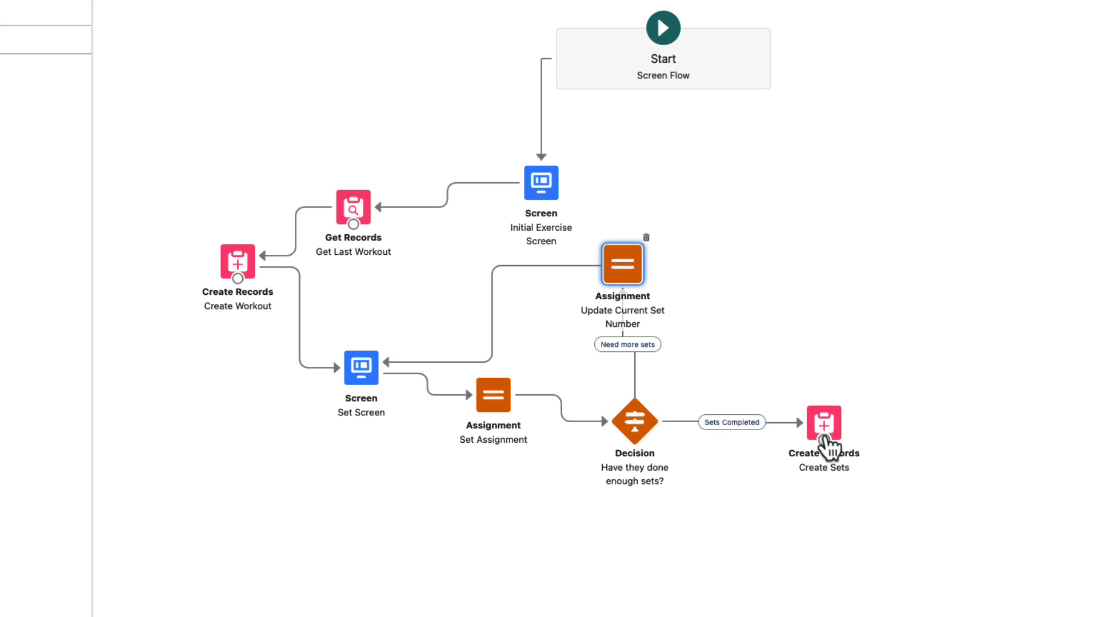
# - Save the flow with the label Workout App2
pyautogui.click(1069, 1)
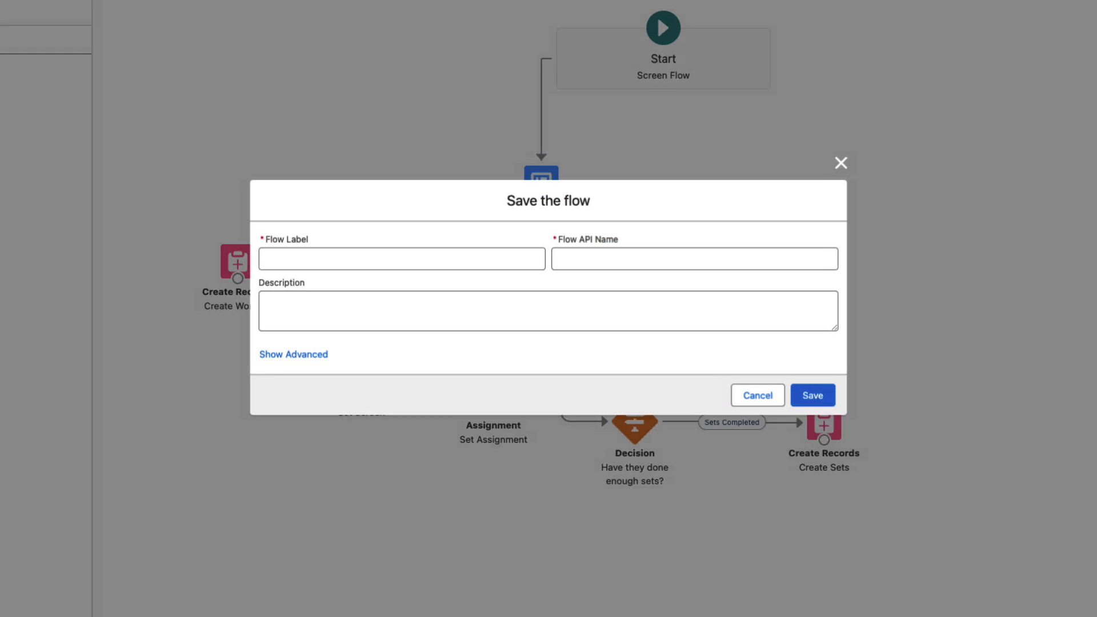
pyautogui.click(333, 254)
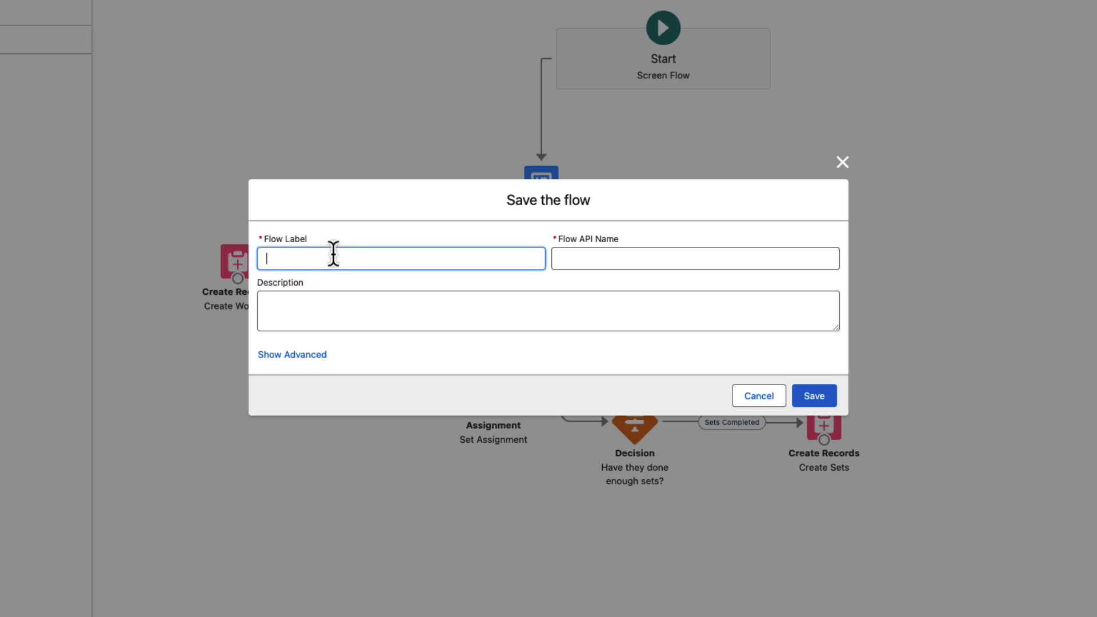
pyautogui.write('Workout APp')
pyautogui.press('Tab')
pyautogui.click(372, 255)
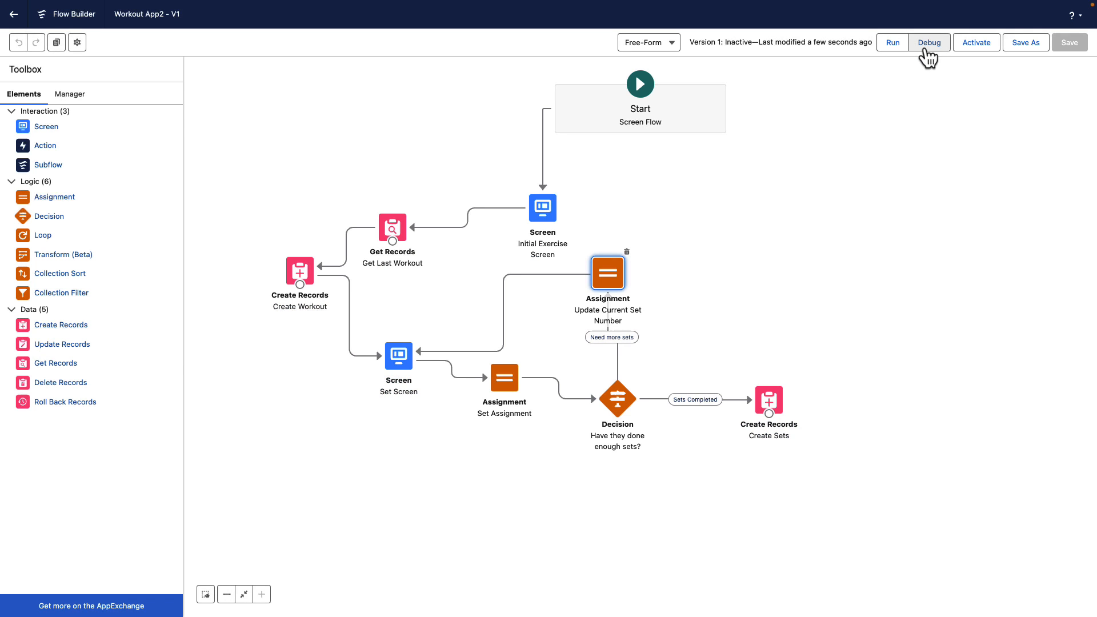
# - Debug the flow with the default options, entering Bench Press, 3 sets and 4 reps on the first screen
pyautogui.click(931, 48)
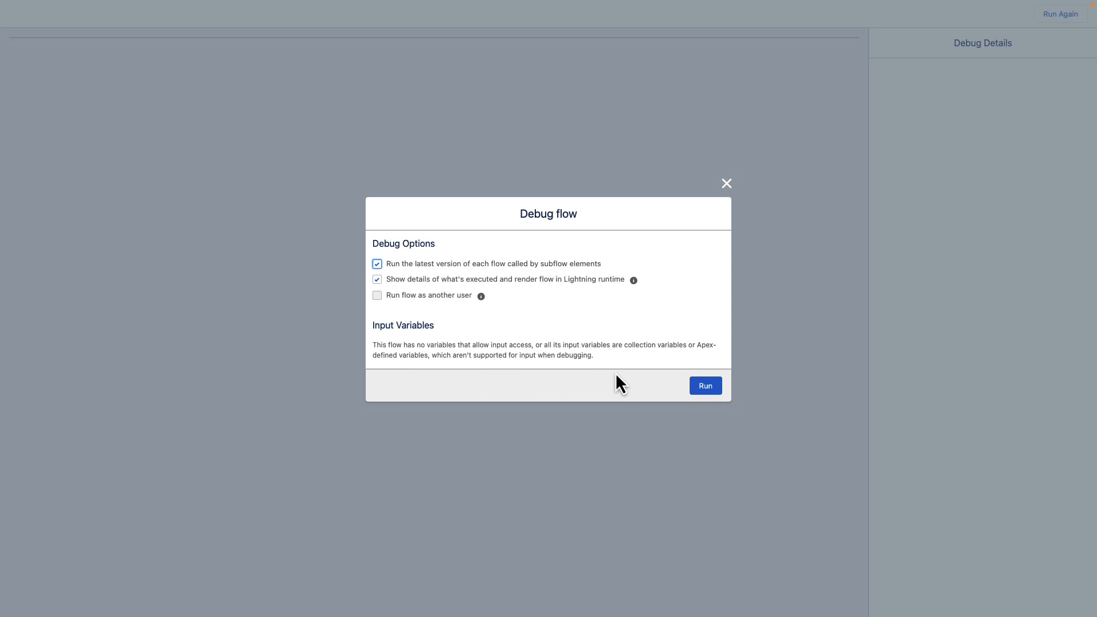
pyautogui.click(702, 388)
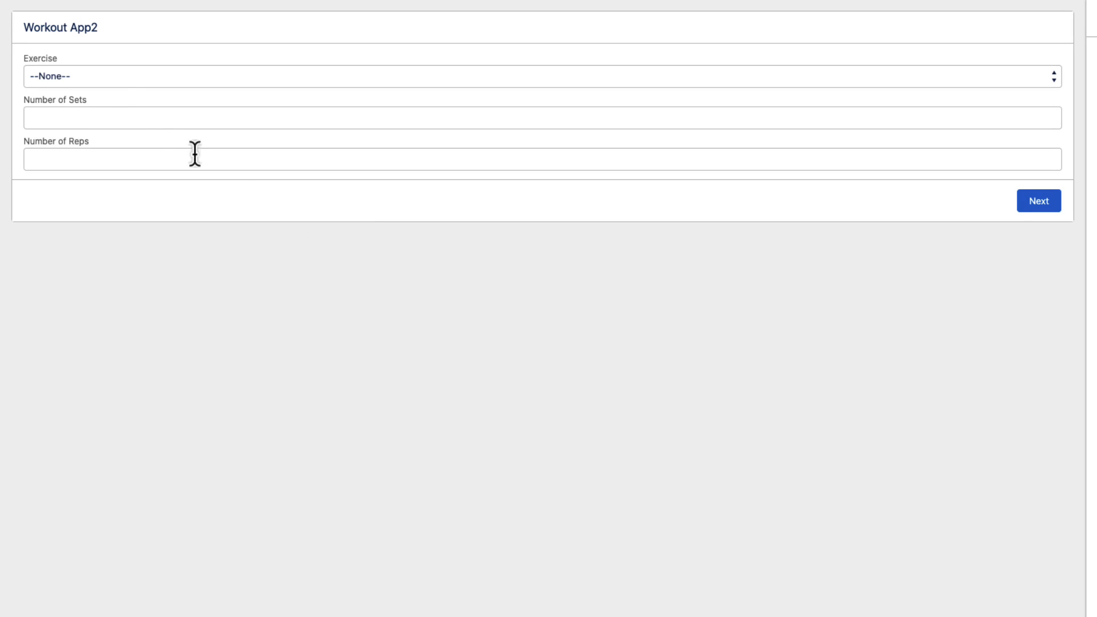
pyautogui.click(87, 80)
pyautogui.click(82, 91)
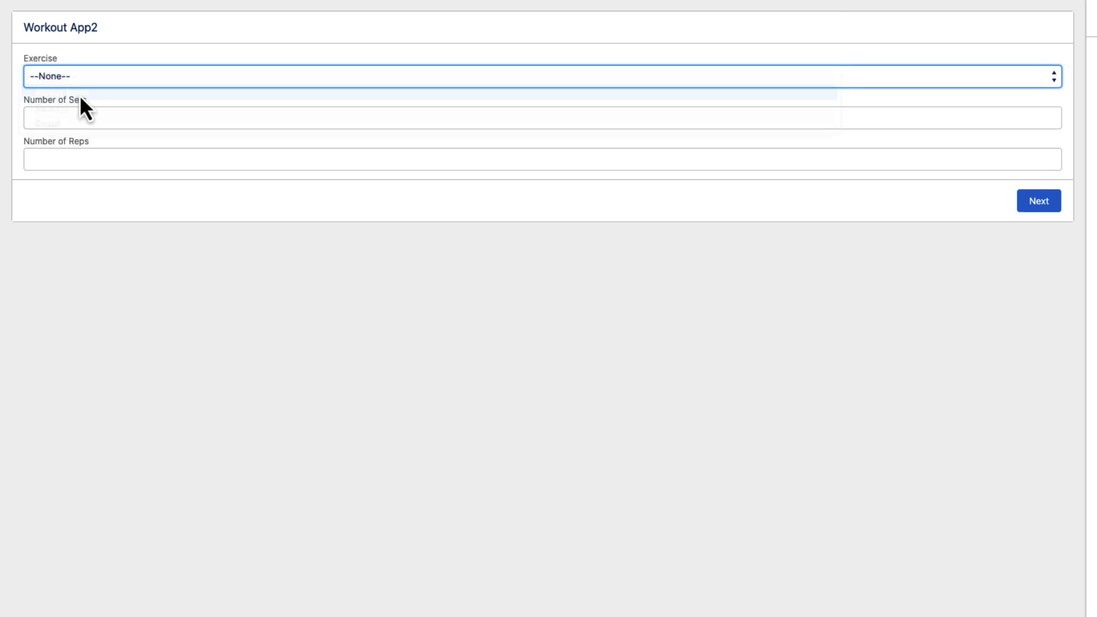
pyautogui.click(75, 117)
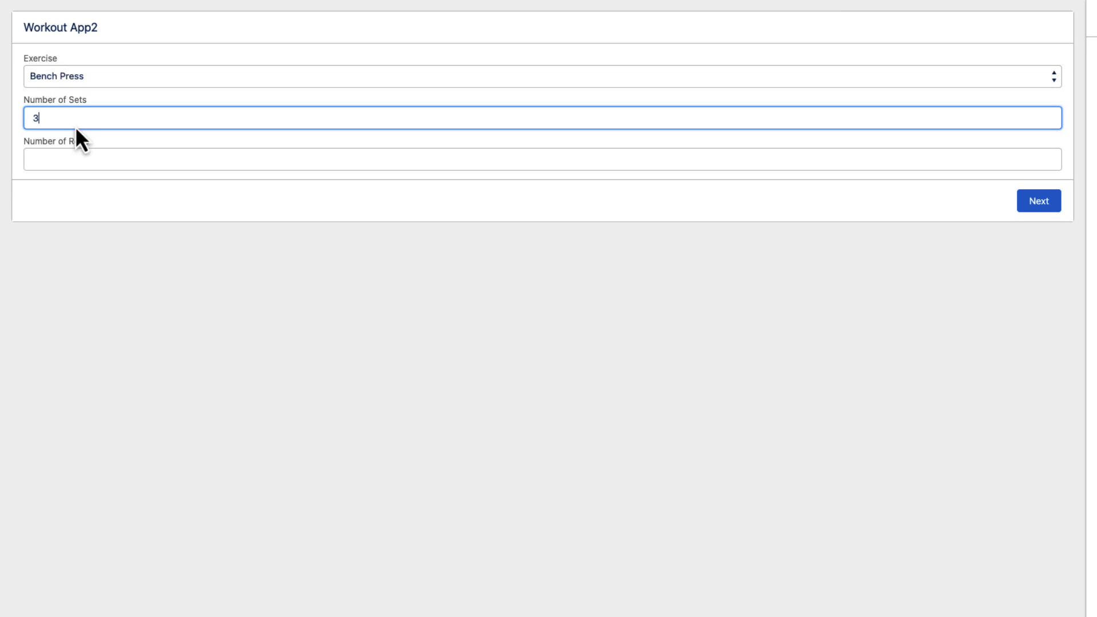
pyautogui.click(75, 159)
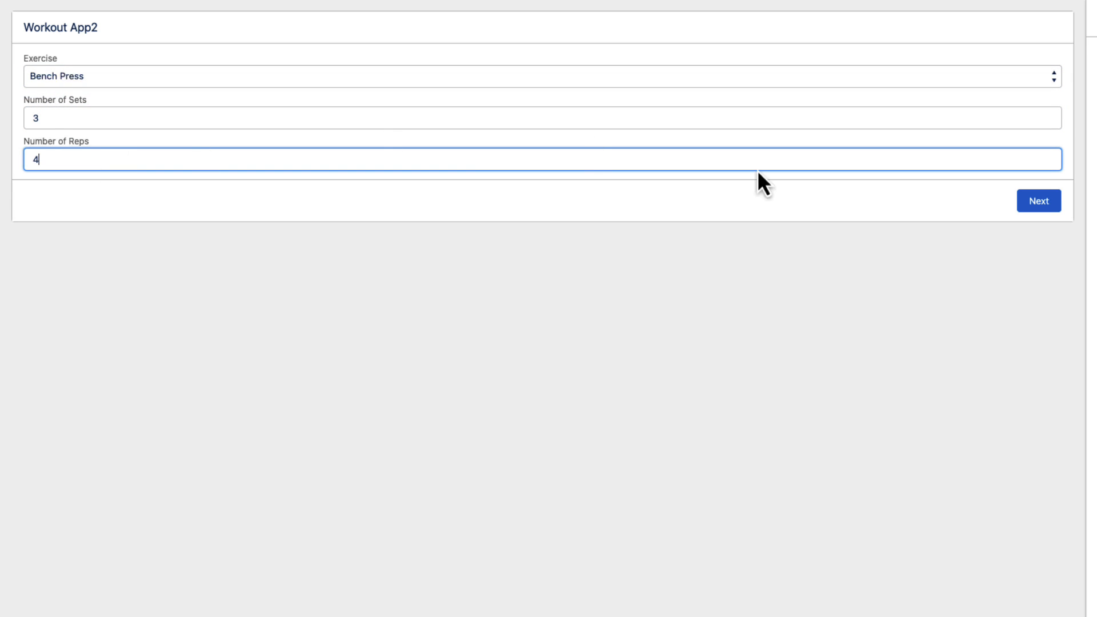
pyautogui.click(1036, 205)
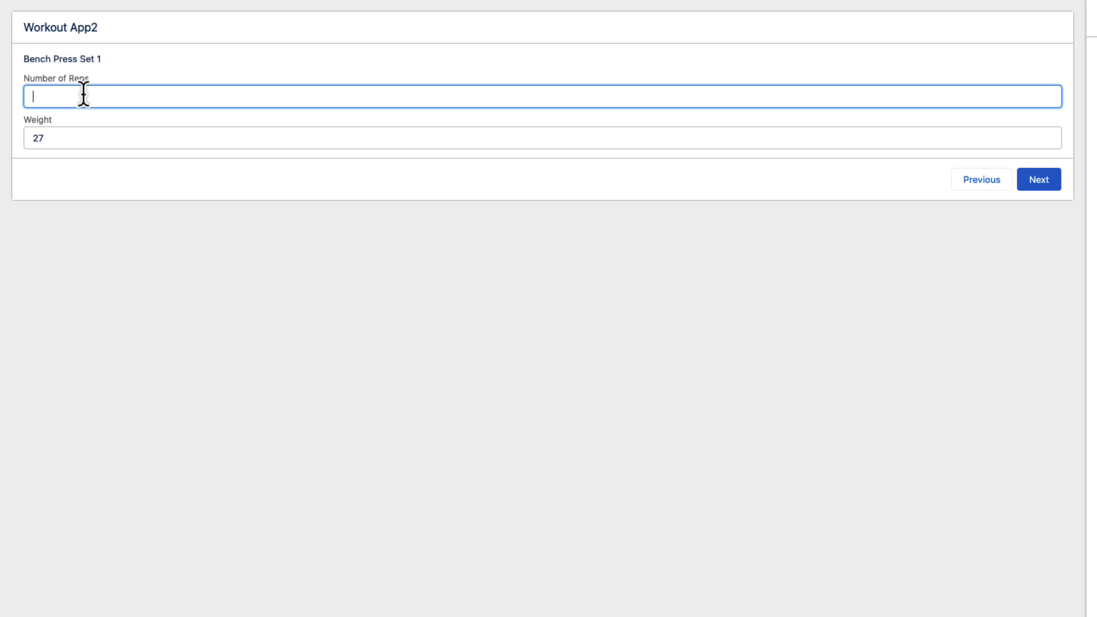
# - Enter 3 reps for Bench Press Set 1 and return to the initial exercise screen
pyautogui.write('48')
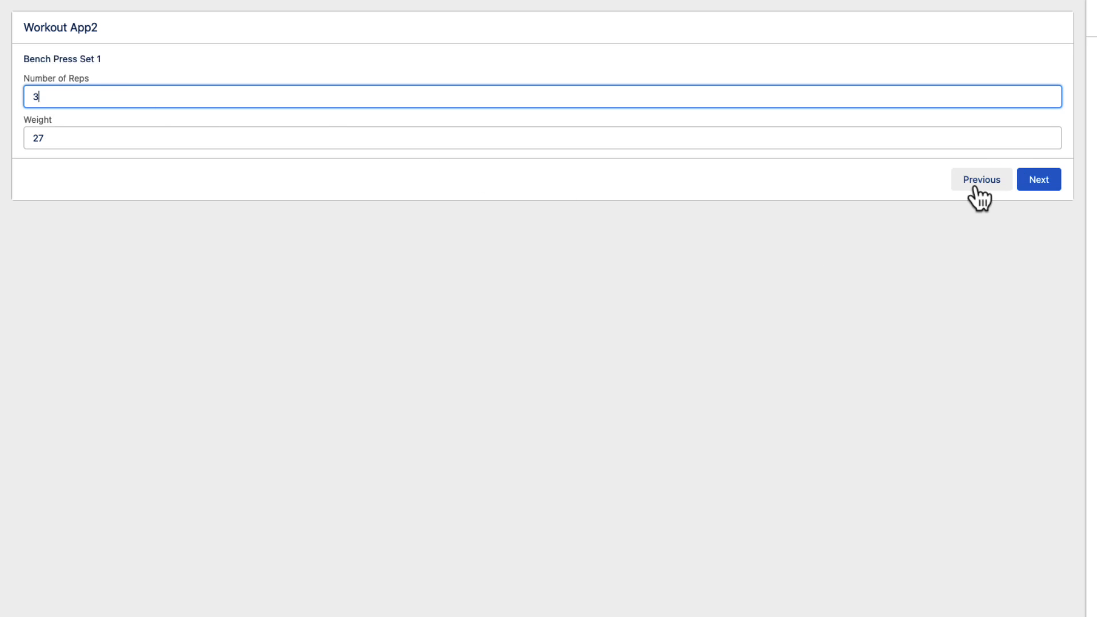
pyautogui.click(970, 188)
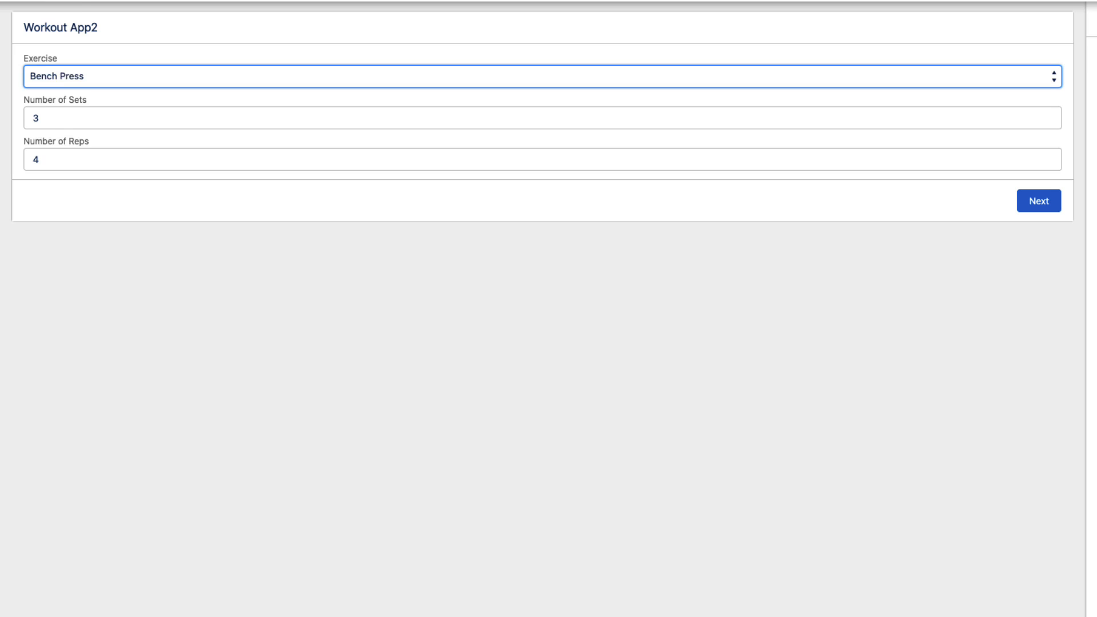
# - Back in the flow editor, set the default value of Set Screen's Number of Reps to Number_of_RepsIntended and save the flow
pyautogui.moveTo(334, 18)
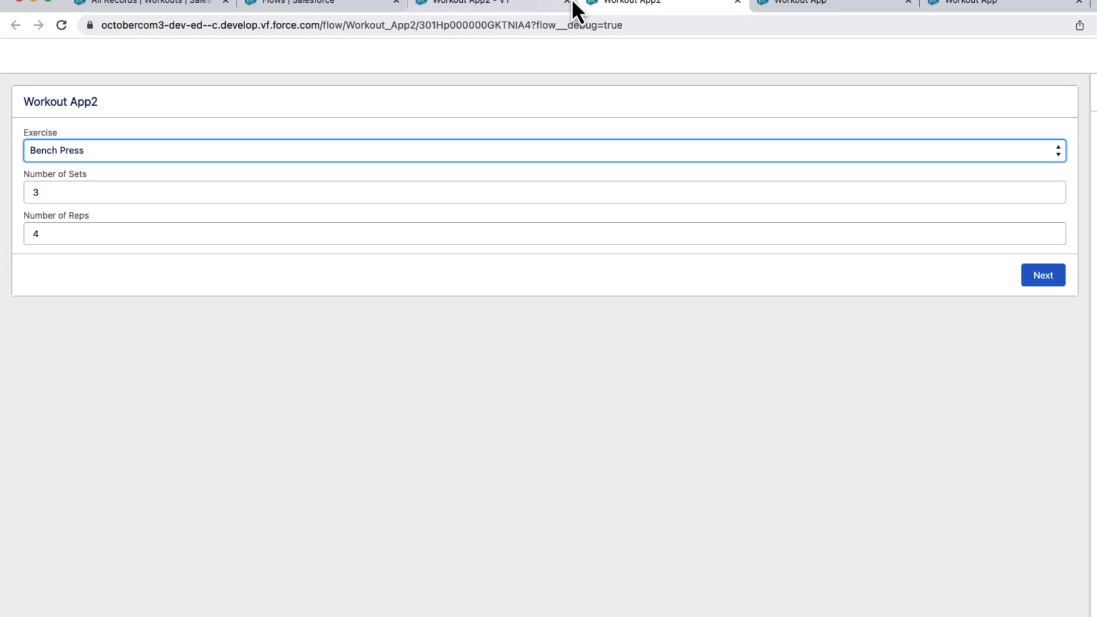
pyautogui.click(481, 4)
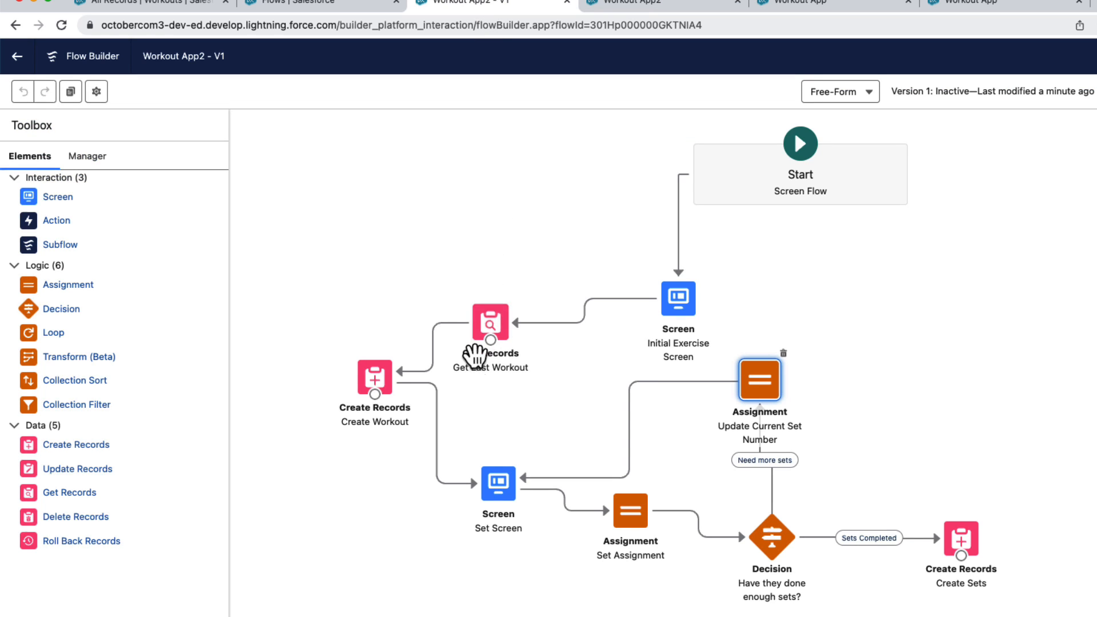
pyautogui.moveTo(506, 489); pyautogui.dragTo(505, 487)
pyautogui.doubleClick(506, 487)
pyautogui.click(355, 278)
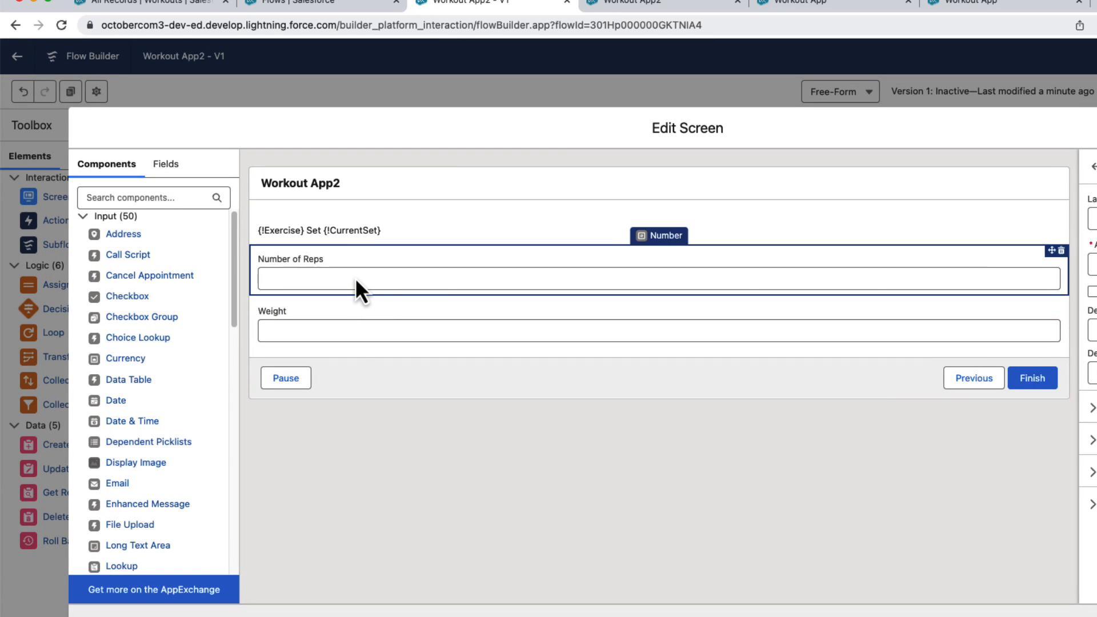
pyautogui.click(967, 311)
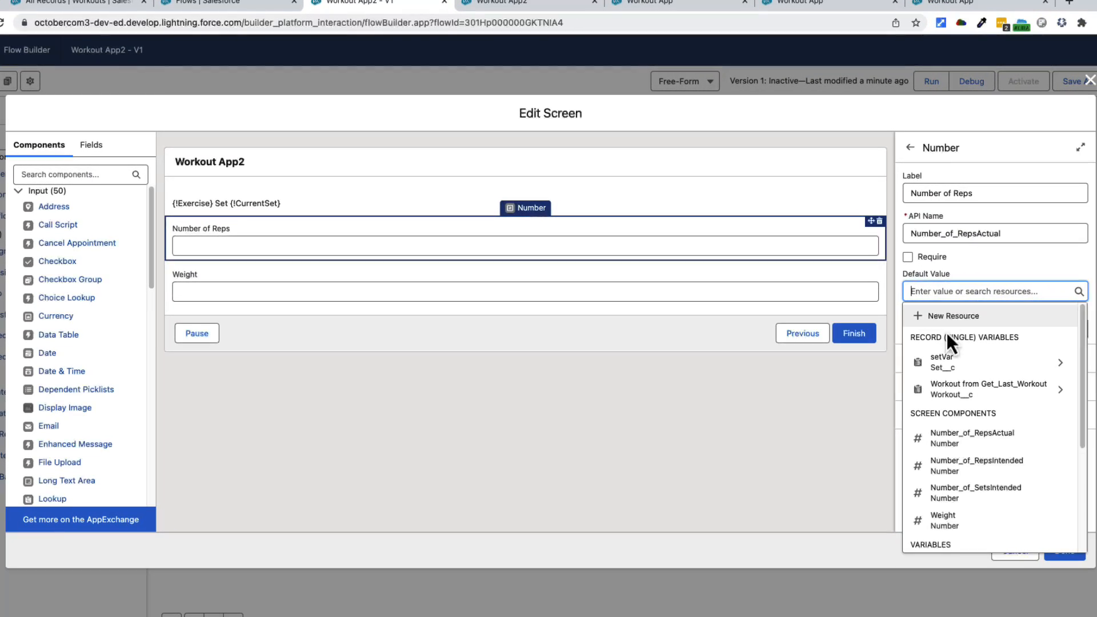
pyautogui.click(949, 461)
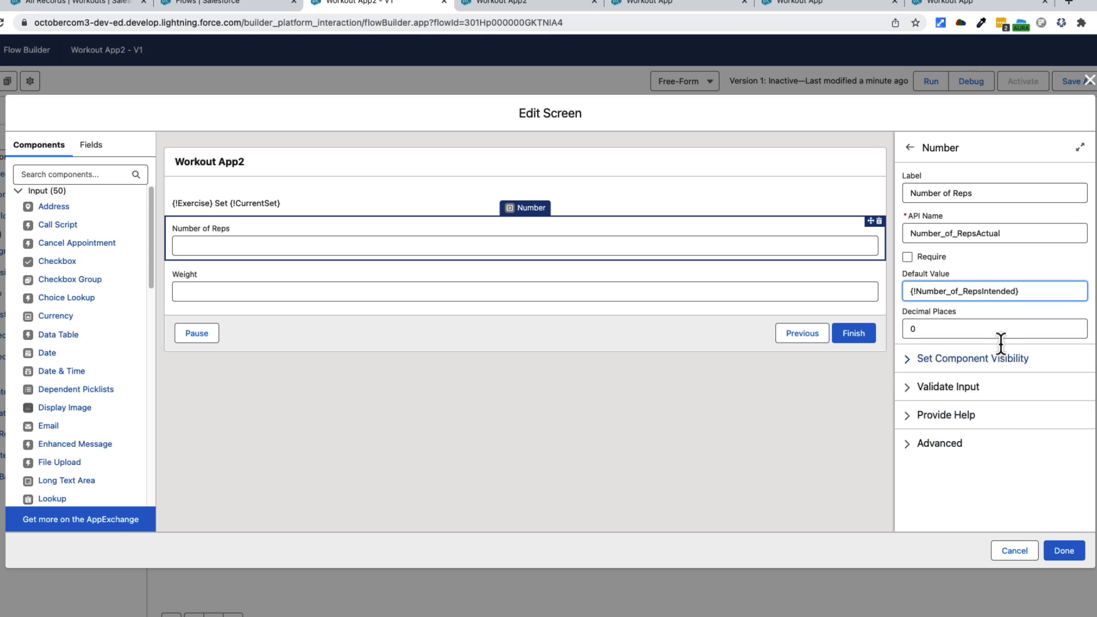
pyautogui.click(1064, 550)
pyautogui.click(1096, 81)
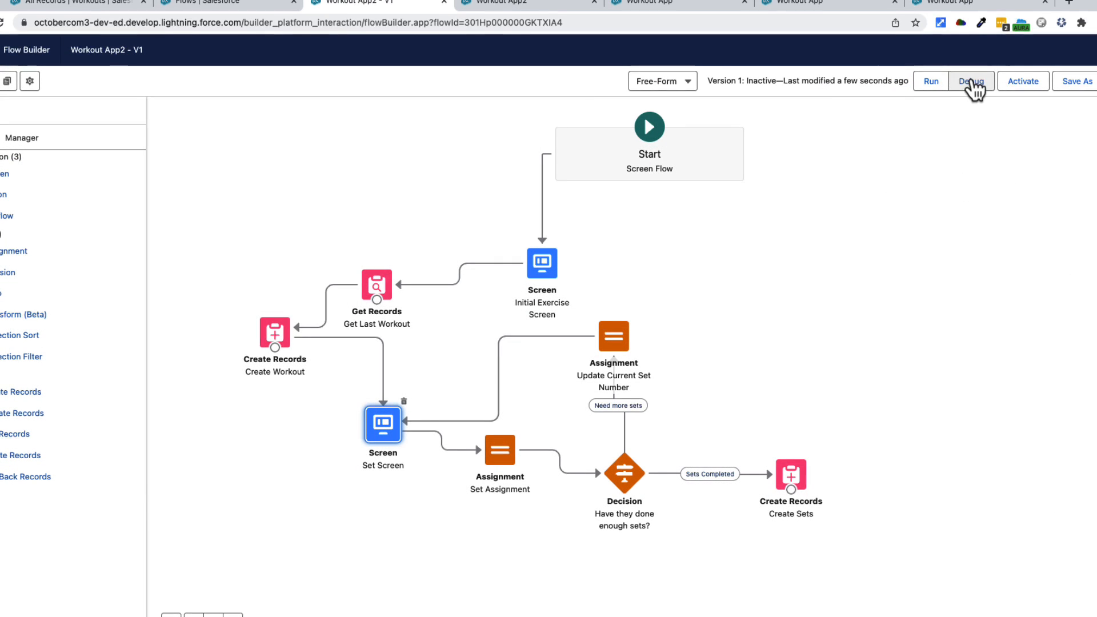
# - Debug the flow with Bench Press, 3 sets and 4 reps, and continue to the weight entry for Set 1
pyautogui.click(972, 81)
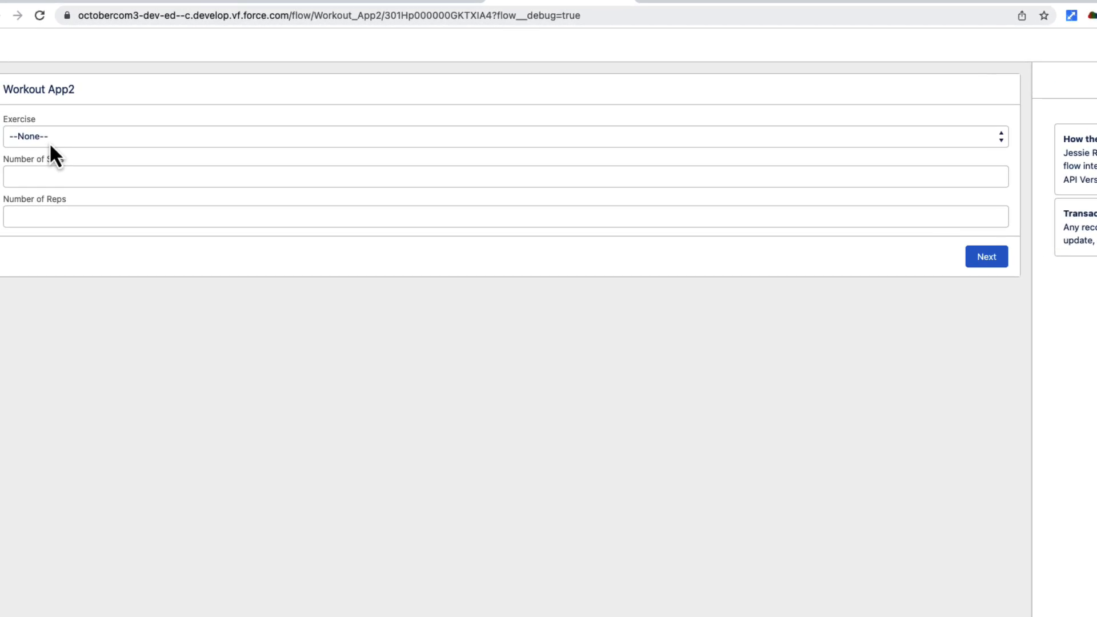
pyautogui.click(2, 136)
pyautogui.click(66, 160)
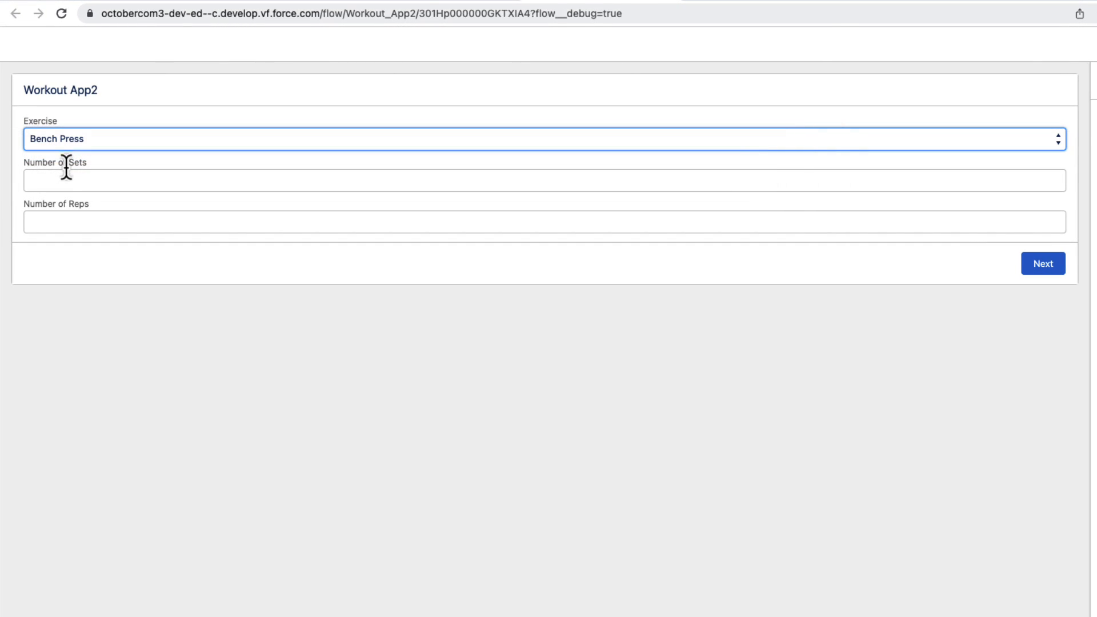
pyautogui.click(66, 174)
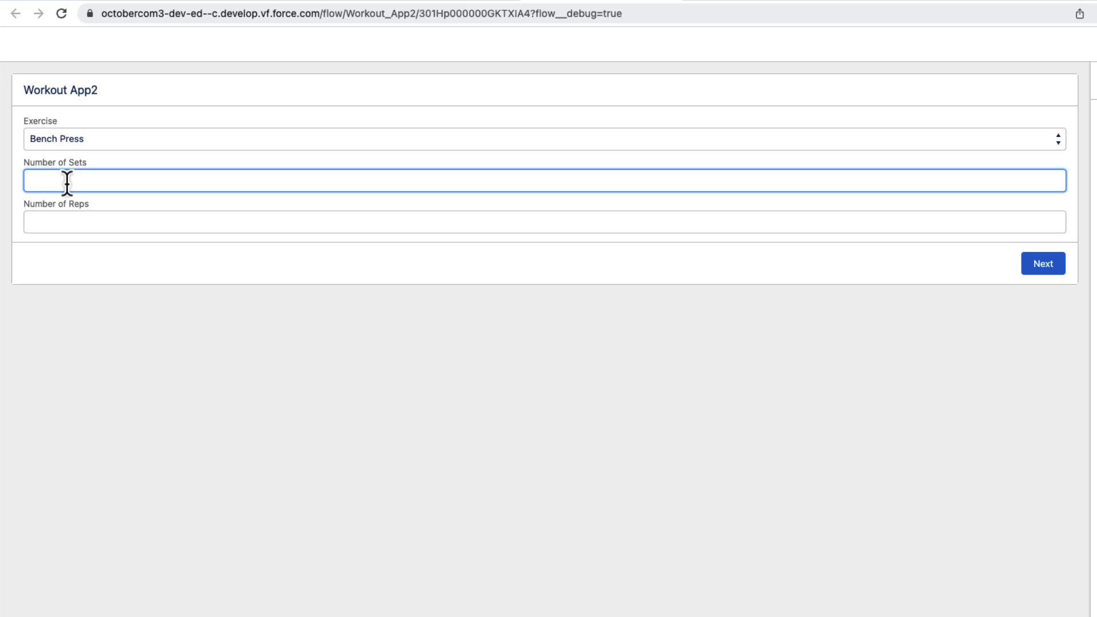
pyautogui.write('3')
pyautogui.click(50, 223)
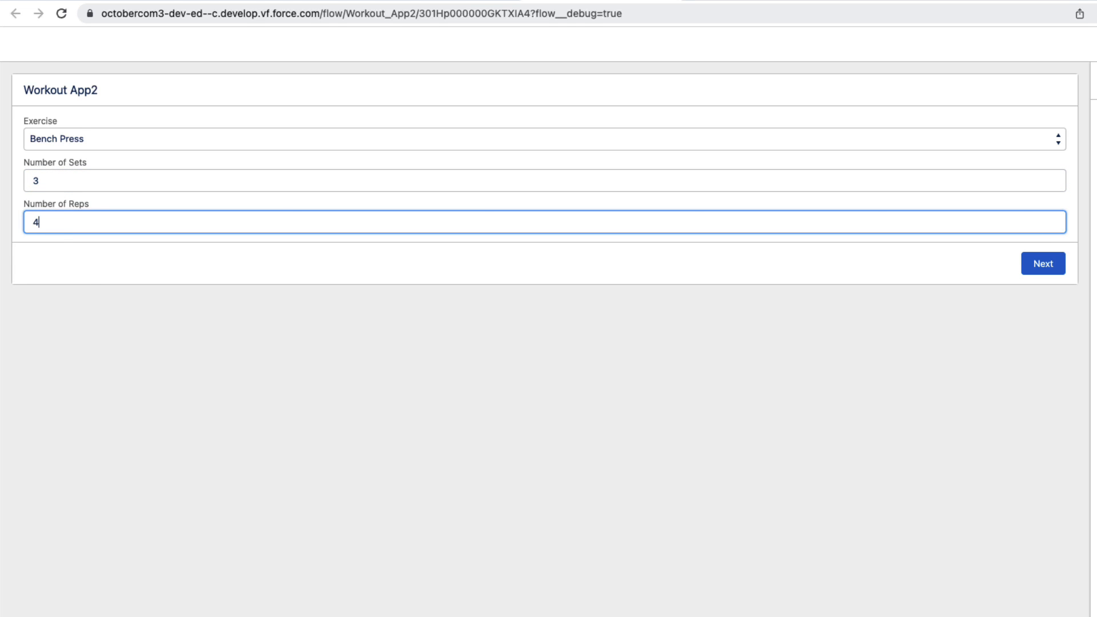
pyautogui.click(1030, 267)
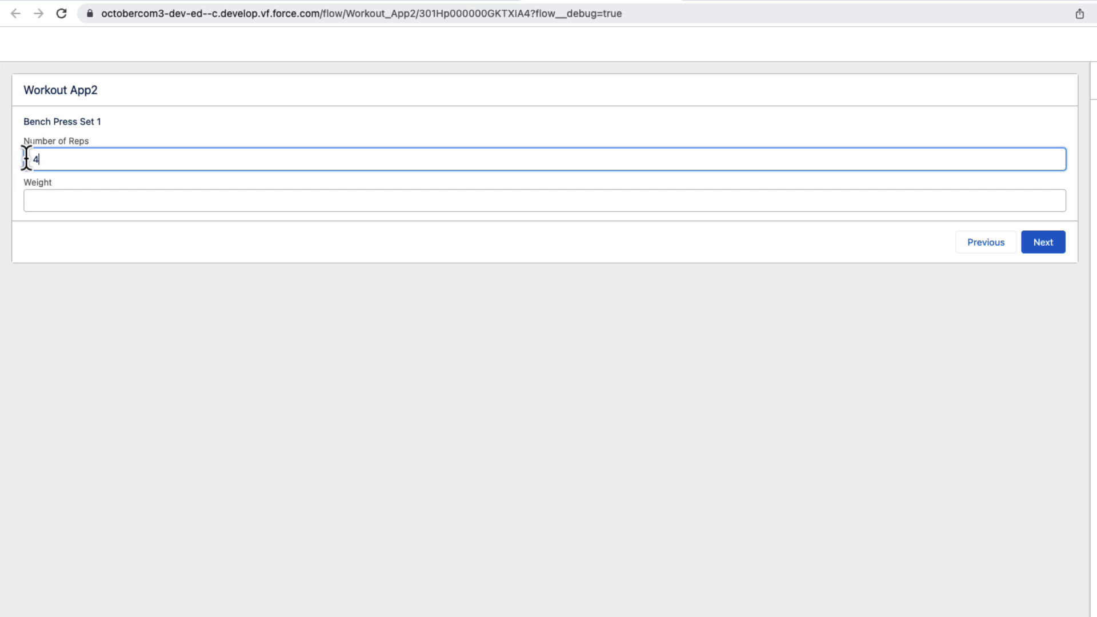
pyautogui.click(48, 201)
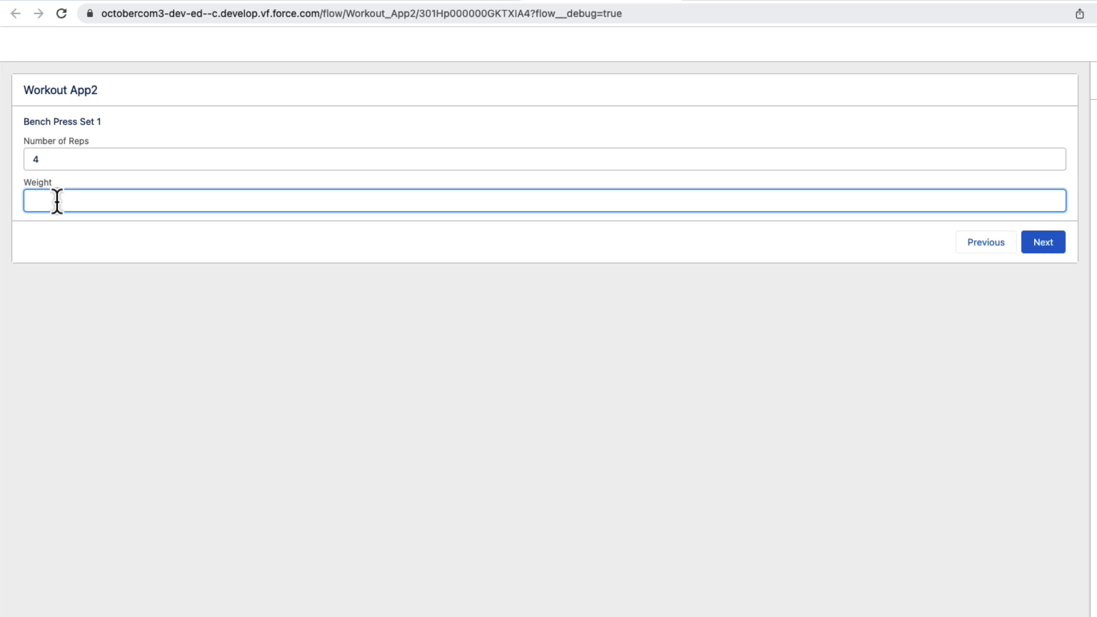
# - In the Weight Training app's Workouts list, delete both Bench Press workouts dated 10/30/2023
pyautogui.click(123, 2)
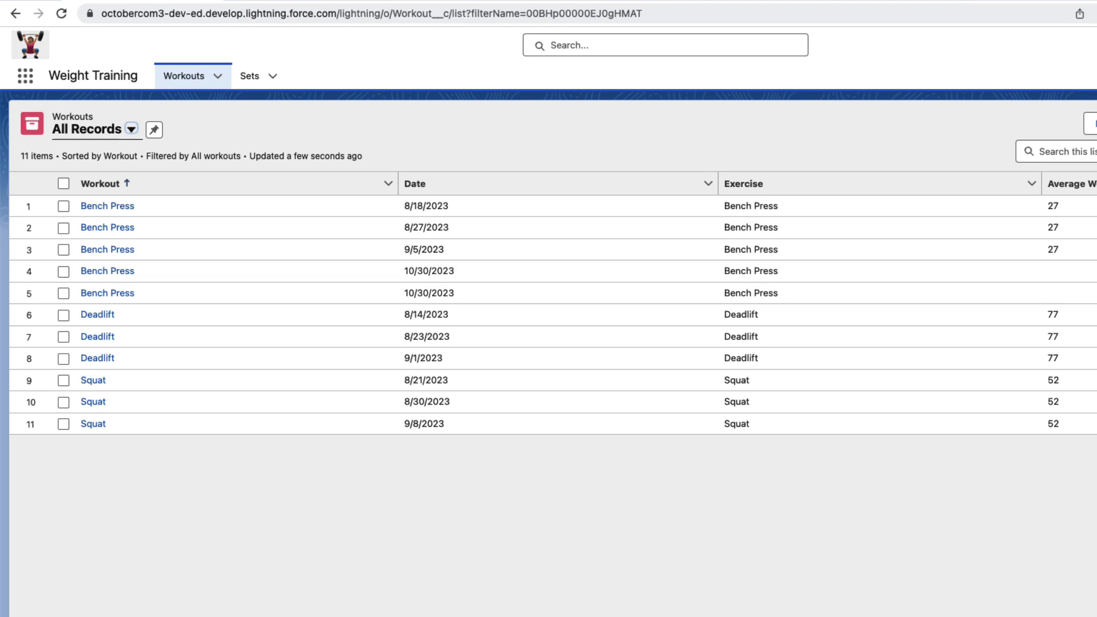
pyautogui.click(709, 1)
pyautogui.click(184, 4)
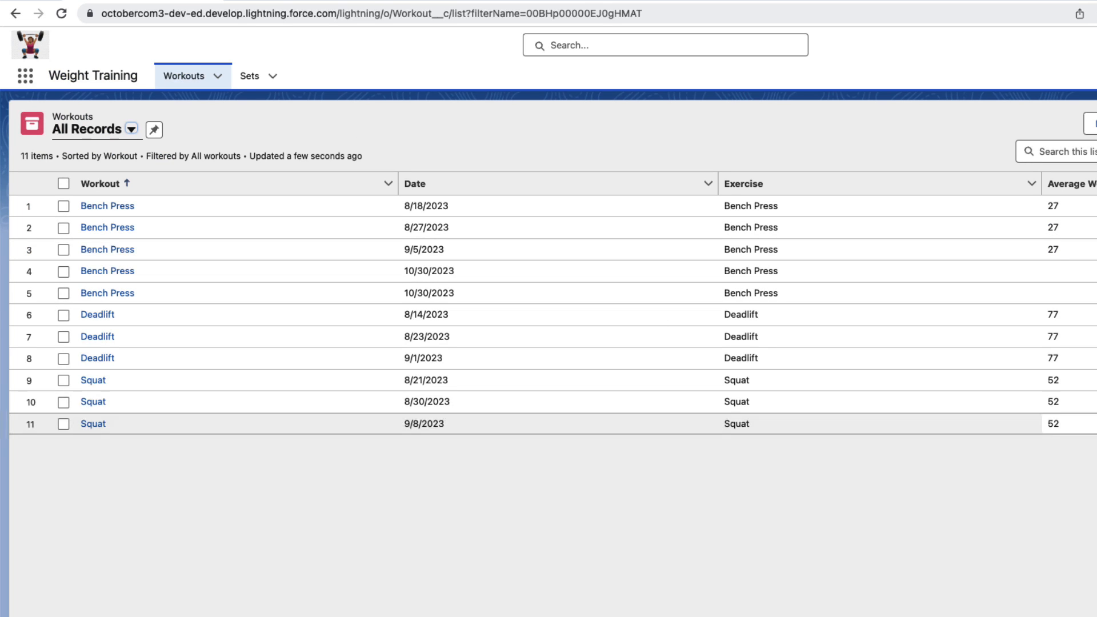
pyautogui.click(1096, 272)
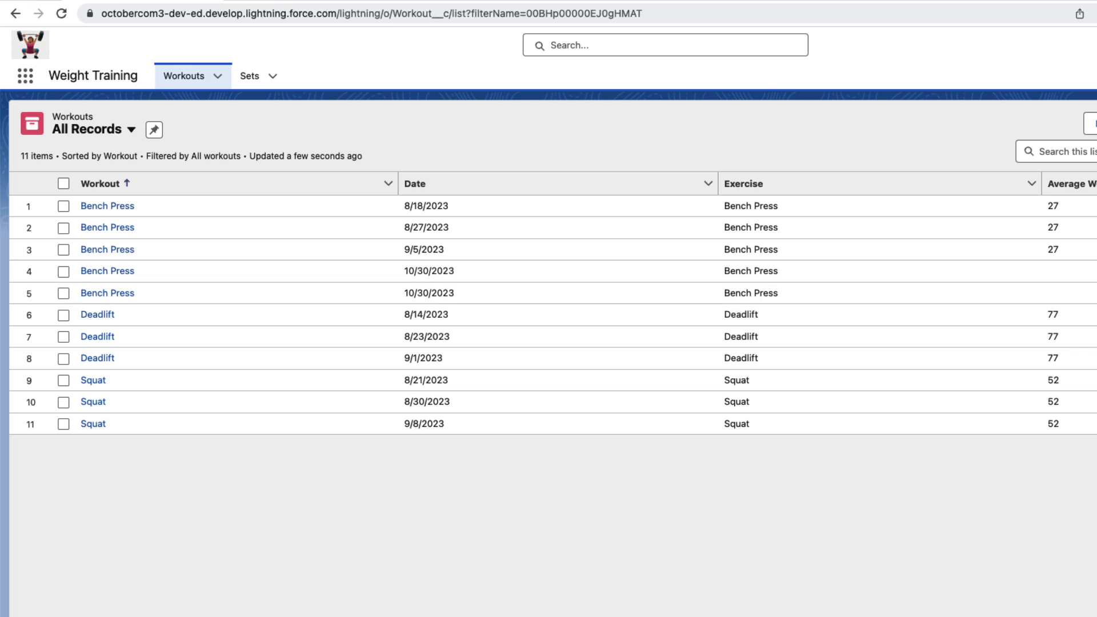
pyautogui.click(1096, 326)
pyautogui.click(873, 407)
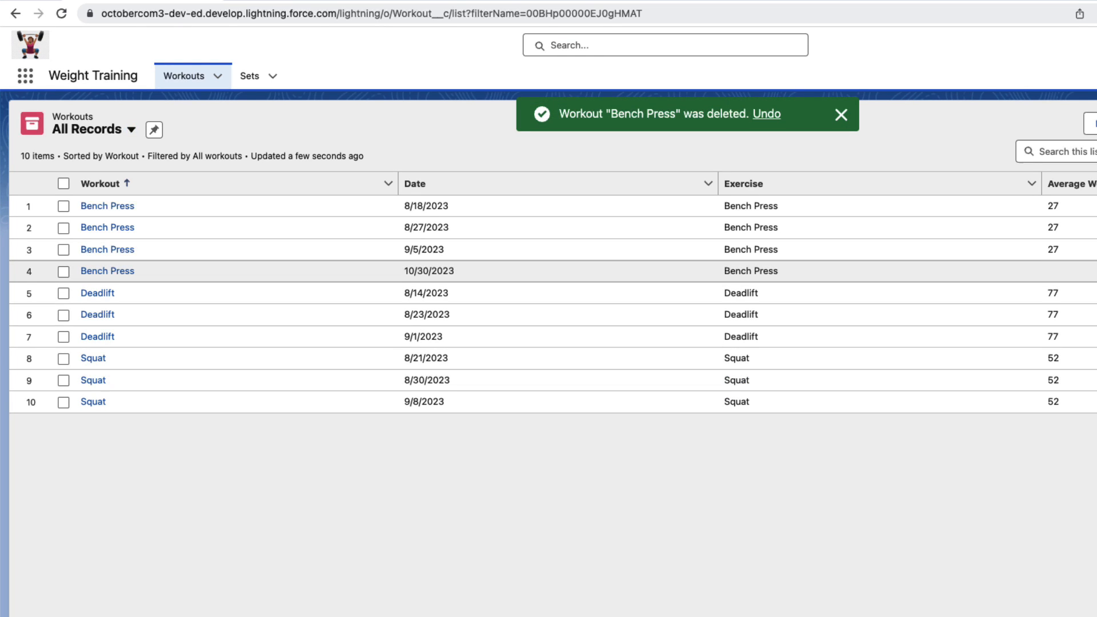
pyautogui.click(1096, 272)
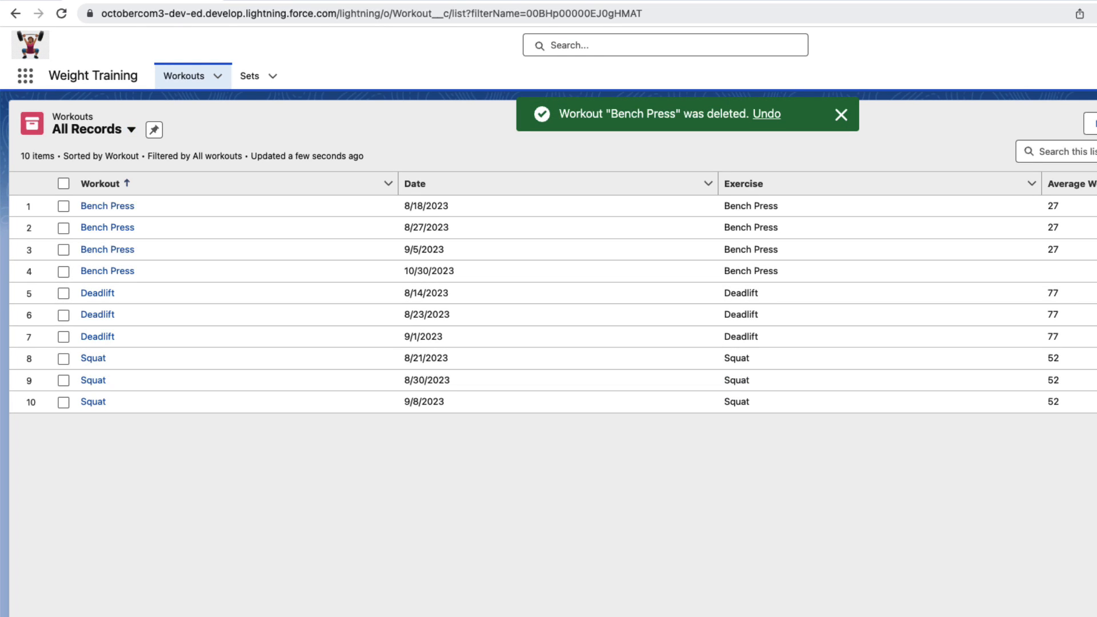
pyautogui.click(1096, 314)
pyautogui.click(891, 410)
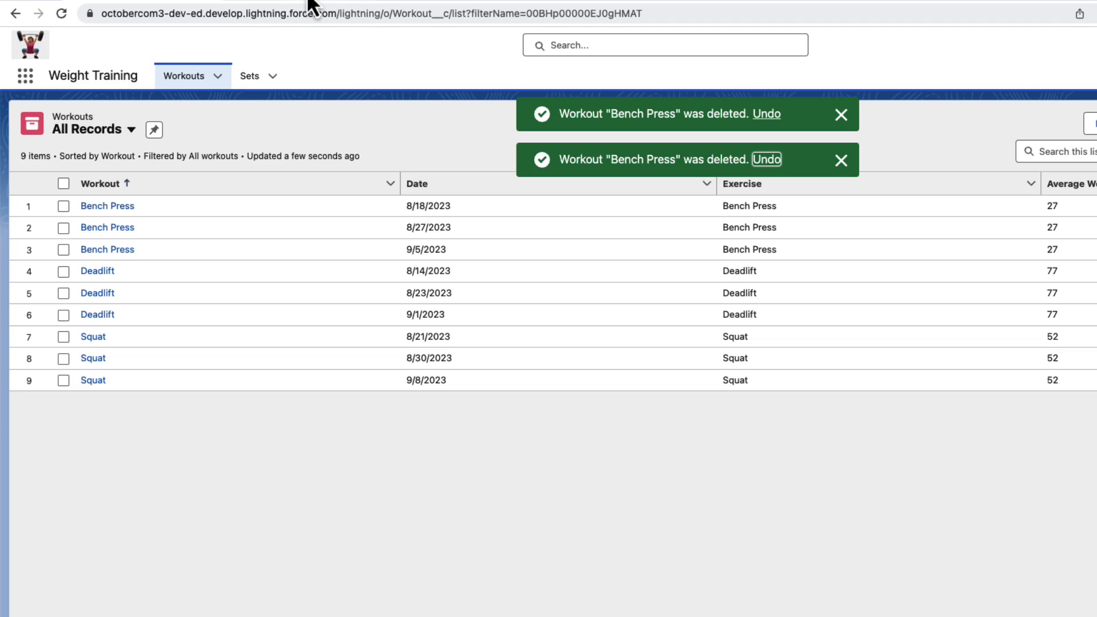
# - Return to the flow editor and debug the flow again, entering Squat, 2 sets and 10 reps on the first screen
pyautogui.click(749, 1)
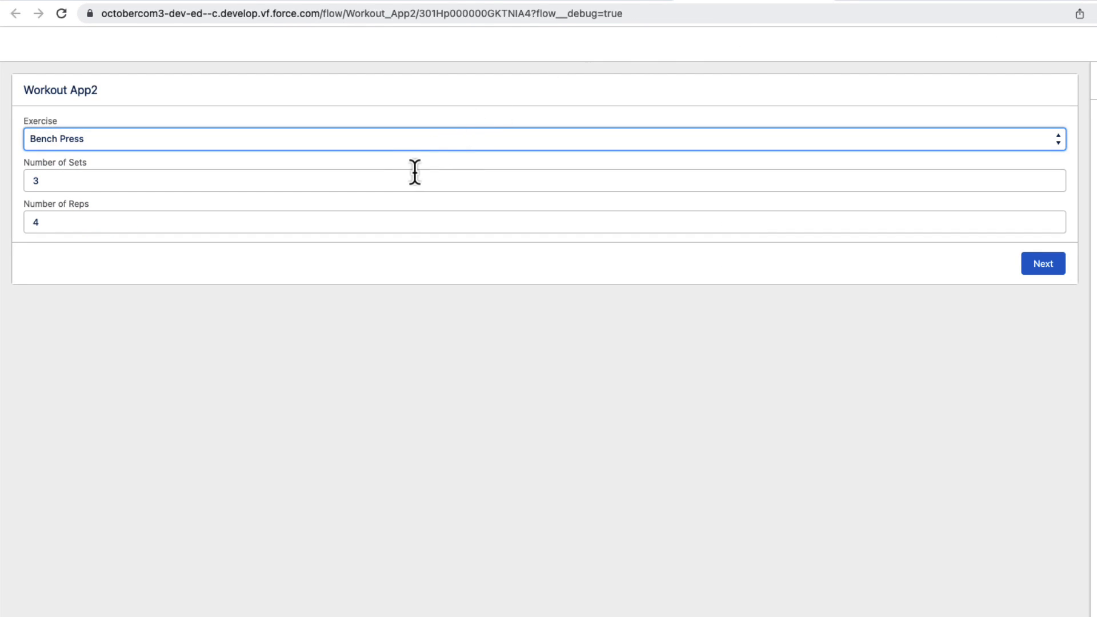
pyautogui.click(440, 3)
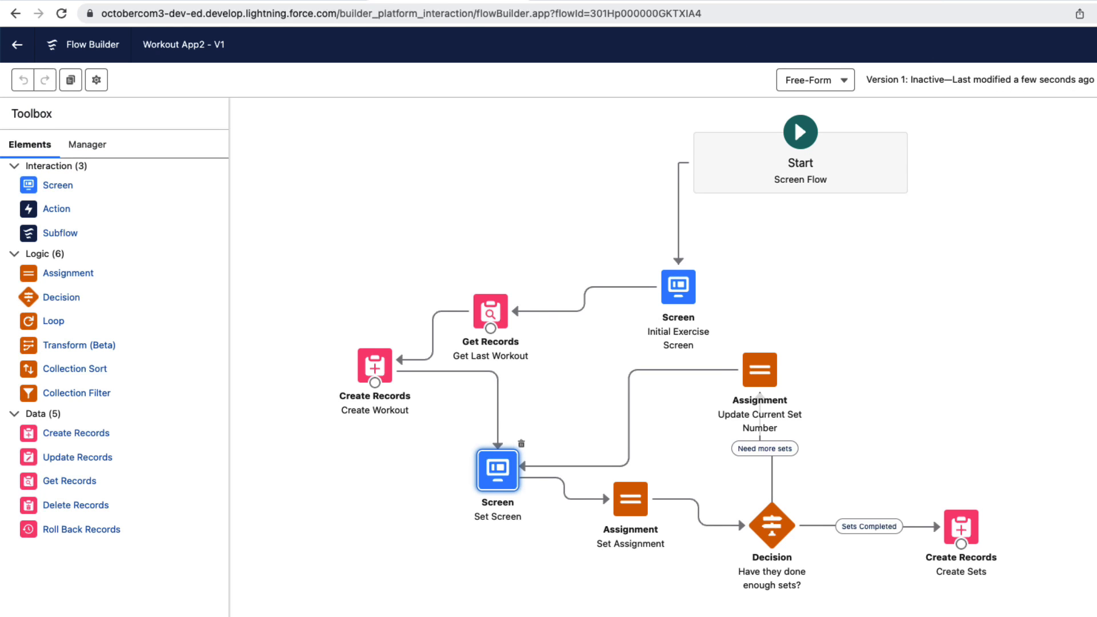
pyautogui.click(1096, 80)
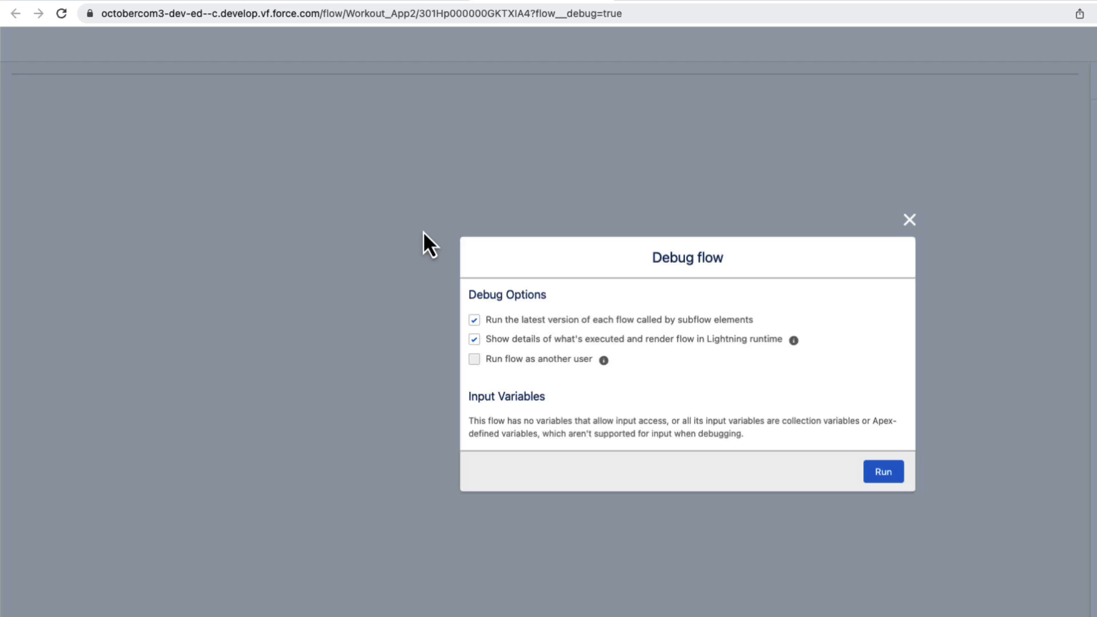
pyautogui.click(888, 477)
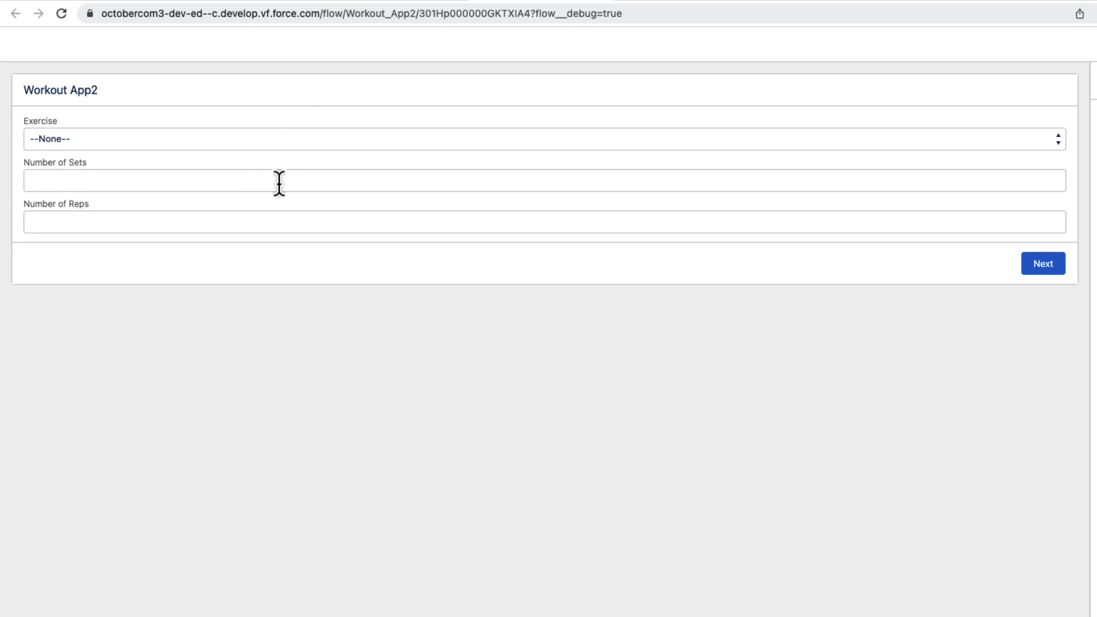
pyautogui.click(82, 142)
pyautogui.click(75, 183)
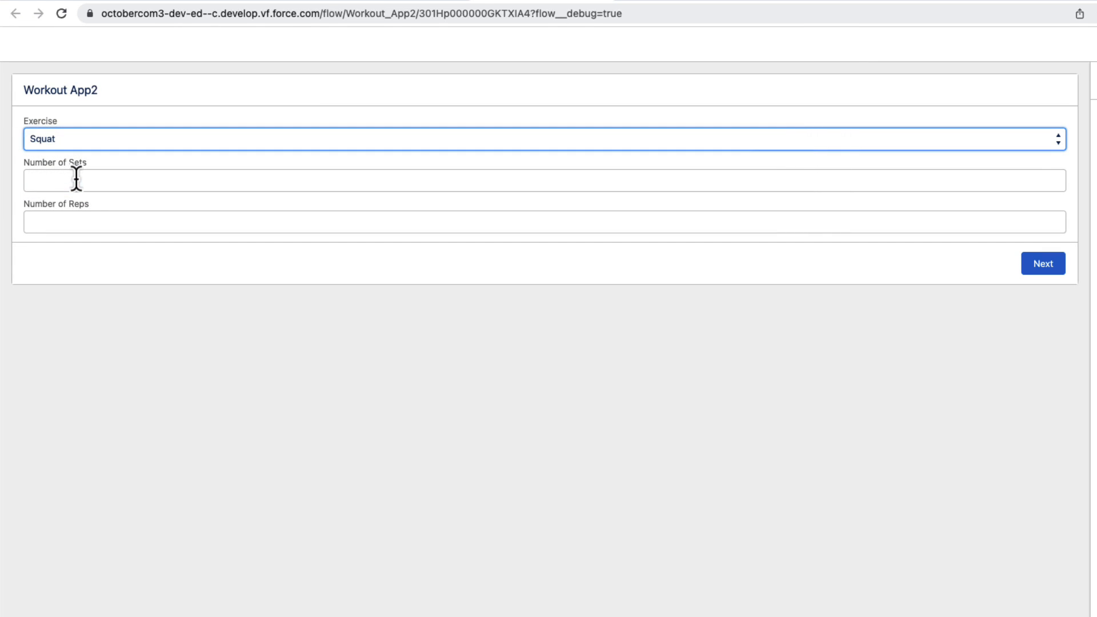
pyautogui.click(76, 179)
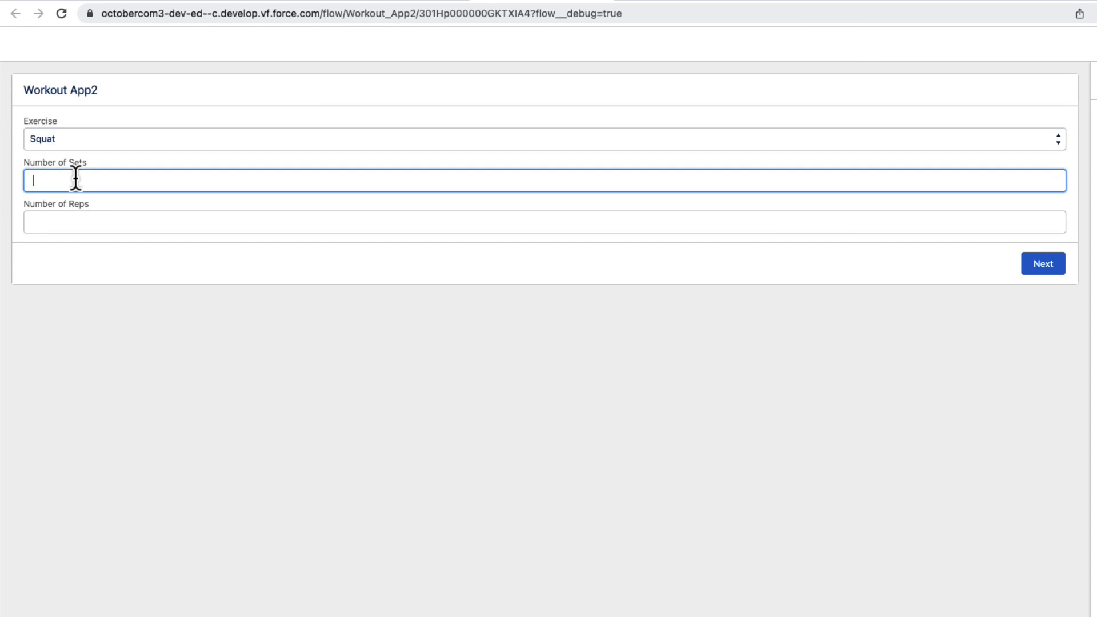
pyautogui.click(65, 221)
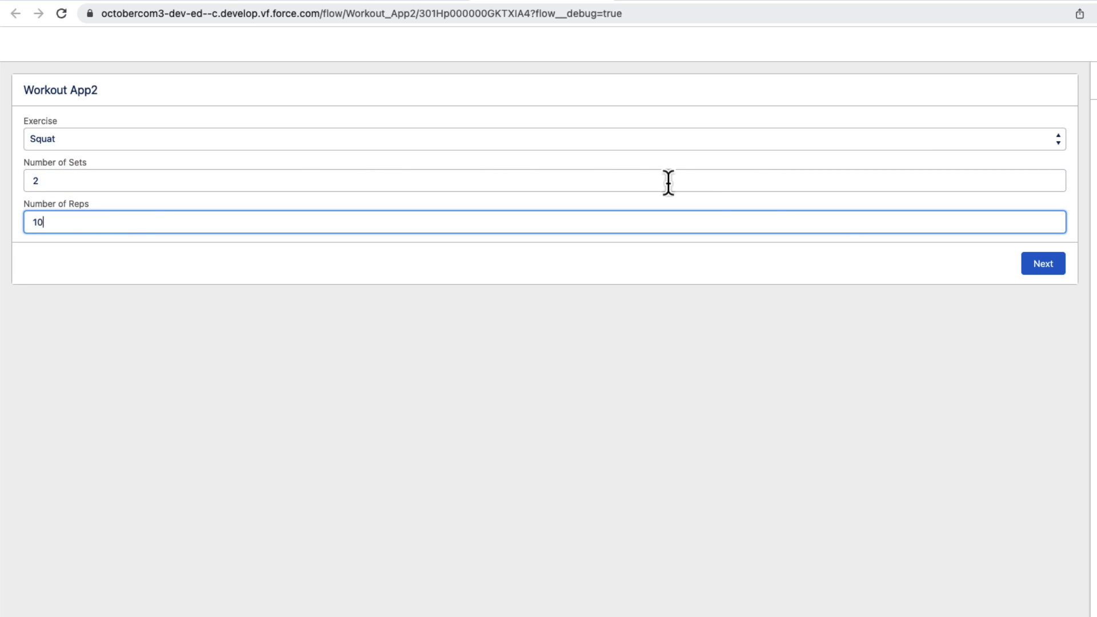
pyautogui.click(1022, 271)
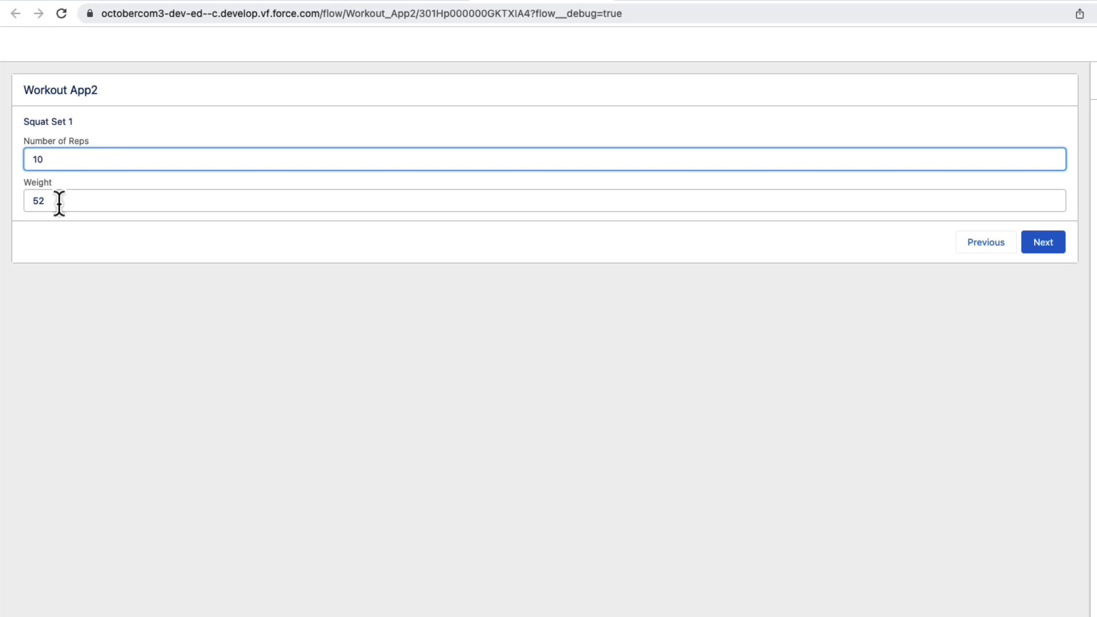
# - Accept the default reps and weight for Squat Set 1, and complete Set 2 with 11 reps at weight 56
pyautogui.click(132, 4)
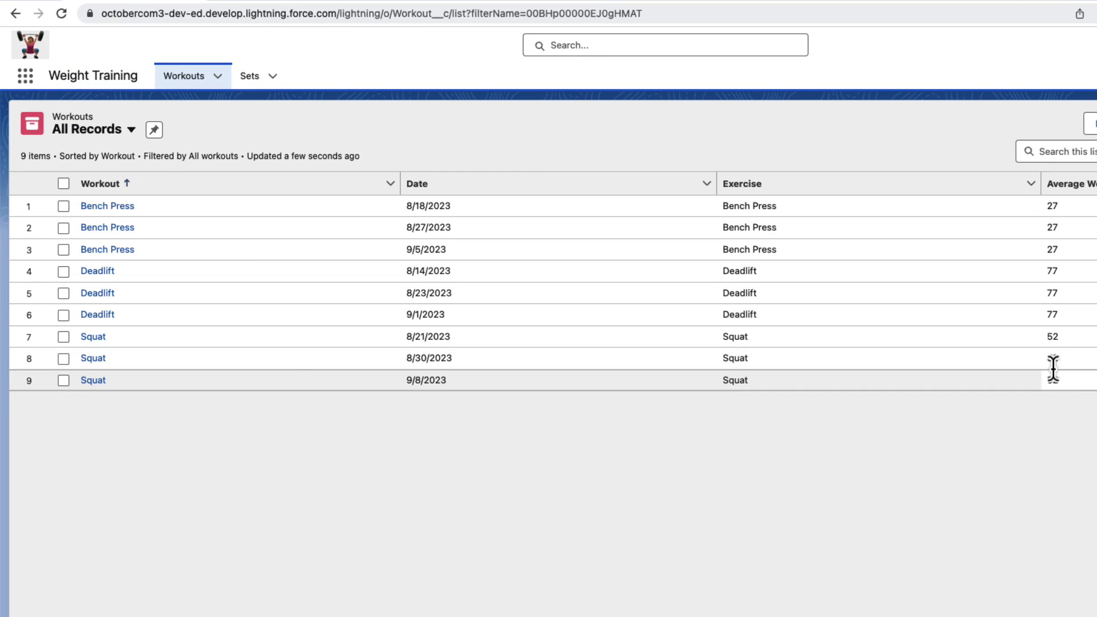
pyautogui.click(255, 6)
pyautogui.click(1054, 244)
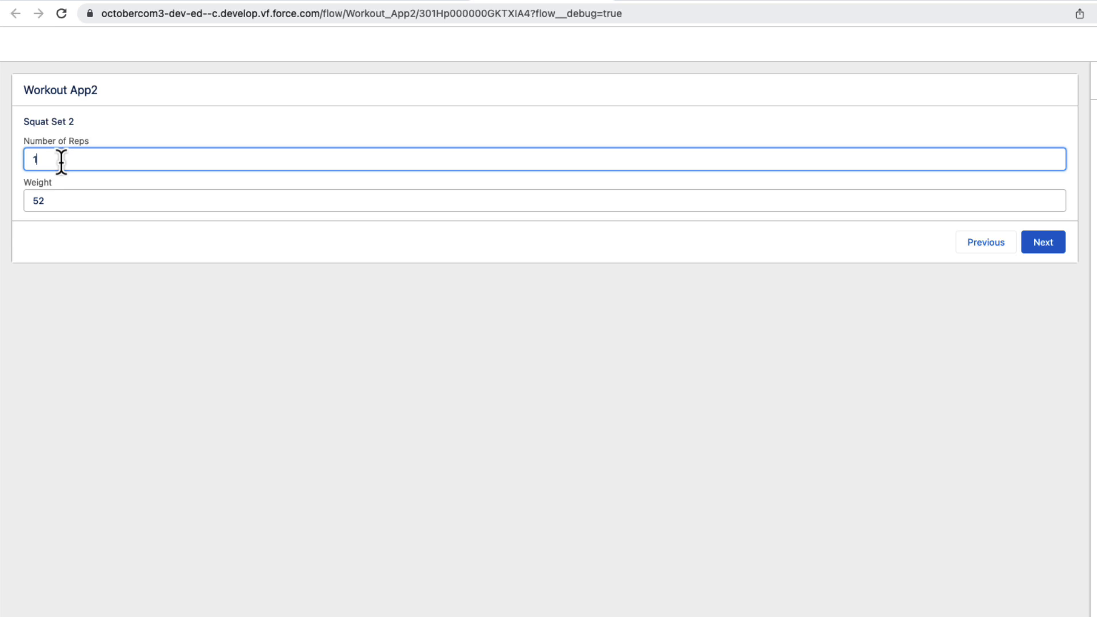
pyautogui.click(56, 200)
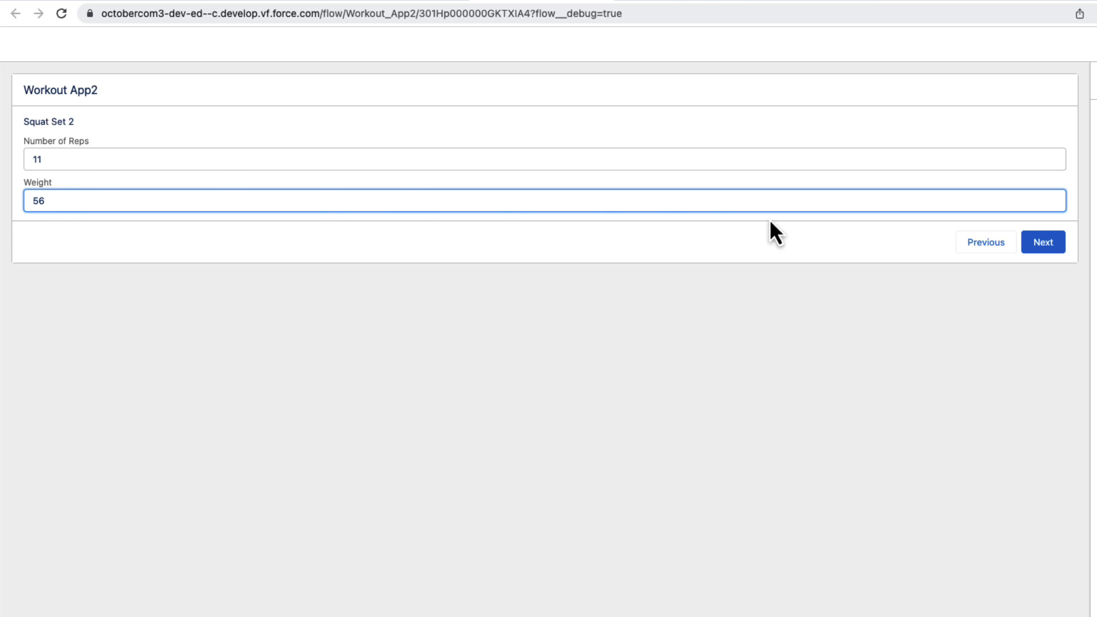
pyautogui.click(1033, 245)
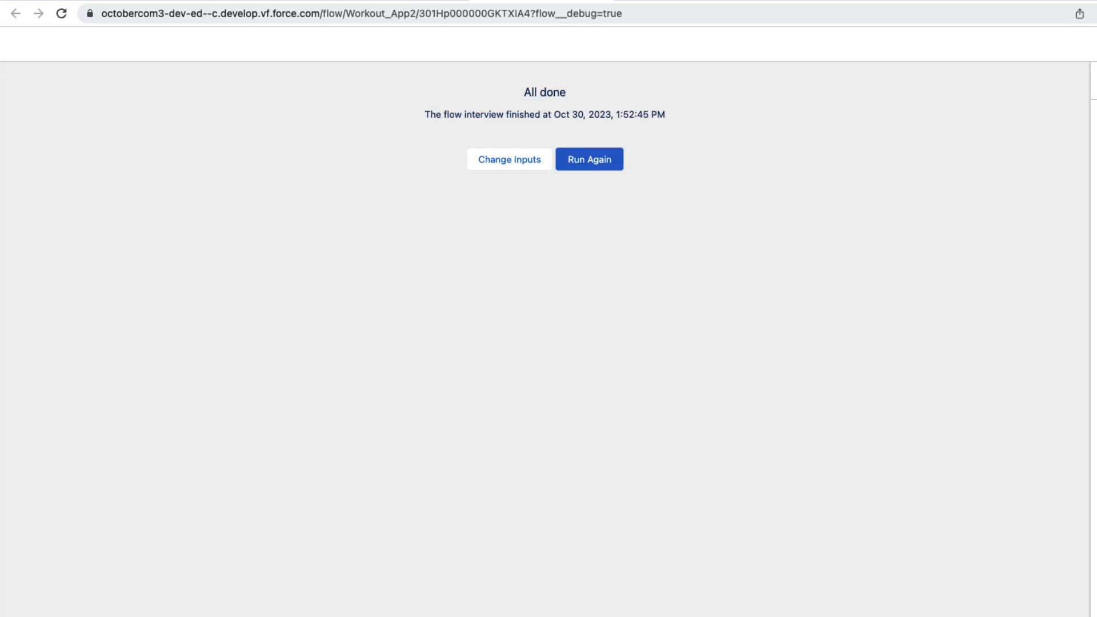
# - Open the Squat workout dated 10/30/2023 from the Workouts list and examine its related sets and Average Weight
pyautogui.click(107, 2)
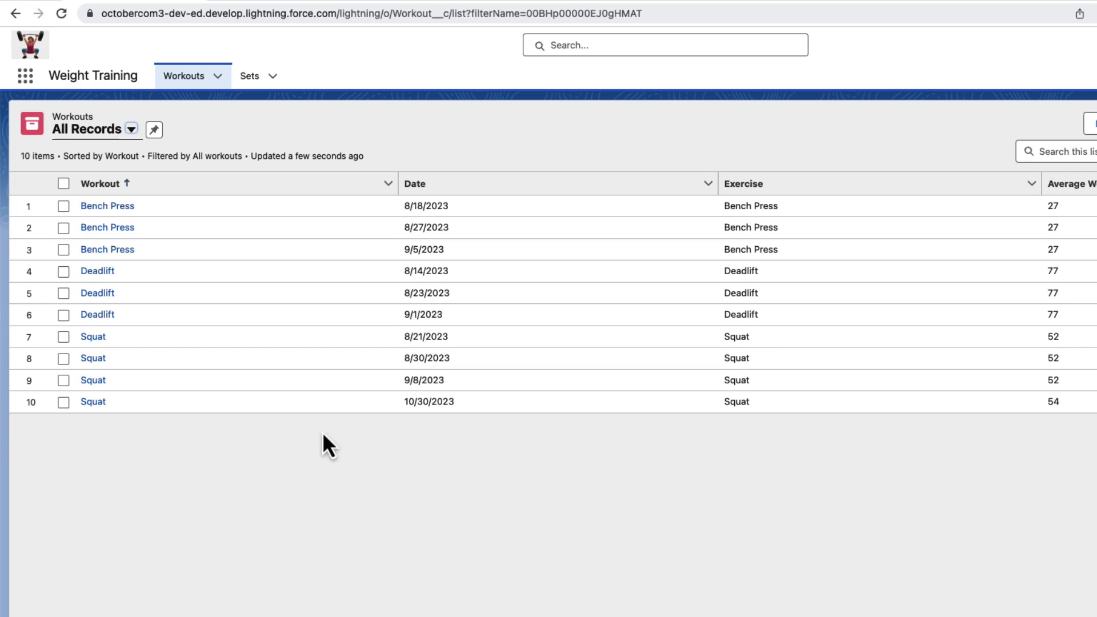
pyautogui.click(100, 412)
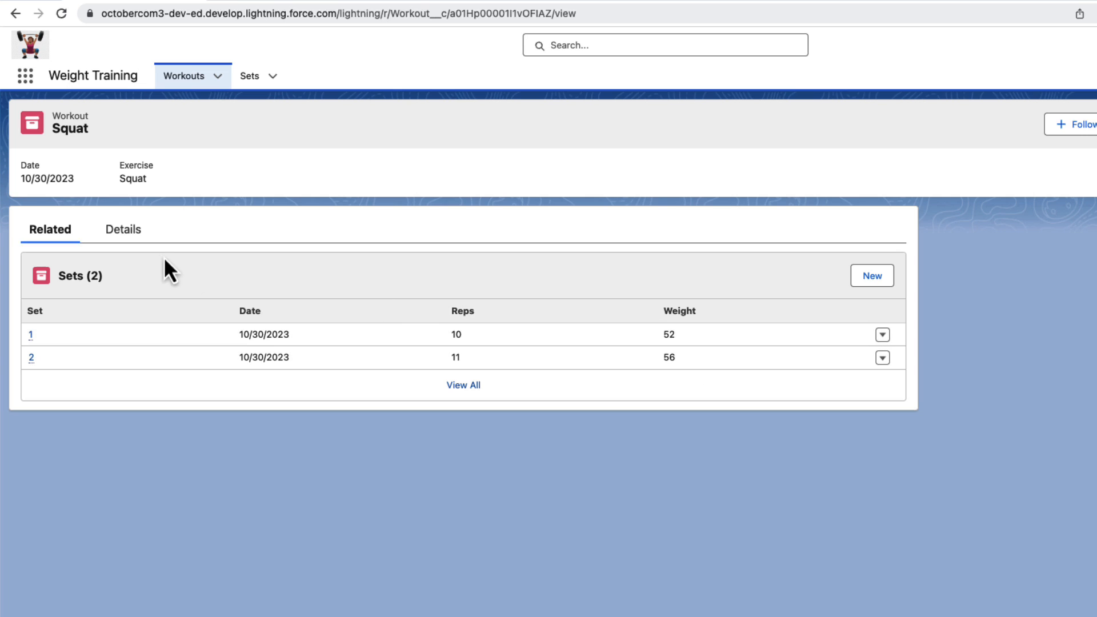
pyautogui.click(118, 236)
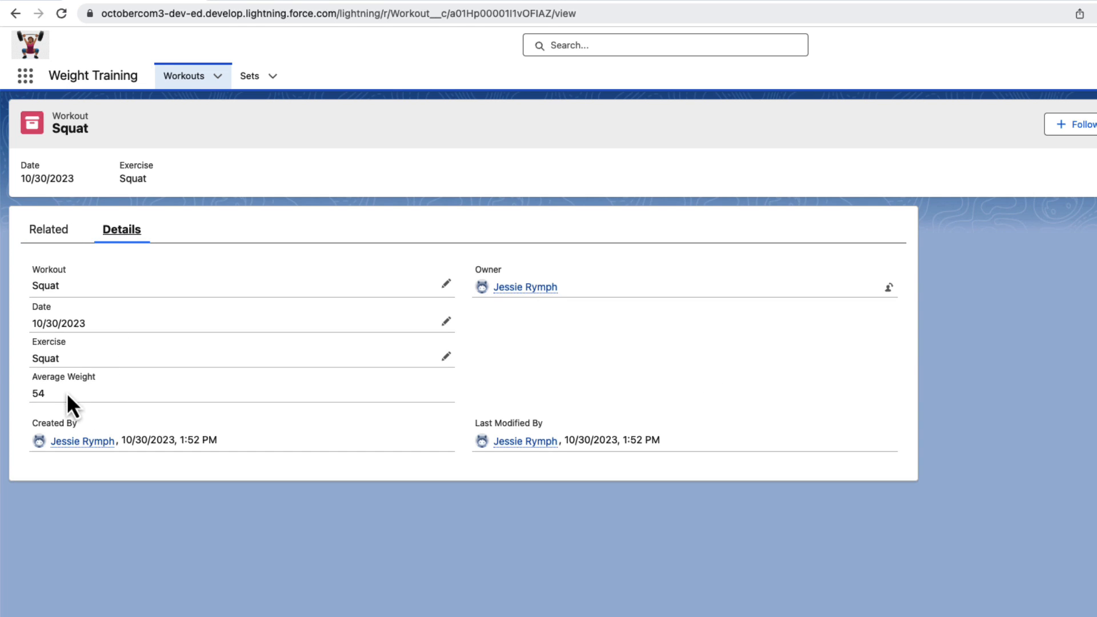